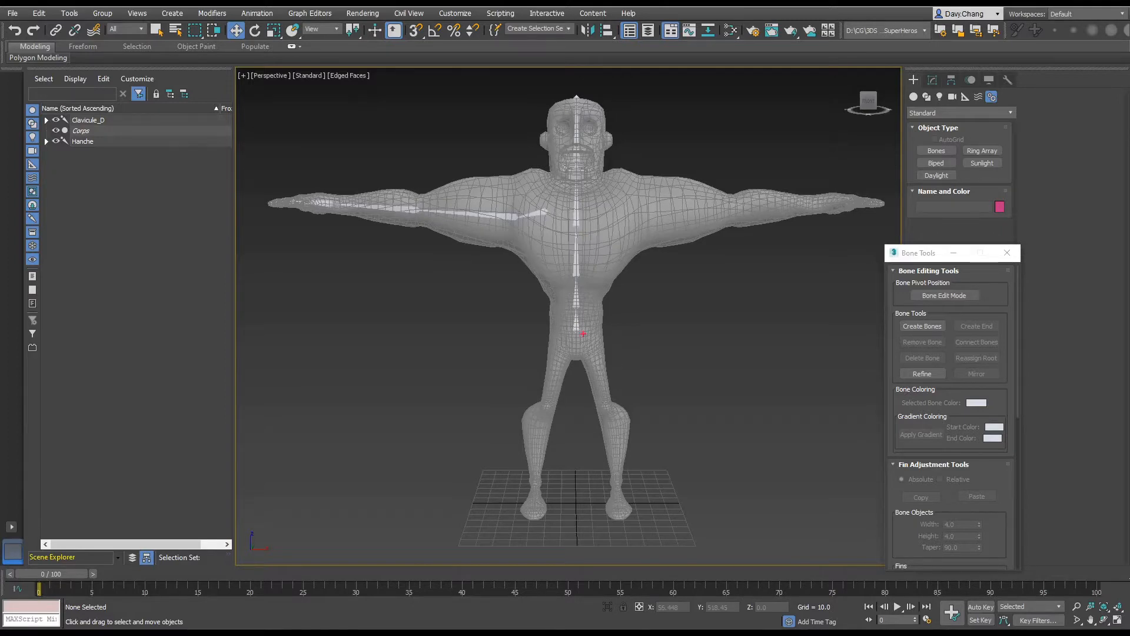
pyautogui.moveTo(578, 339)
pyautogui.mouseDown()
pyautogui.moveTo(576, 97)
pyautogui.moveTo(567, 122)
pyautogui.moveTo(589, 124)
pyautogui.mouseUp()
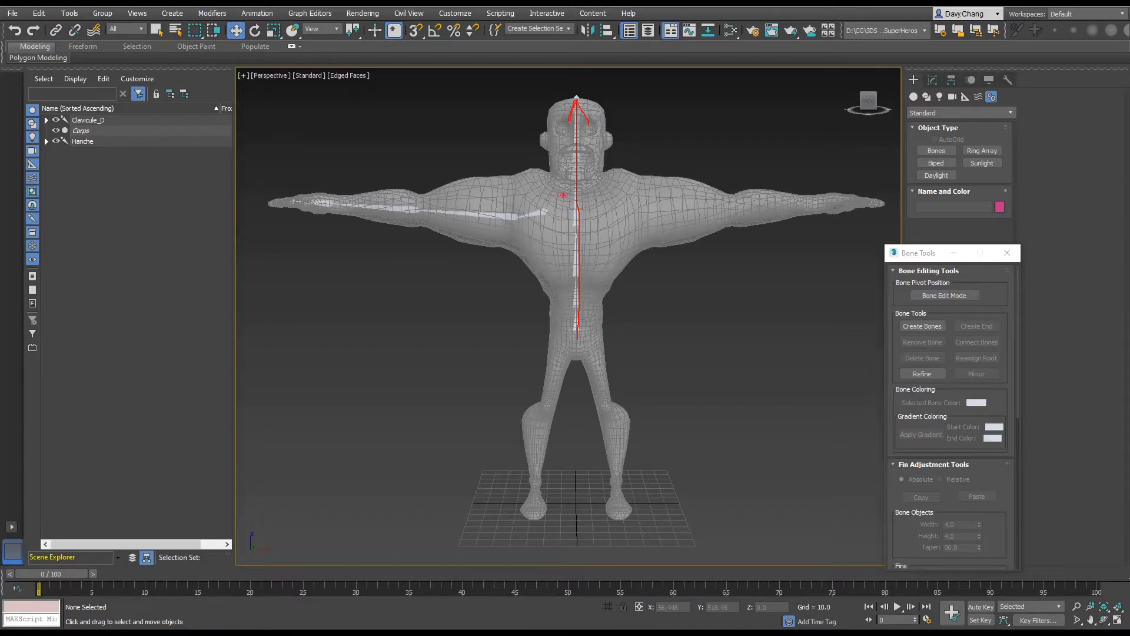
pyautogui.moveTo(287, 205); pyautogui.dragTo(872, 205)
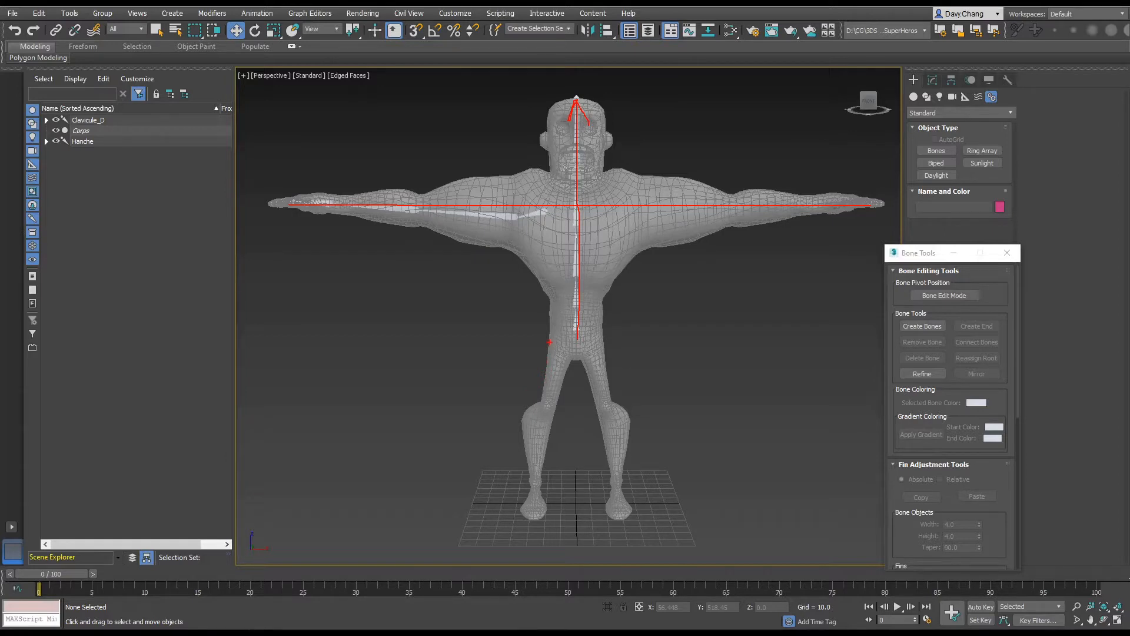
pyautogui.moveTo(551, 342); pyautogui.dragTo(548, 436)
pyautogui.moveTo(616, 394); pyautogui.dragTo(614, 507)
pyautogui.moveTo(562, 344); pyautogui.dragTo(525, 486)
pyautogui.moveTo(593, 347); pyautogui.dragTo(635, 505)
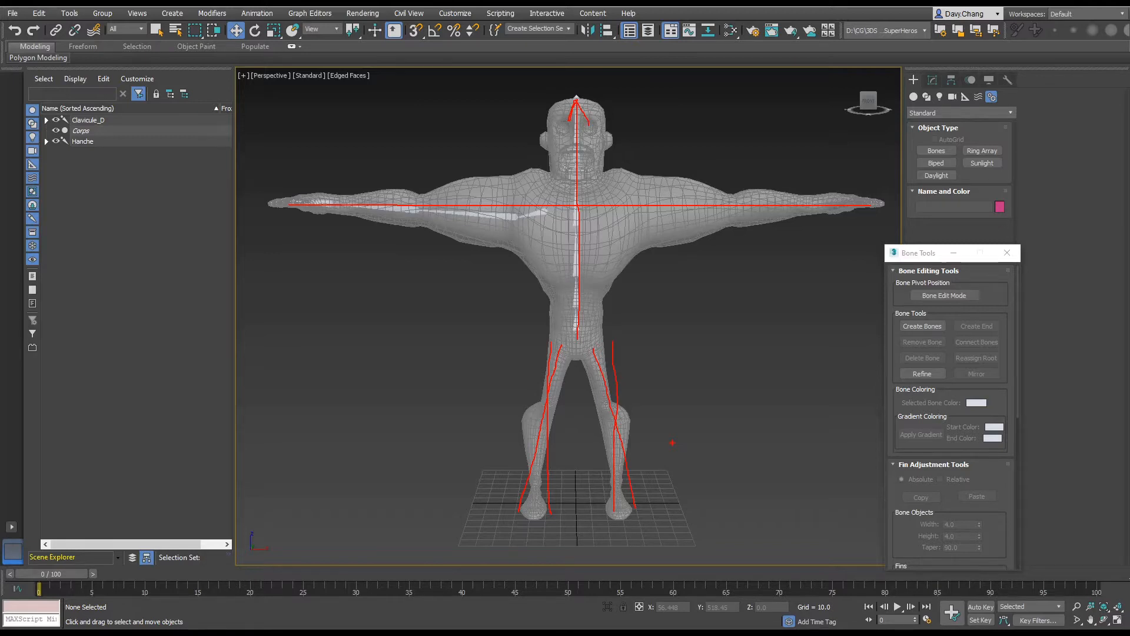
pyautogui.press('Escape')
# Switch from the Perspective to the maximized Left view and frame the character's leg from hip to foot.
pyautogui.keyDown('alt'); pyautogui.moveTo(521, 261); pyautogui.dragTo(563, 281, button='middle'); pyautogui.keyUp('alt')
pyautogui.scroll(3, 563, 281)
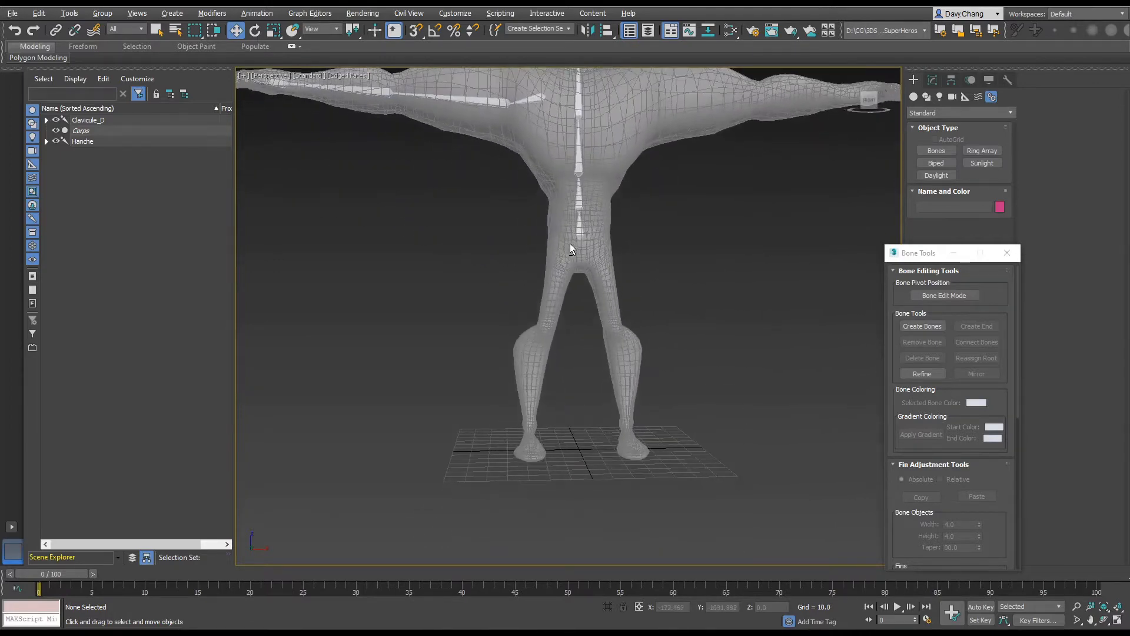
pyautogui.scroll(2, 571, 255)
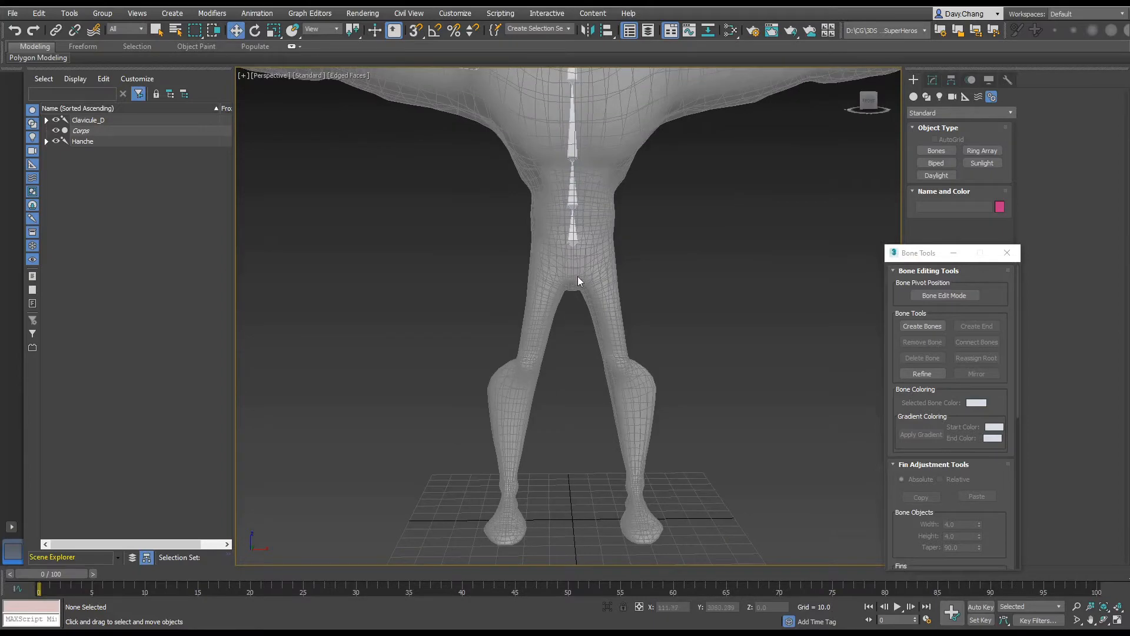
pyautogui.scroll(2, 580, 277)
pyautogui.moveTo(581, 277); pyautogui.dragTo(583, 227, button='middle')
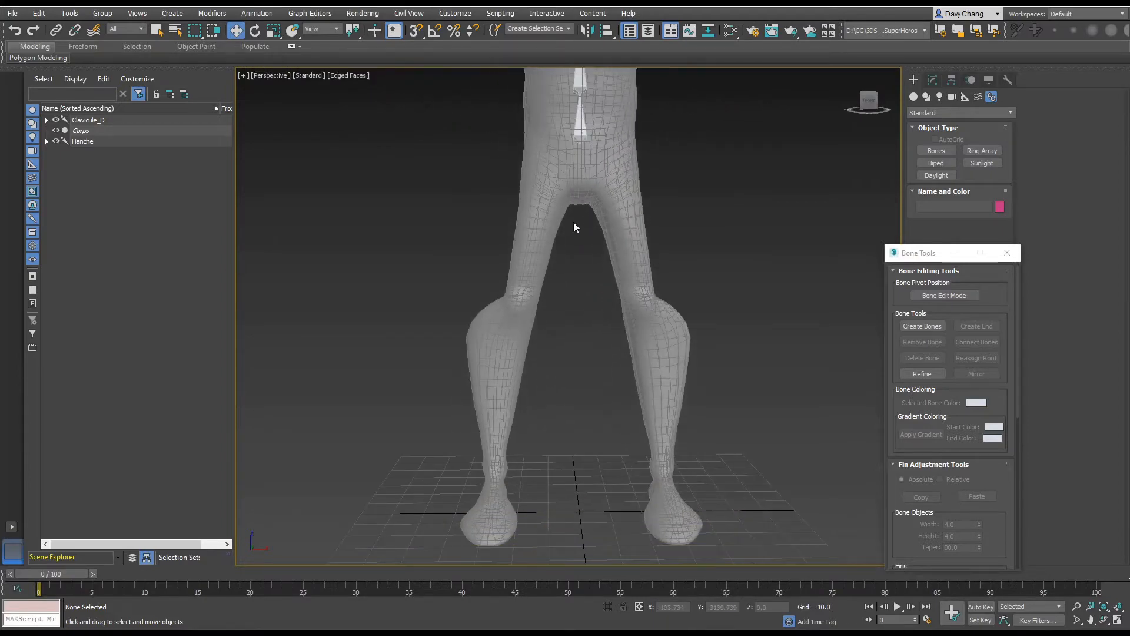
pyautogui.hotkey('alt', 'w')
pyautogui.click(429, 398)
pyautogui.hotkey('alt', 'w')
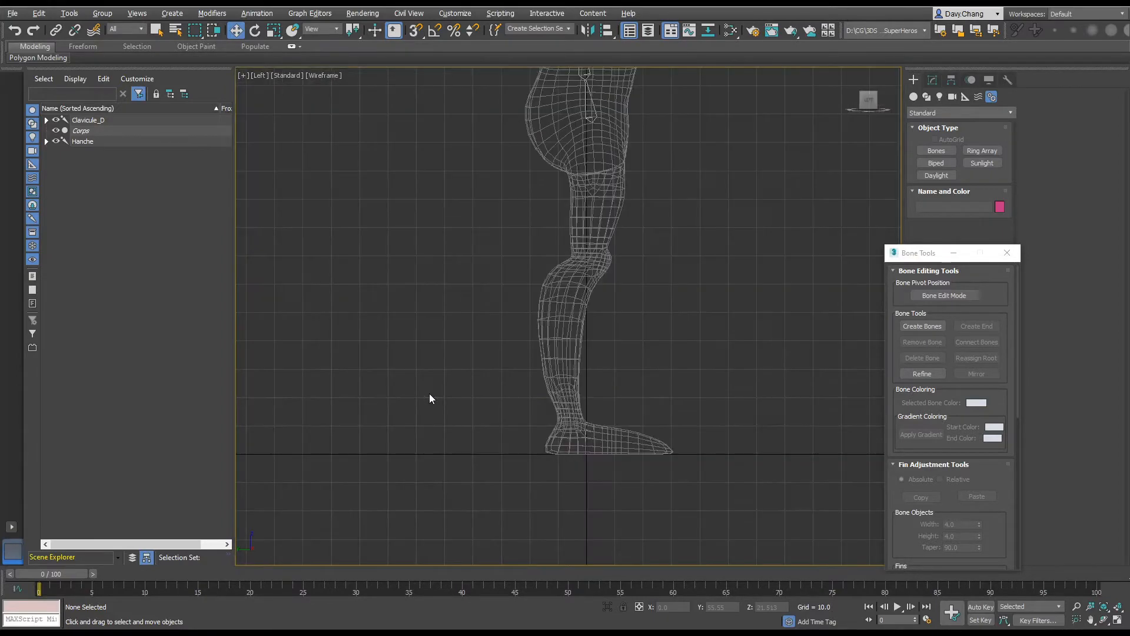
pyautogui.scroll(3, 591, 275)
pyautogui.scroll(-2, 615, 205)
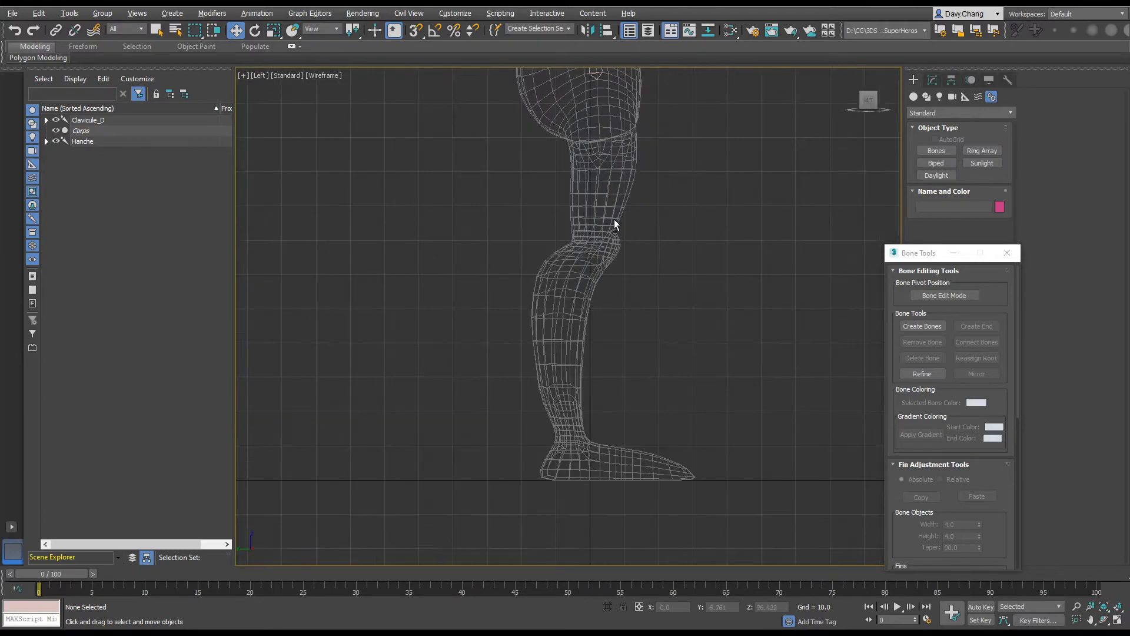
pyautogui.moveTo(614, 220); pyautogui.dragTo(611, 282, button='middle')
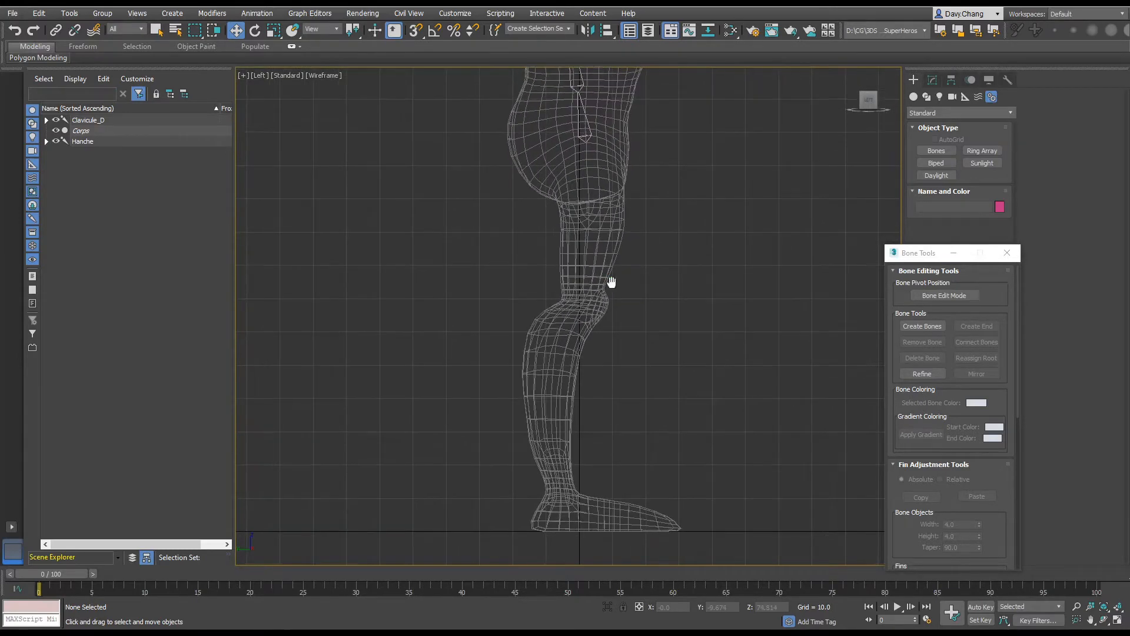
pyautogui.scroll(-1, 610, 283)
pyautogui.click(916, 326)
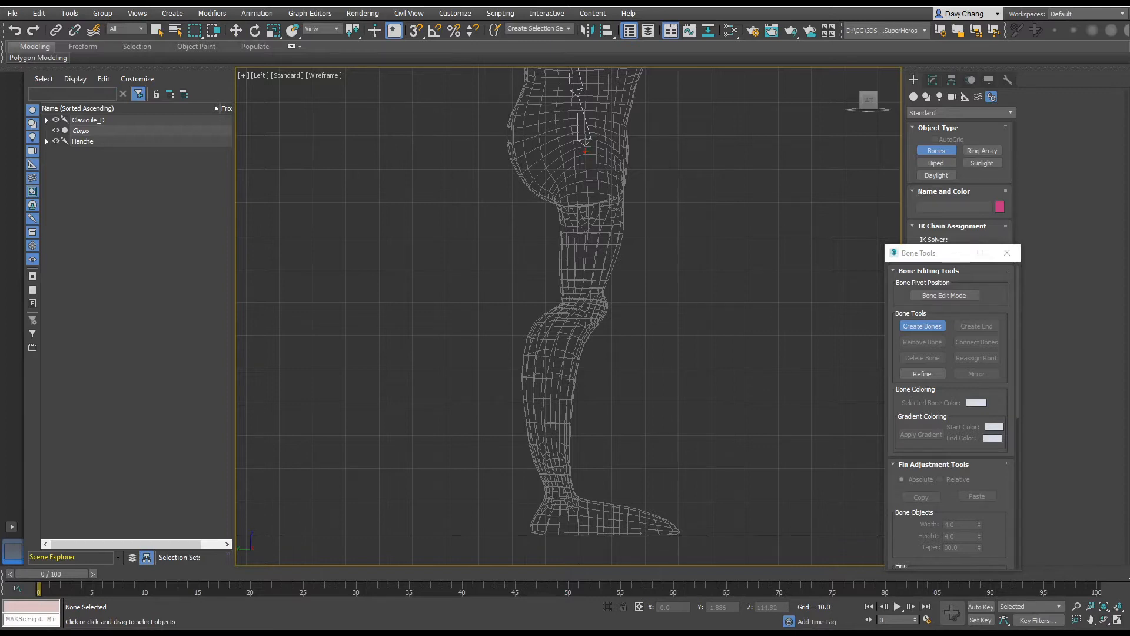
pyautogui.click(584, 152)
pyautogui.press('Escape')
pyautogui.moveTo(577, 138); pyautogui.dragTo(450, 206)
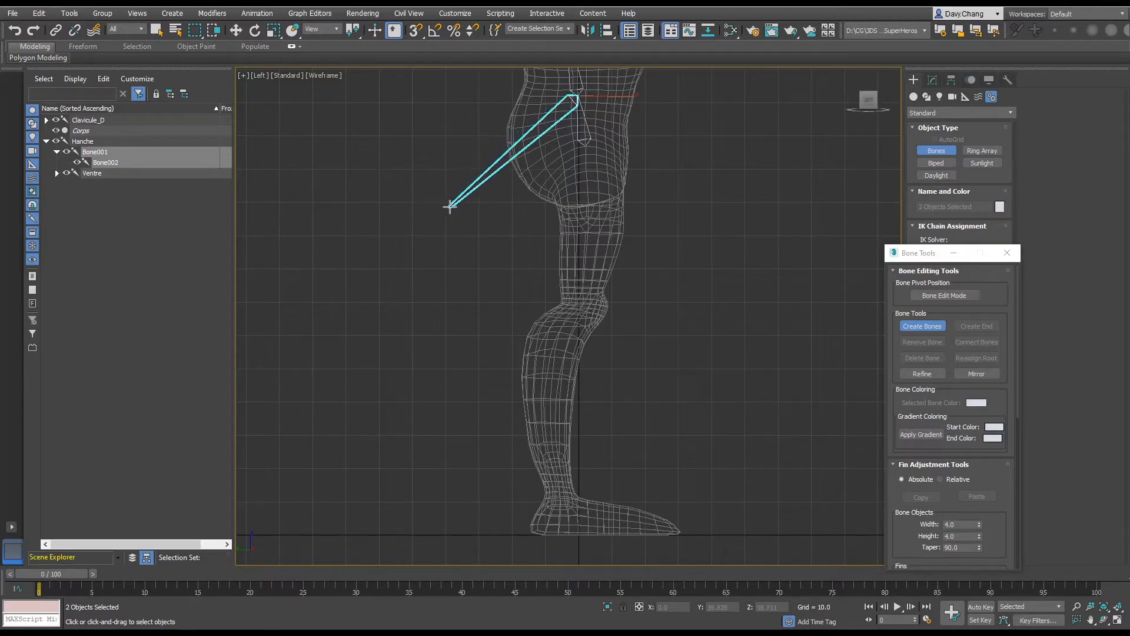
pyautogui.click(450, 206)
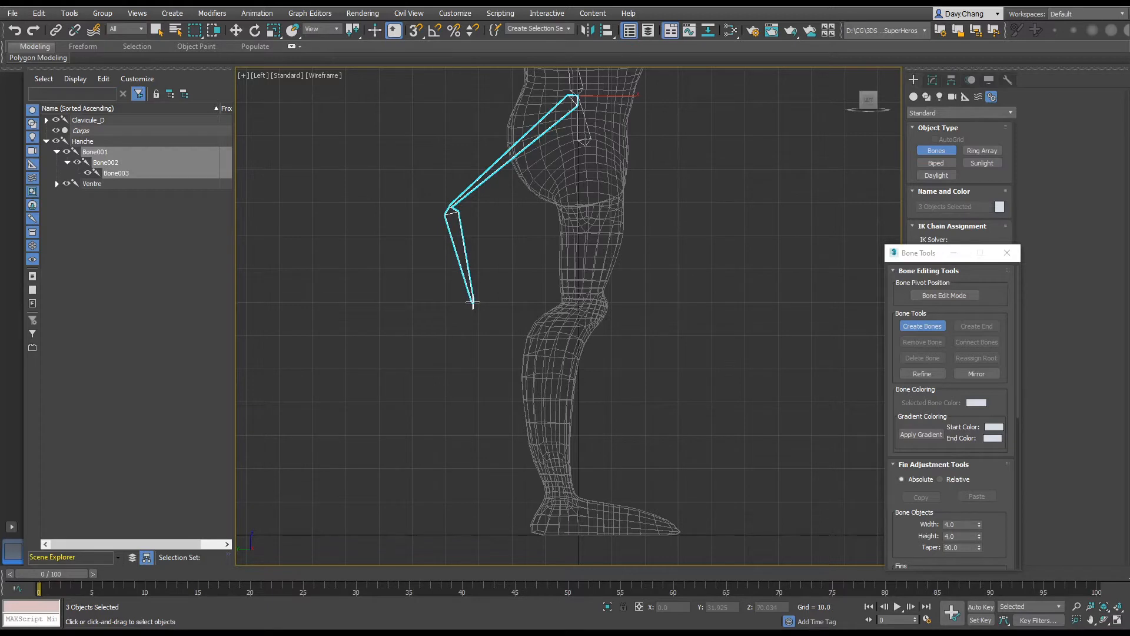
pyautogui.rightClick(473, 302)
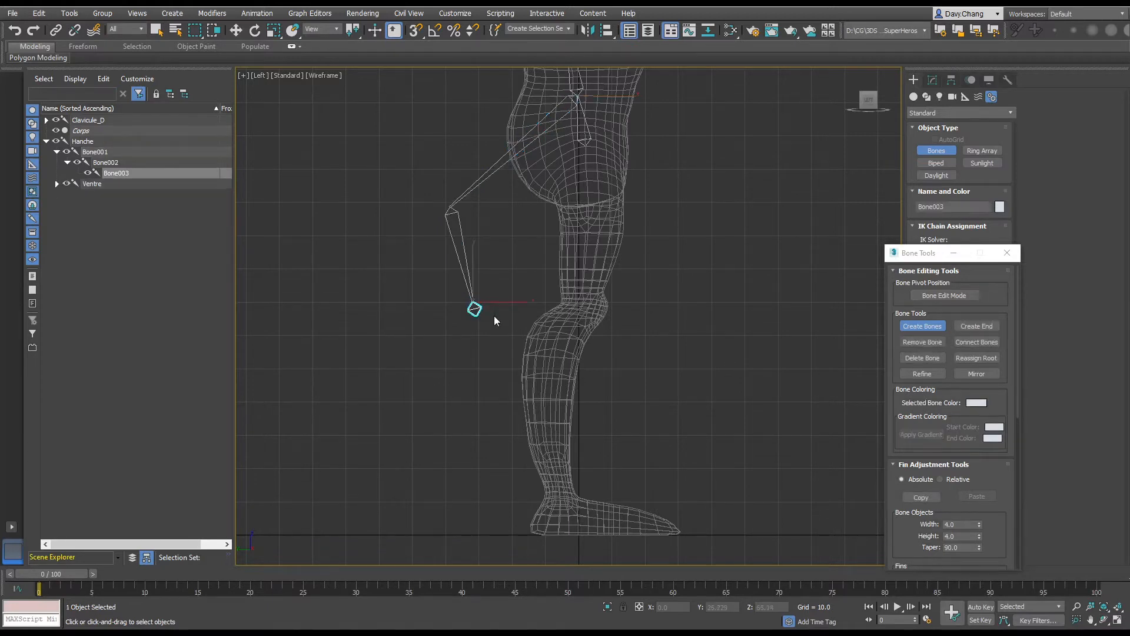
pyautogui.press('w')
pyautogui.doubleClick(566, 113)
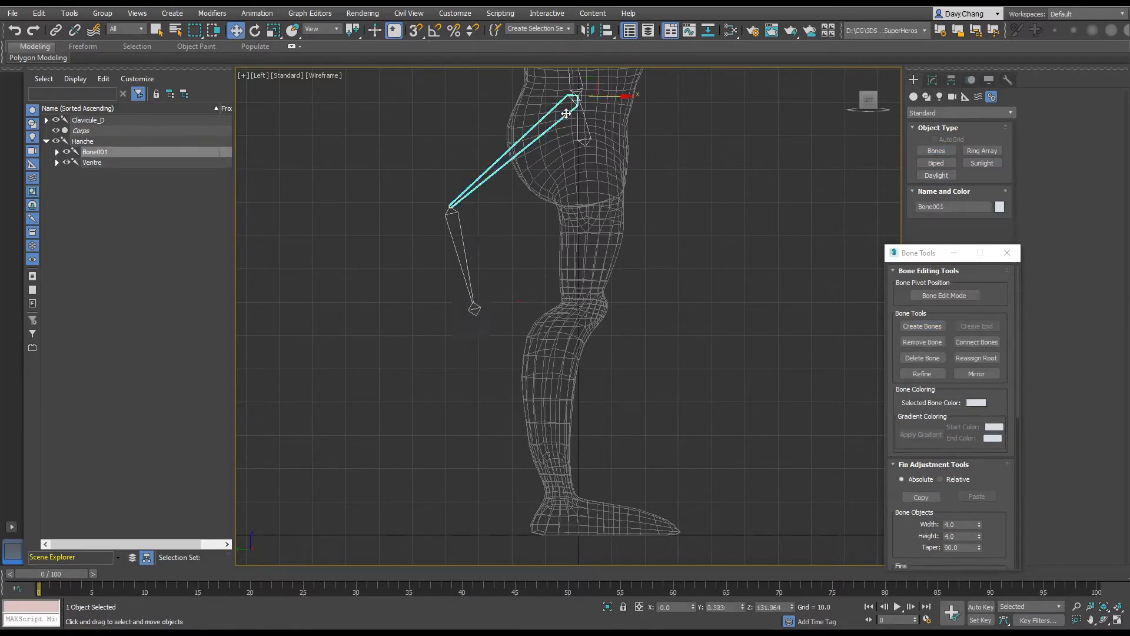
pyautogui.press('Delete')
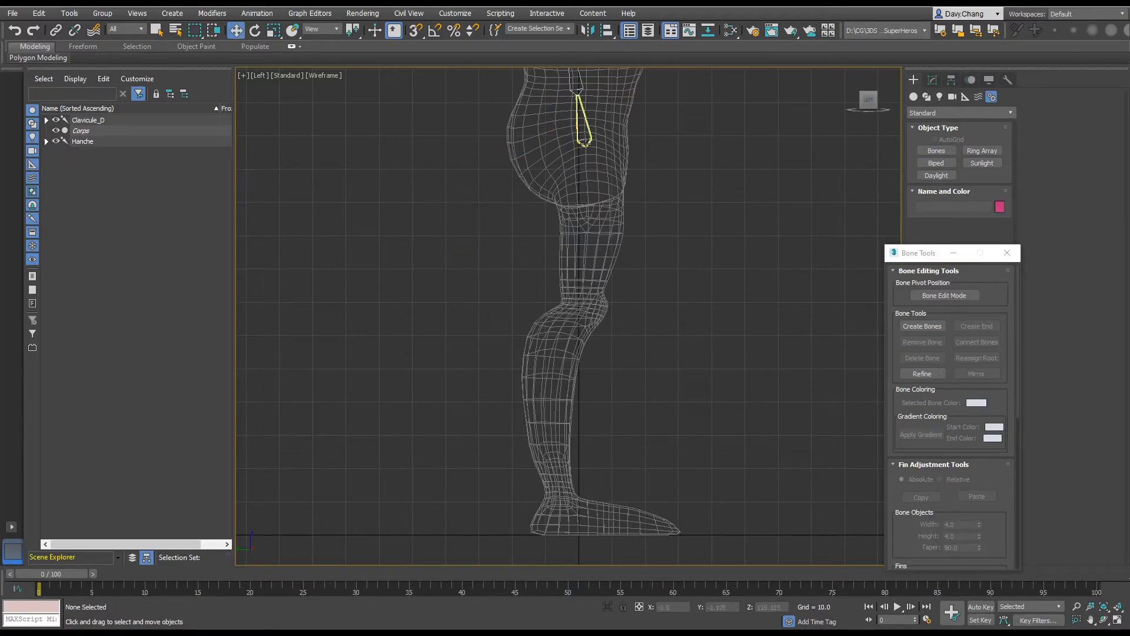
# Create a separate leg bone chain in the Left view, from just below the hip bone through knee, ankle and ball to the toe tip.
pyautogui.click(929, 327)
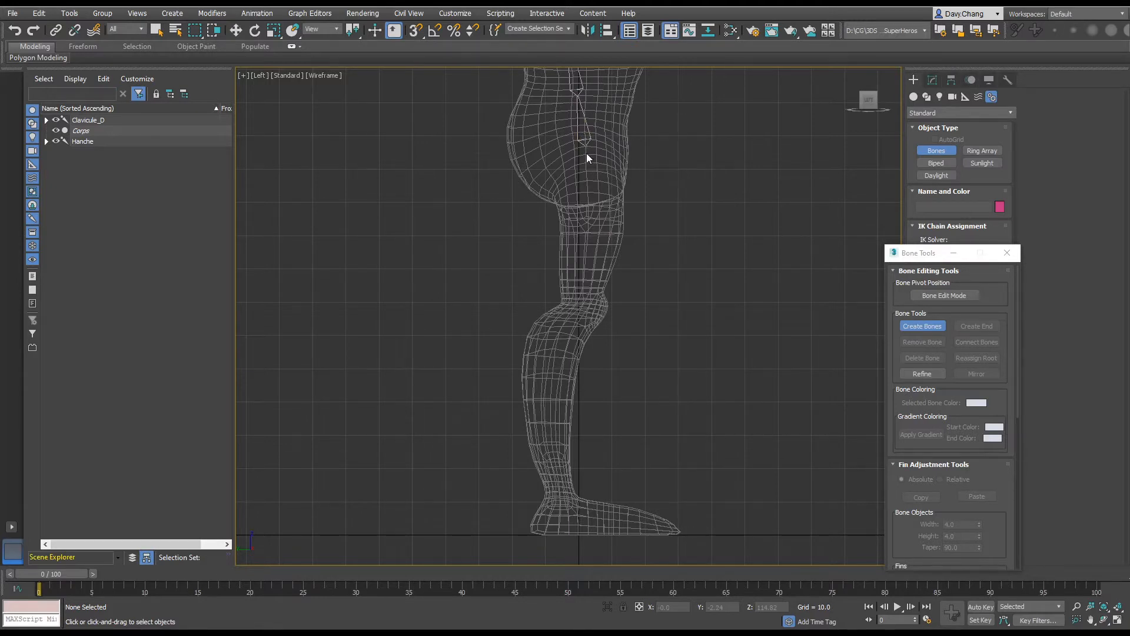
pyautogui.click(586, 157)
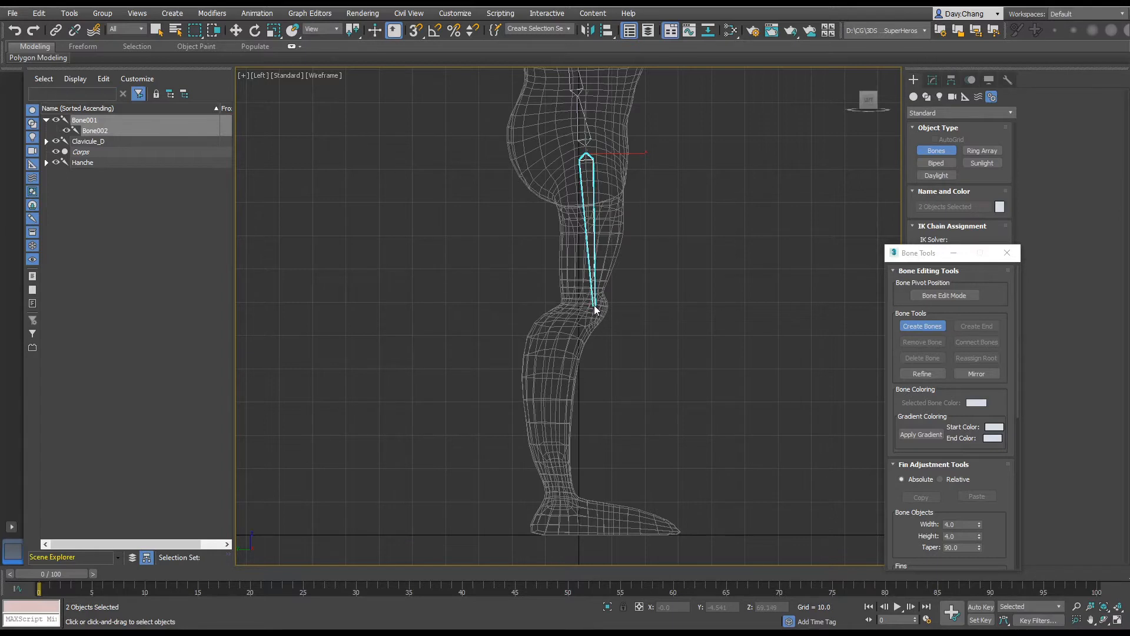
pyautogui.click(594, 305)
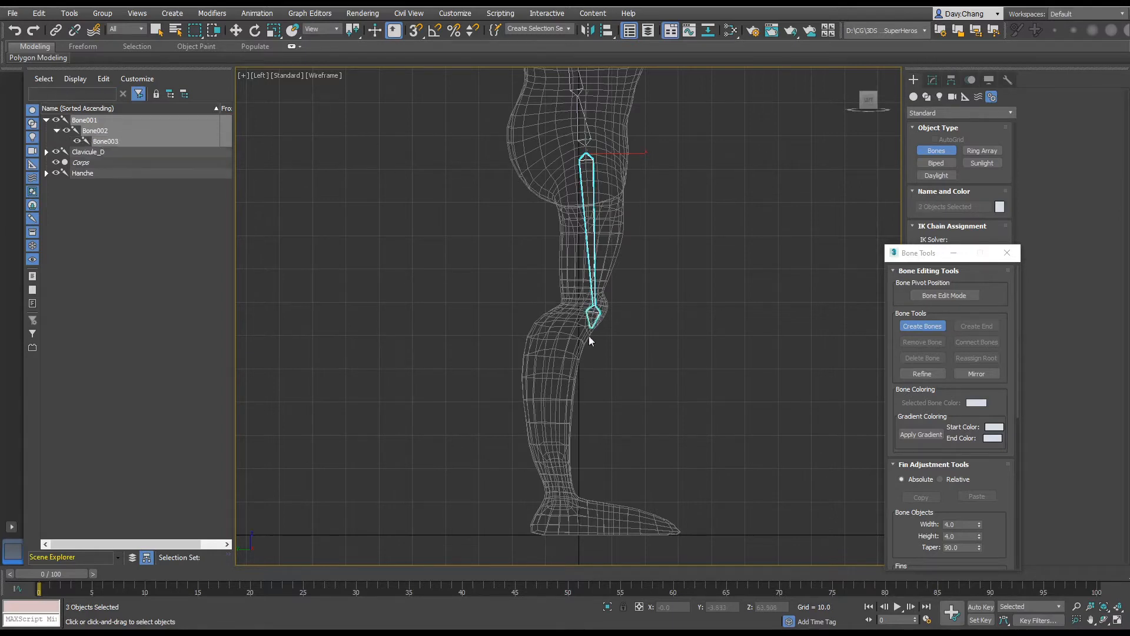
pyautogui.click(560, 492)
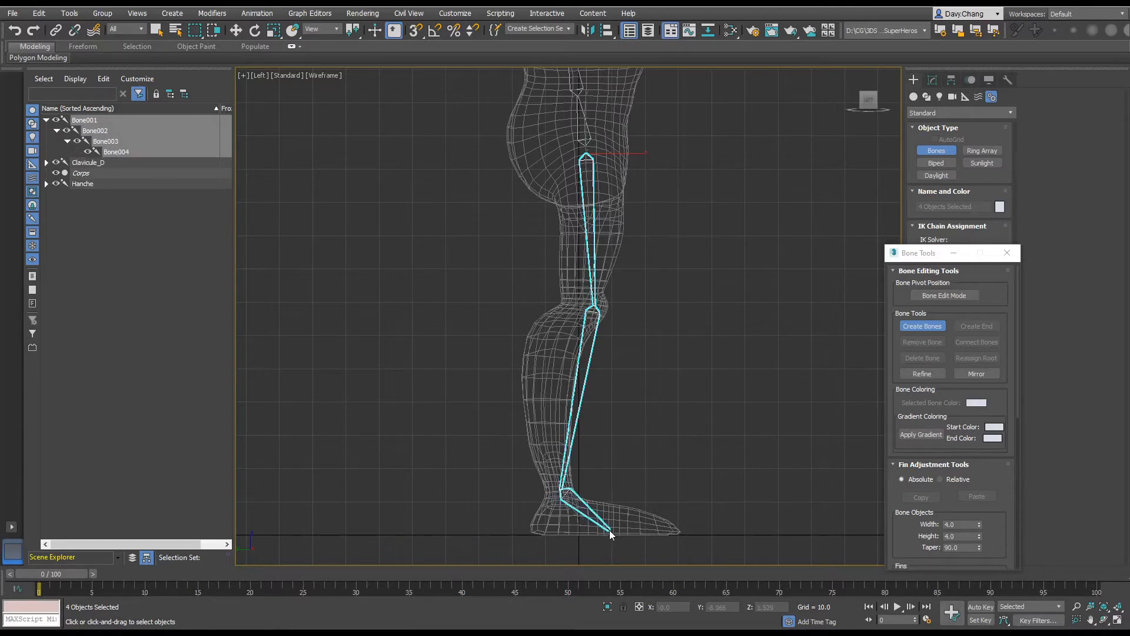
pyautogui.click(612, 533)
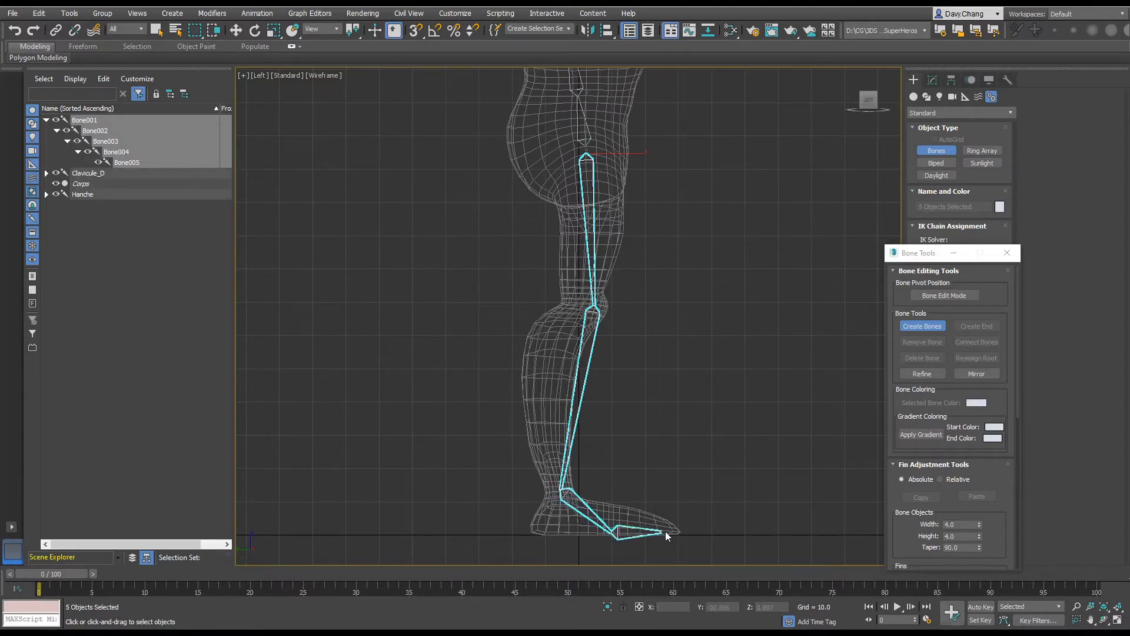
pyautogui.click(680, 528)
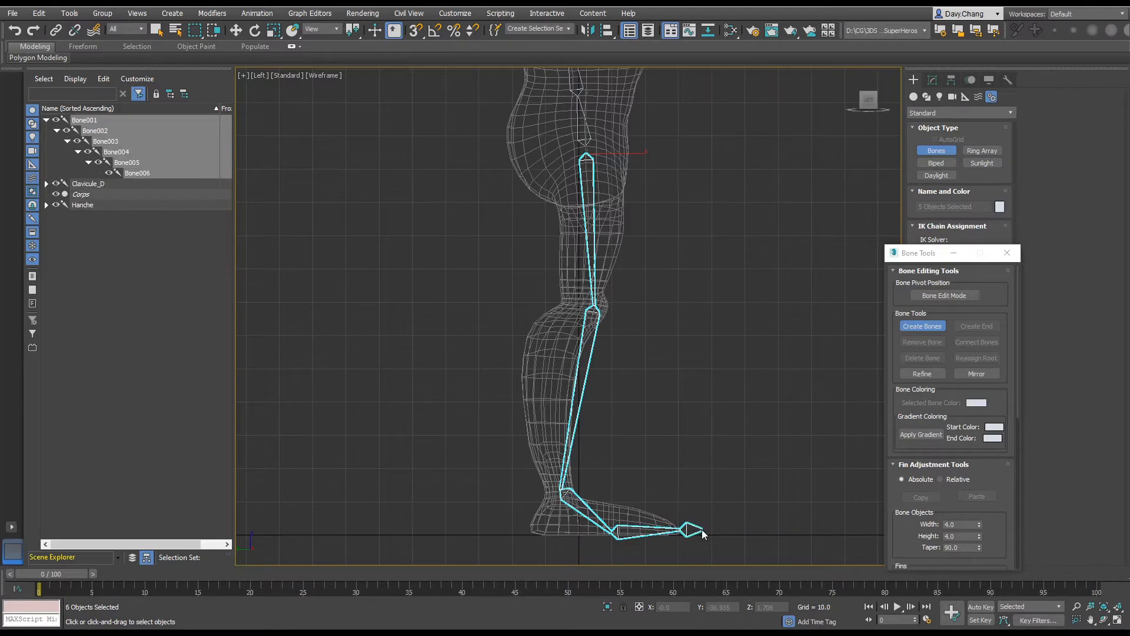
pyautogui.rightClick(670, 512)
pyautogui.press('w')
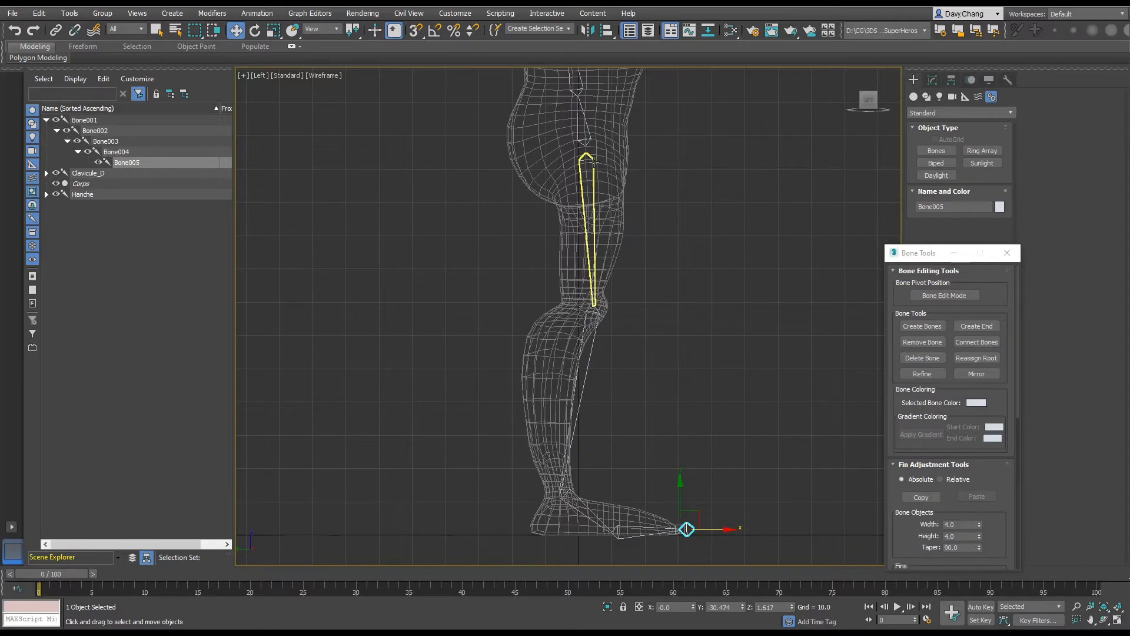
# Examine where the hip, knee, ankle and ball joints of the leg chain sit relative to the mesh edge loops.
pyautogui.scroll(5, 606, 230)
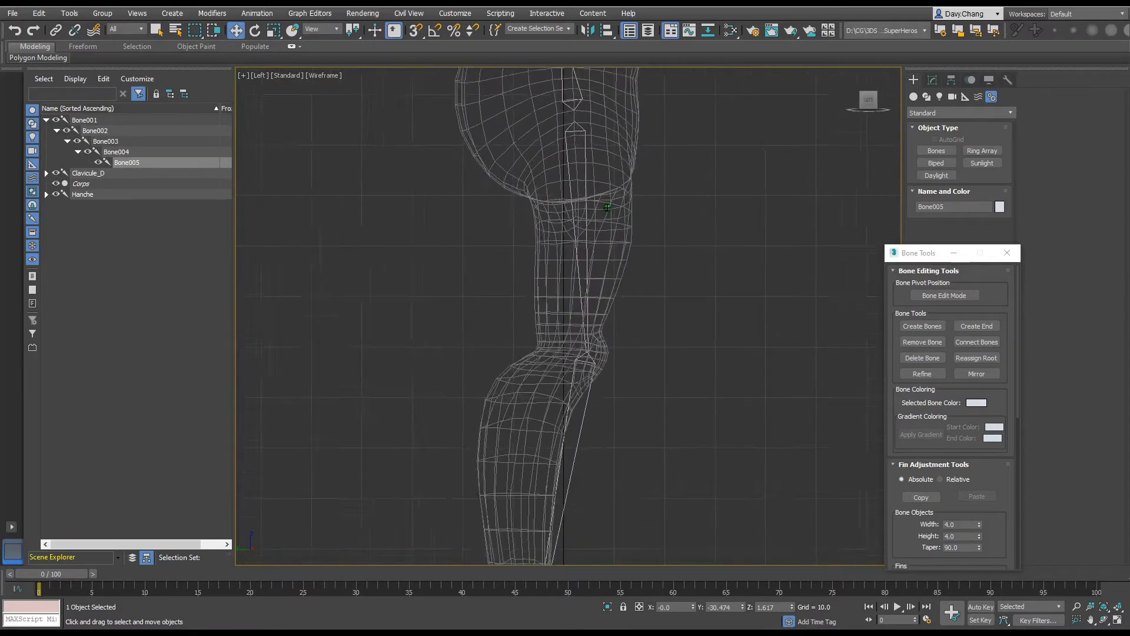
pyautogui.moveTo(627, 231); pyautogui.dragTo(620, 336, button='middle')
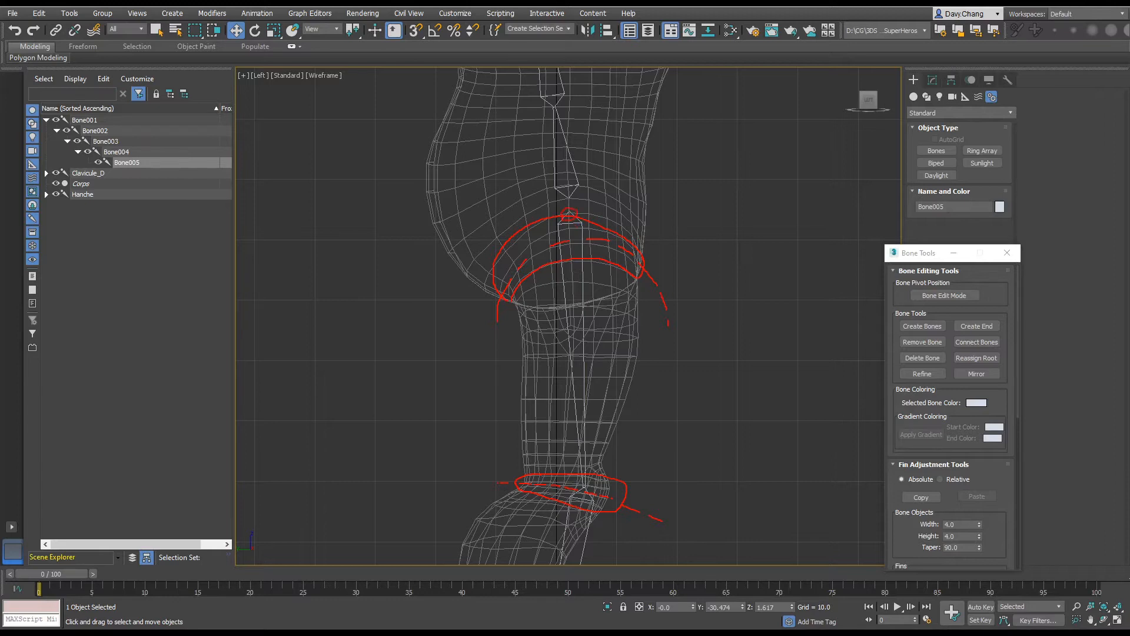
pyautogui.moveTo(563, 205)
pyautogui.mouseDown()
pyautogui.moveTo(560, 216)
pyautogui.moveTo(564, 206)
pyautogui.mouseUp()
pyautogui.press('Escape')
pyautogui.moveTo(625, 413); pyautogui.dragTo(630, 31, button='middle')
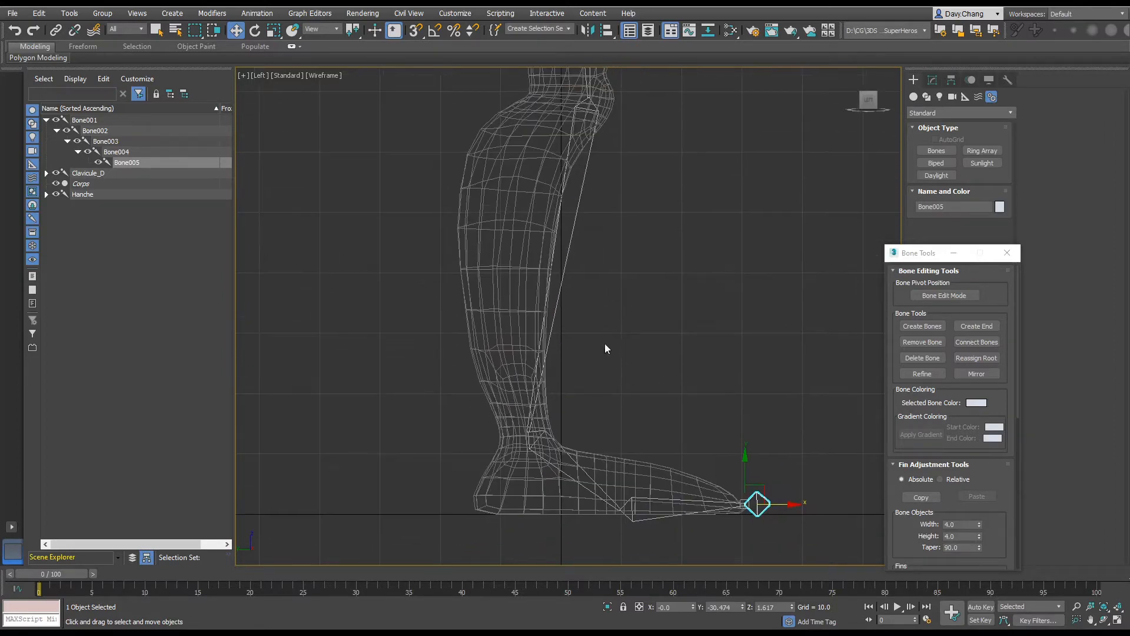
pyautogui.moveTo(605, 344); pyautogui.dragTo(624, 206, button='middle')
pyautogui.scroll(2, 543, 302)
pyautogui.scroll(2, 544, 302)
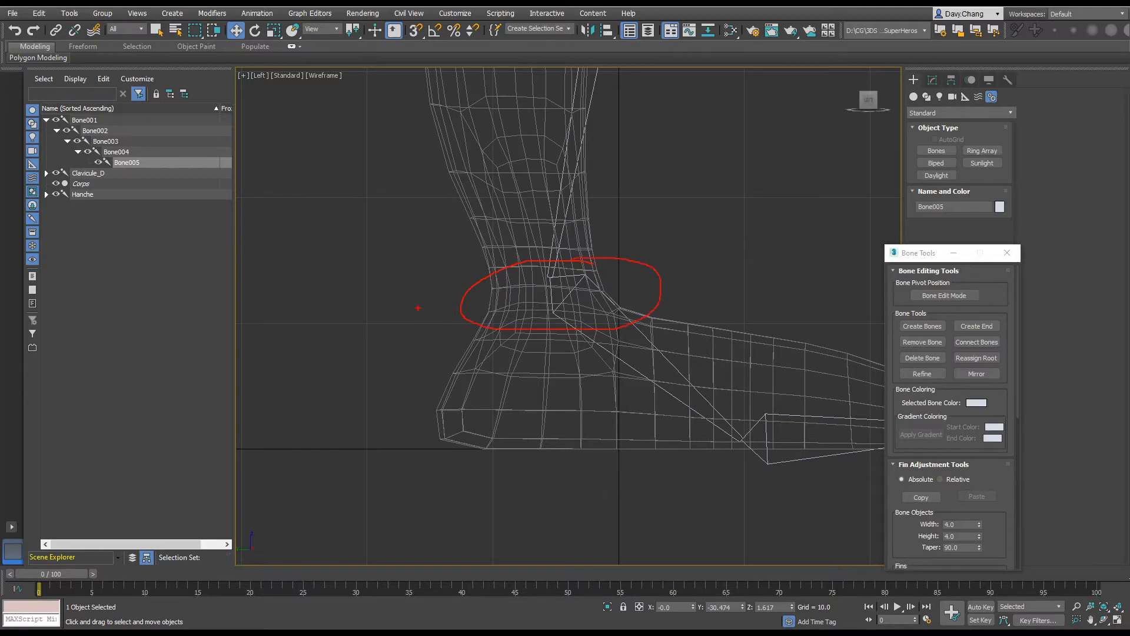
pyautogui.moveTo(604, 287); pyautogui.dragTo(616, 286)
pyautogui.moveTo(629, 287); pyautogui.dragTo(656, 287)
pyautogui.moveTo(666, 287); pyautogui.dragTo(693, 287)
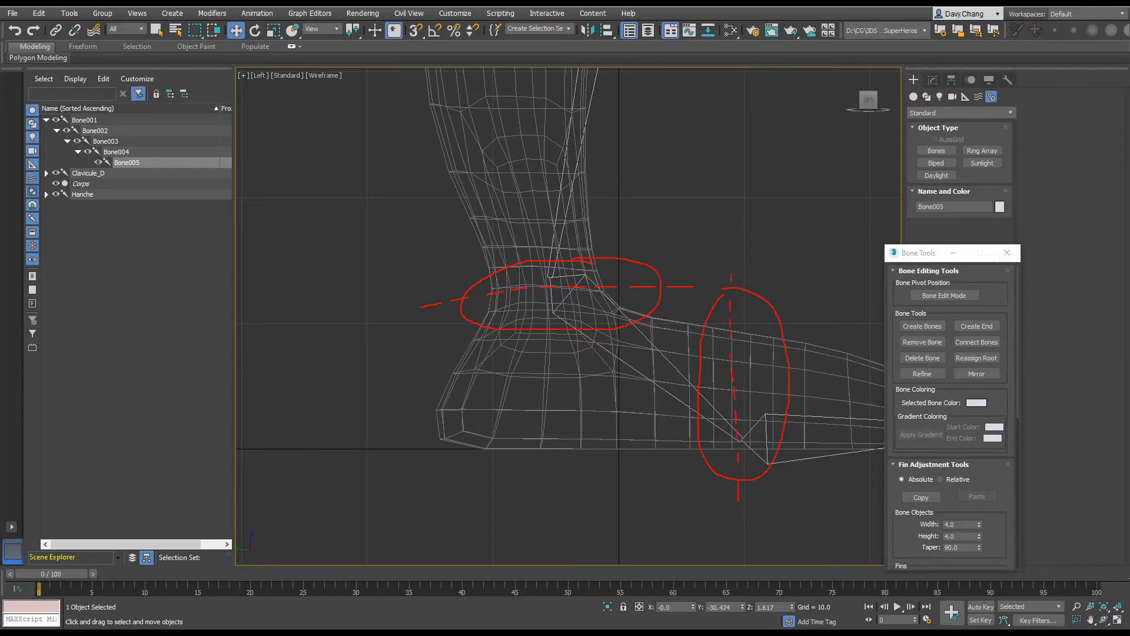
pyautogui.moveTo(749, 274); pyautogui.dragTo(748, 292)
pyautogui.press('Escape')
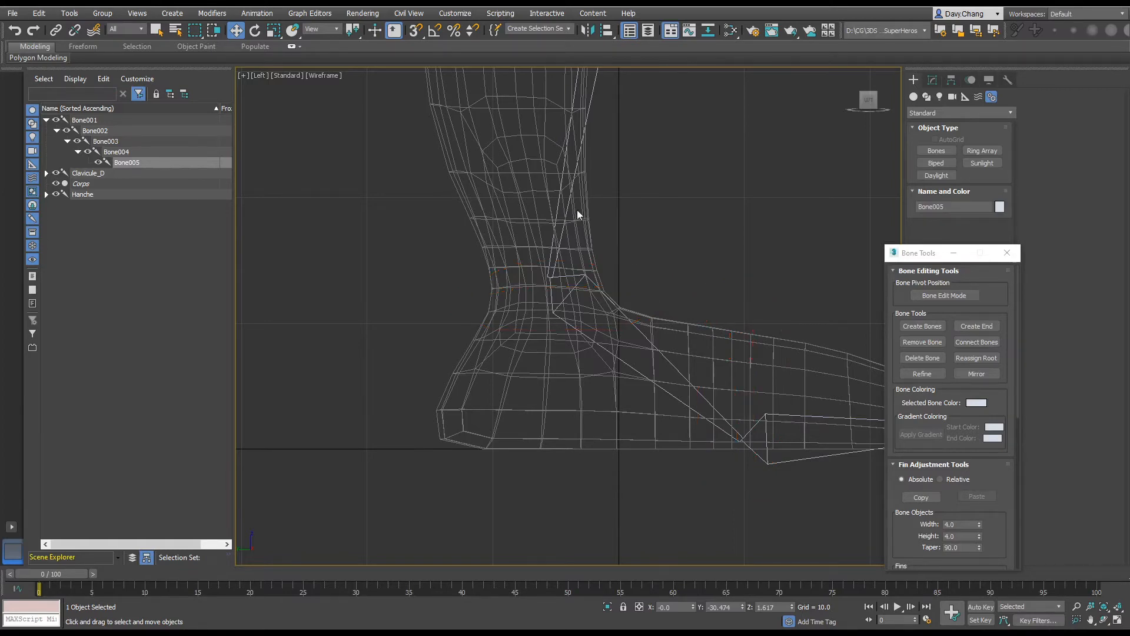
# Examine the leg bone chain's position relative to both legs in the maximized Perspective view, checking its root bone and leaving nothing selected.
pyautogui.scroll(-3, 635, 212)
pyautogui.moveTo(636, 213); pyautogui.dragTo(534, 320, button='middle')
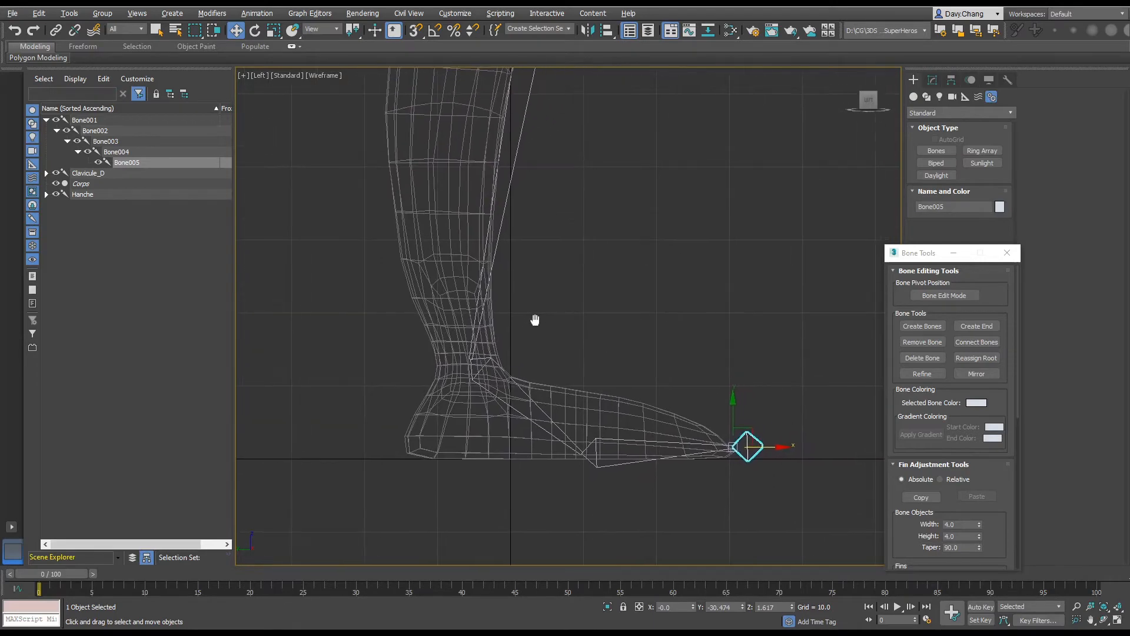
pyautogui.scroll(-5, 588, 211)
pyautogui.scroll(3, 595, 174)
pyautogui.moveTo(596, 175); pyautogui.dragTo(574, 292, button='middle')
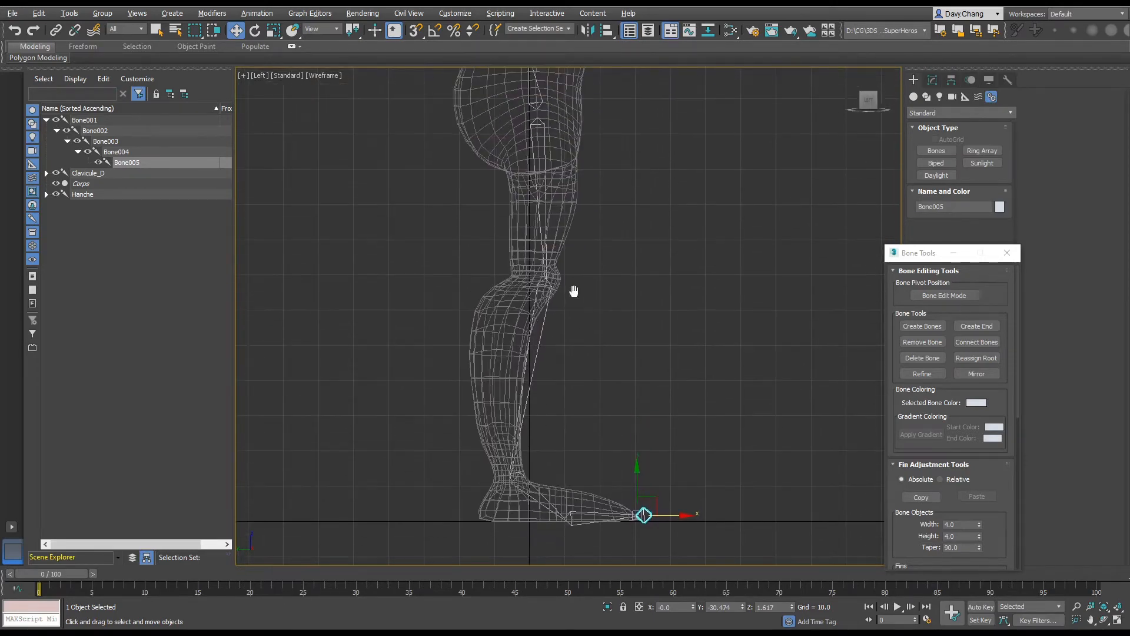
pyautogui.scroll(-1, 568, 239)
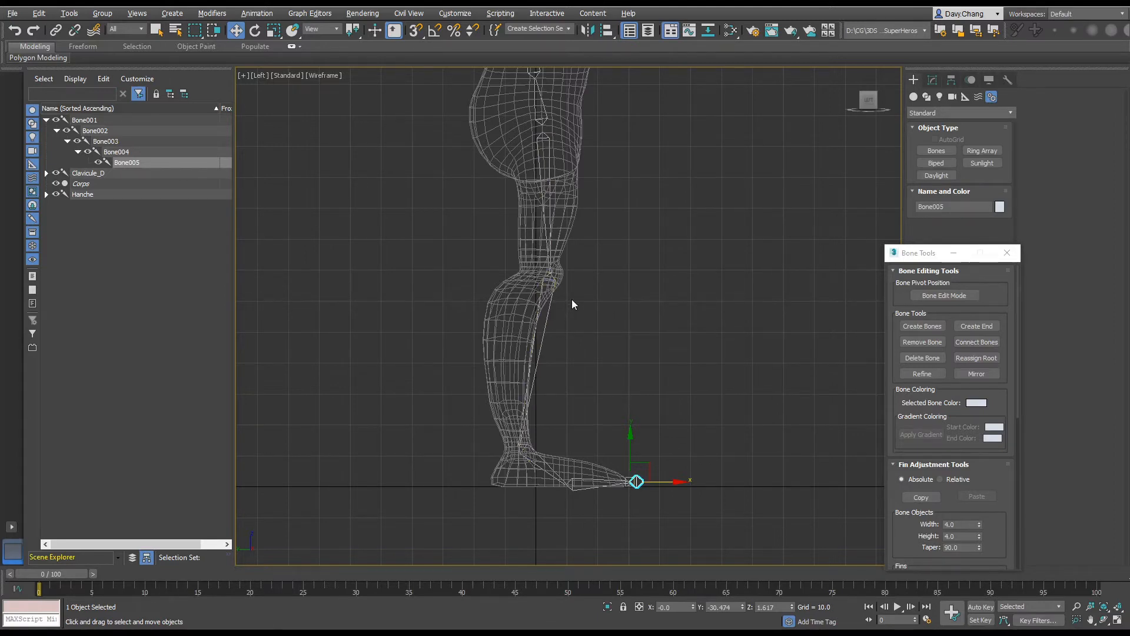
pyautogui.hotkey('alt', 'w')
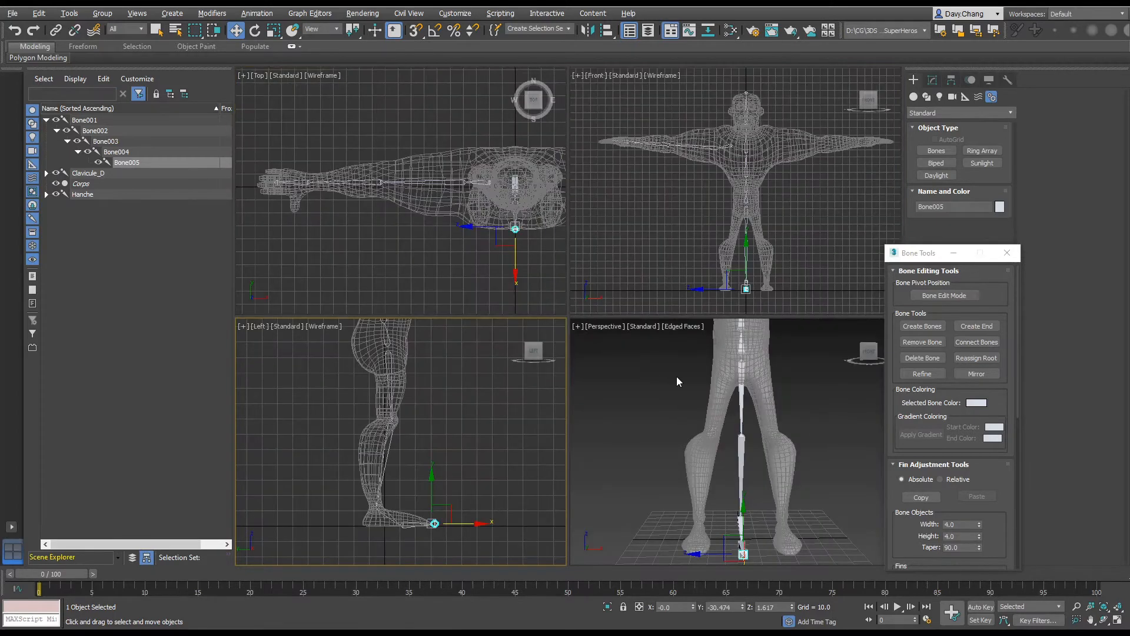
pyautogui.hotkey('alt', 'w')
pyautogui.keyDown('alt'); pyautogui.moveTo(616, 336); pyautogui.dragTo(645, 335, button='middle'); pyautogui.keyUp('alt')
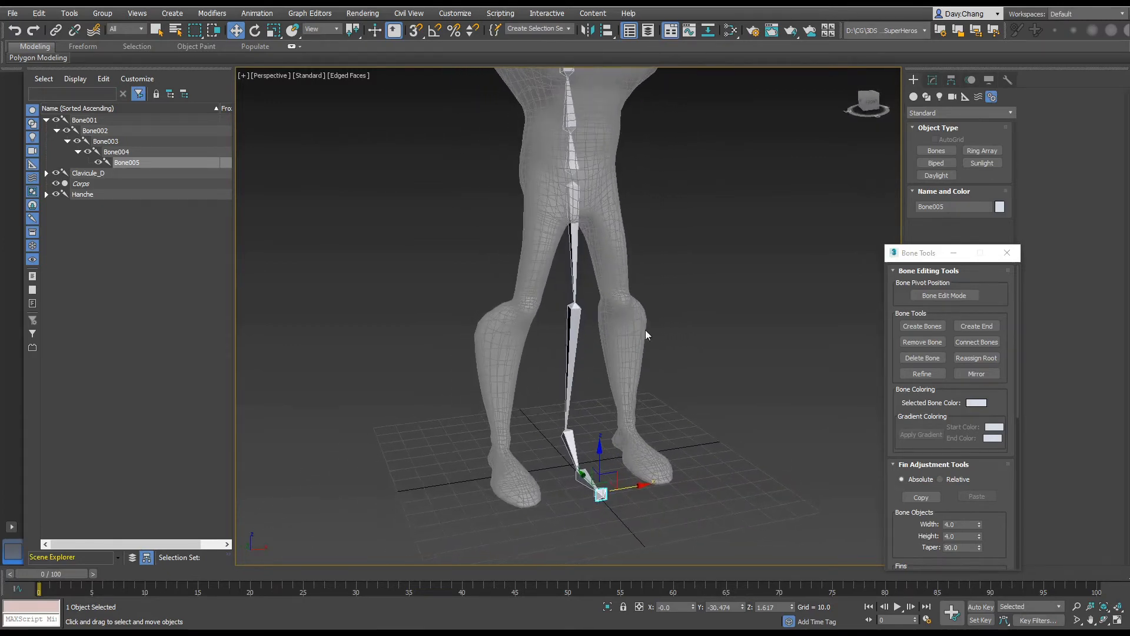
pyautogui.click(580, 196)
pyautogui.keyDown('alt'); pyautogui.moveTo(645, 251); pyautogui.dragTo(626, 260, button='middle'); pyautogui.keyUp('alt')
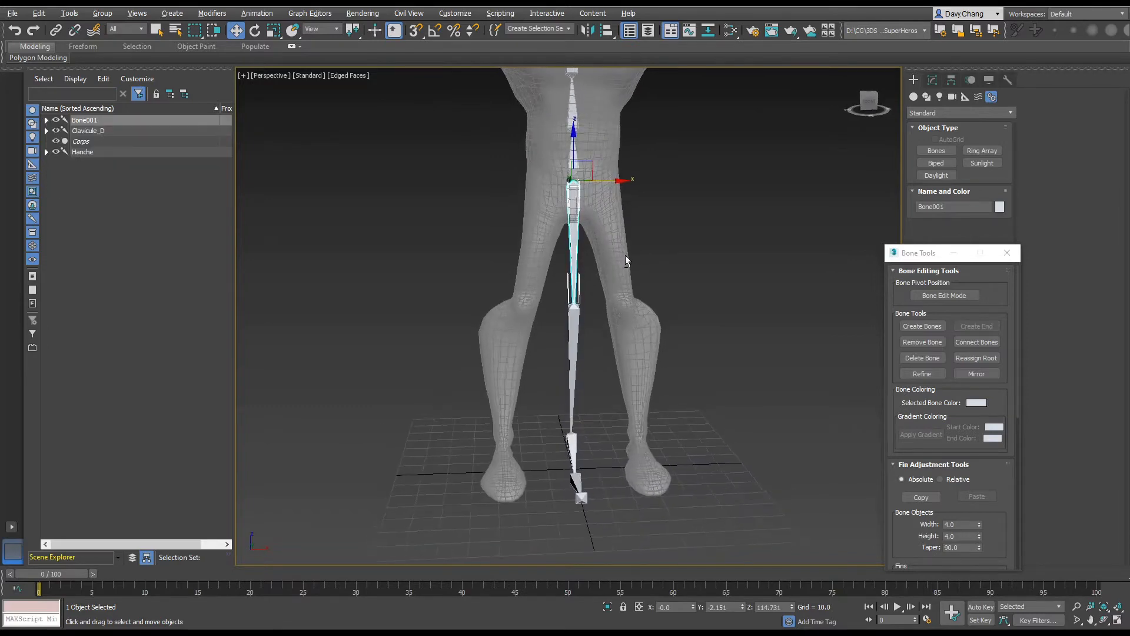
pyautogui.click(625, 262)
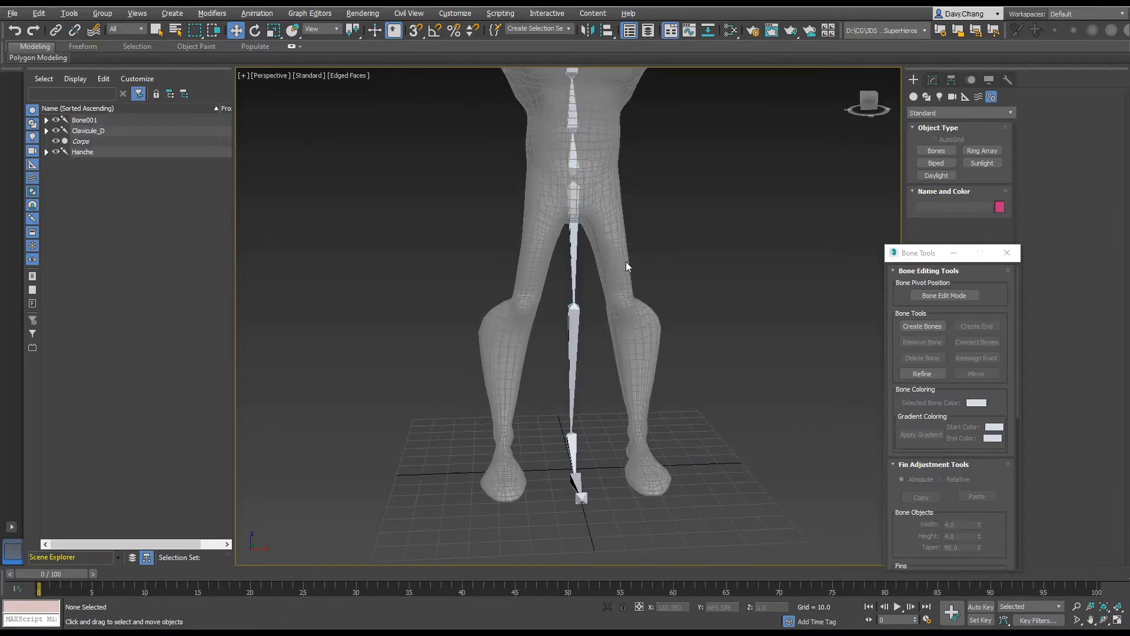
# Move the leg bone chain sideways from its root bone in the maximized Front view, into the character's right leg at about X -9.7.
pyautogui.click(580, 200)
pyautogui.keyDown('alt'); pyautogui.moveTo(580, 200); pyautogui.dragTo(623, 238, button='middle'); pyautogui.keyUp('alt')
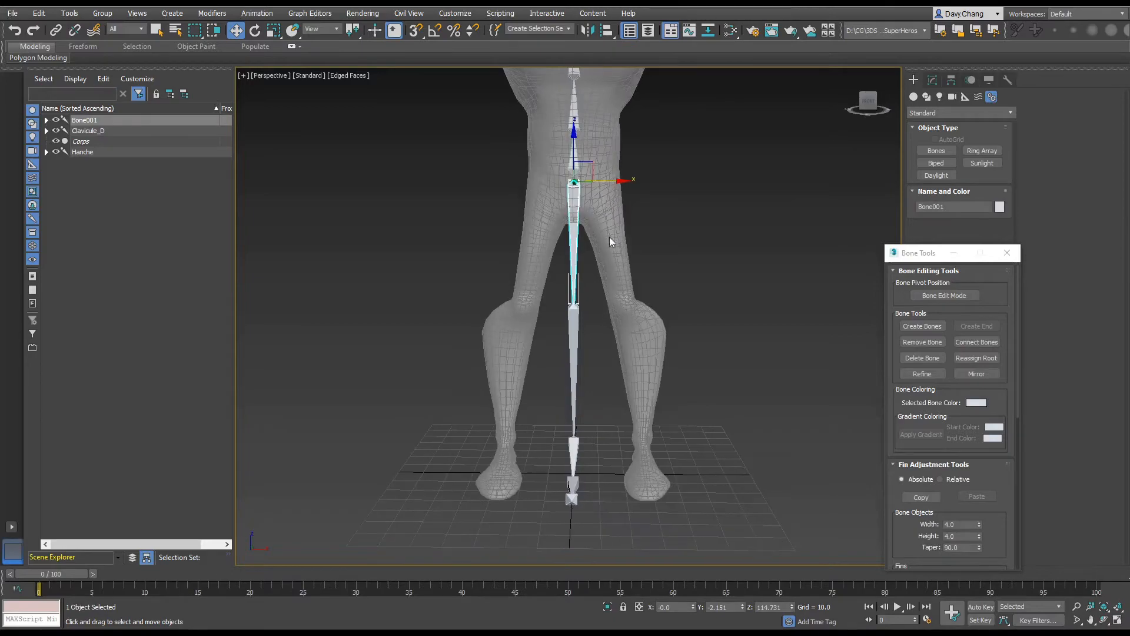
pyautogui.hotkey('alt', 'w')
pyautogui.middleClick(714, 215)
pyautogui.hotkey('alt', 'w')
pyautogui.scroll(5, 618, 343)
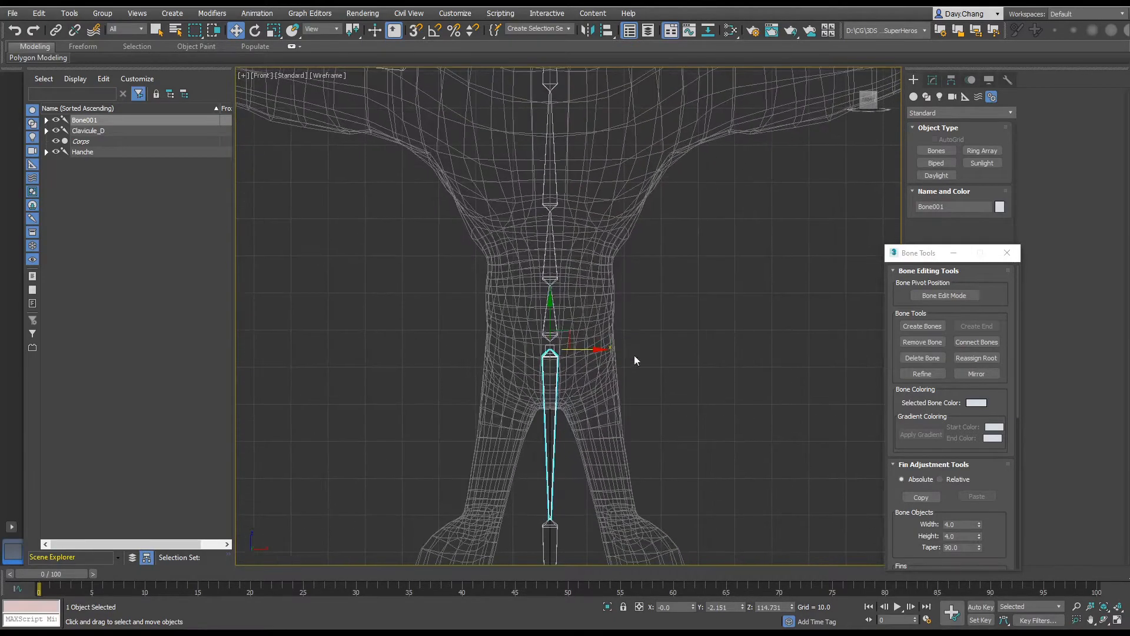
pyautogui.moveTo(646, 368); pyautogui.dragTo(678, 154, button='middle')
pyautogui.moveTo(624, 131); pyautogui.dragTo(590, 133)
pyautogui.moveTo(582, 292); pyautogui.dragTo(602, 230, button='middle')
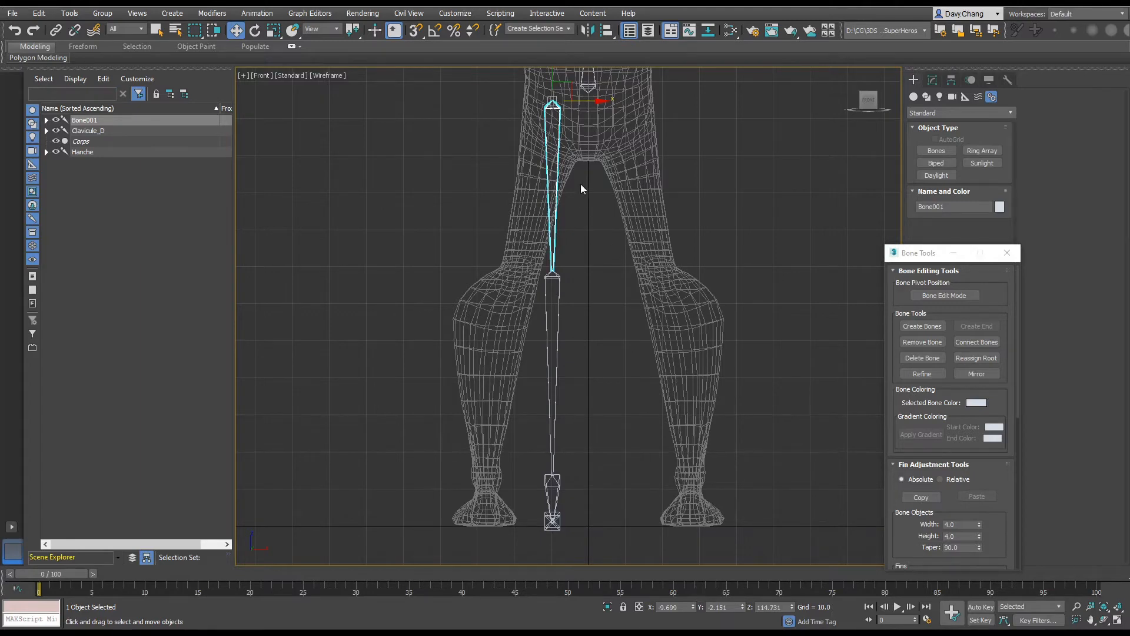
# In Bone Edit Mode with Local reference coordinates, lower the thigh bone's top joint along its axis to the hip crease of the mesh.
pyautogui.moveTo(580, 184); pyautogui.dragTo(599, 240, button='middle')
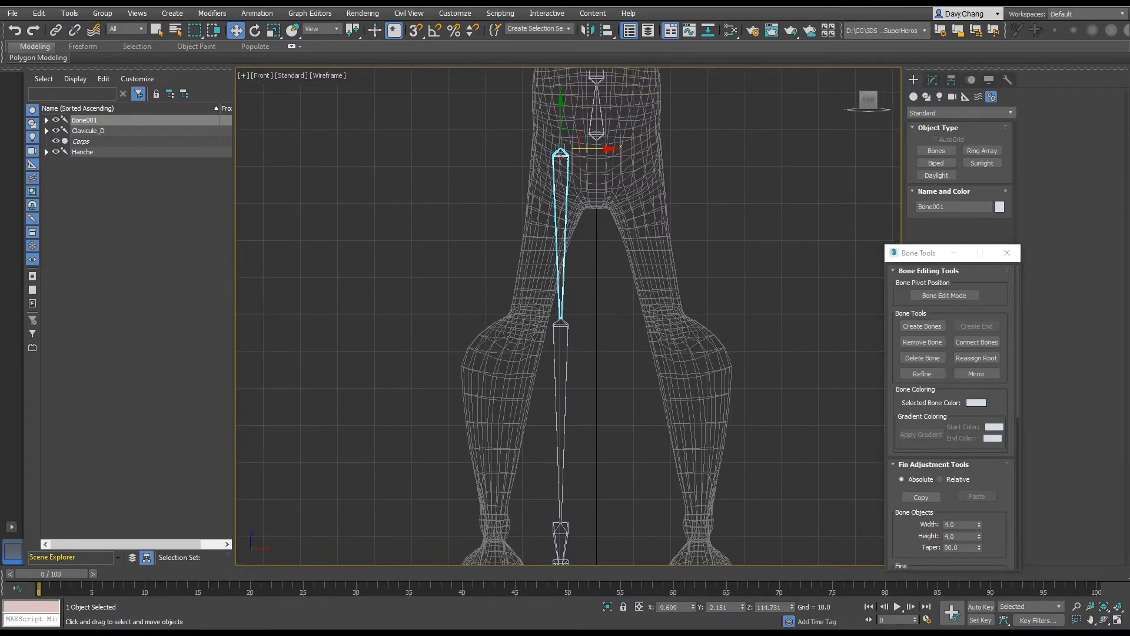
pyautogui.scroll(5, 587, 150)
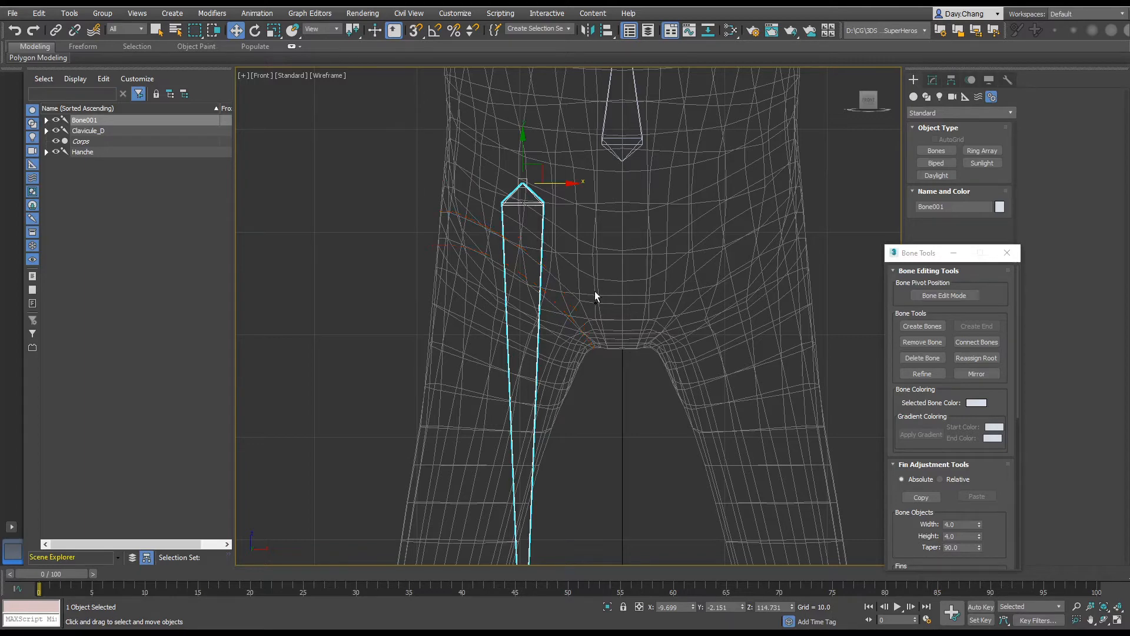
pyautogui.scroll(-5, 594, 306)
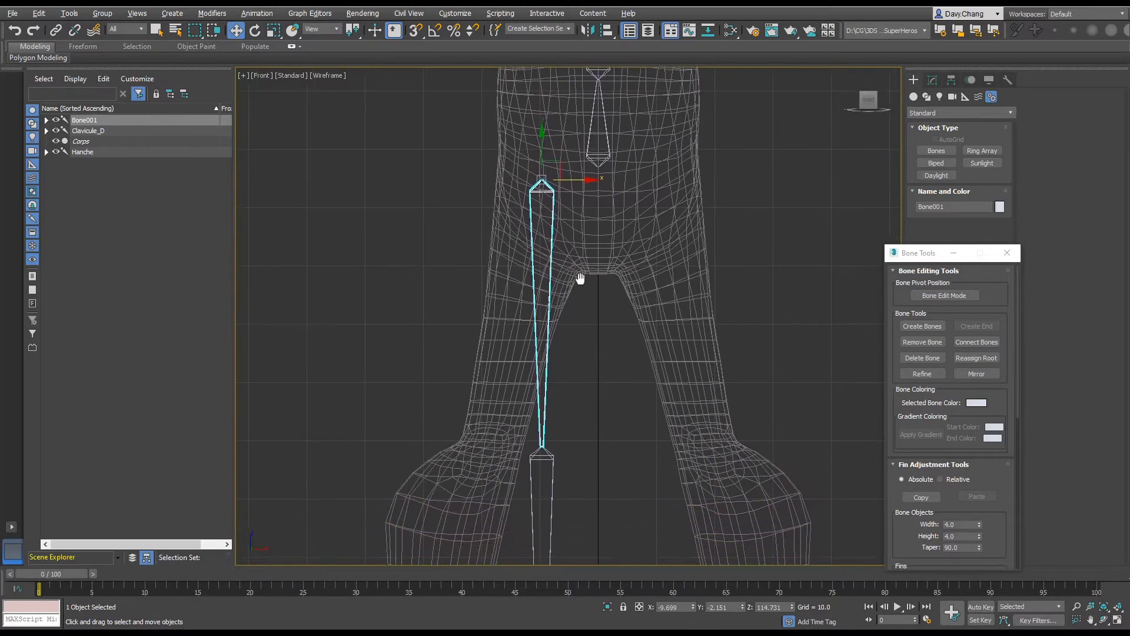
pyautogui.click(945, 295)
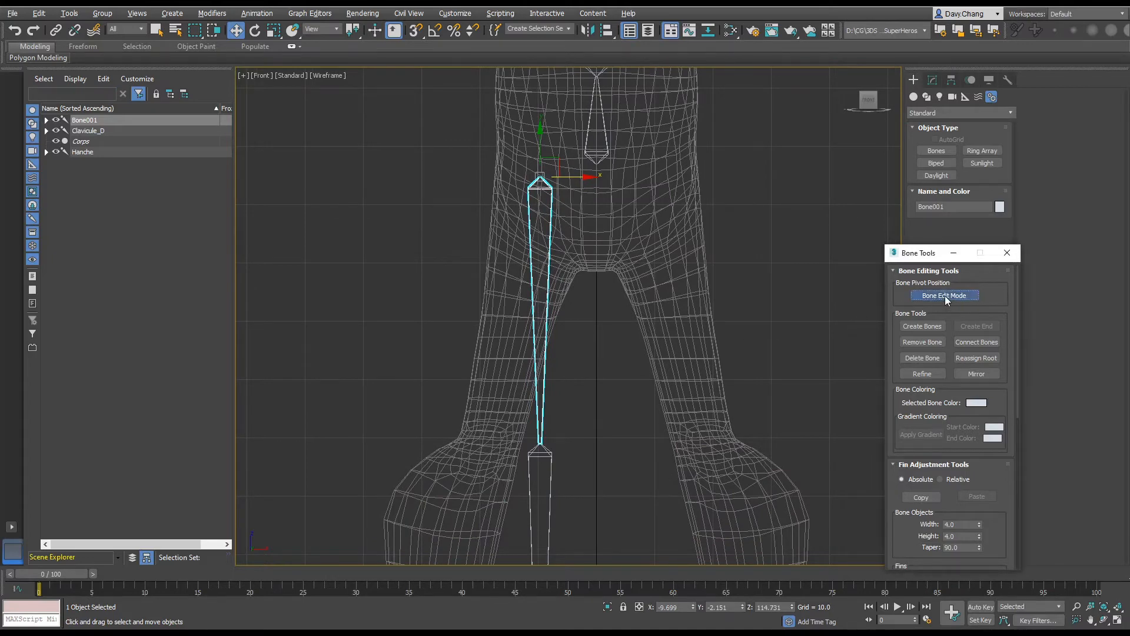
pyautogui.click(552, 192)
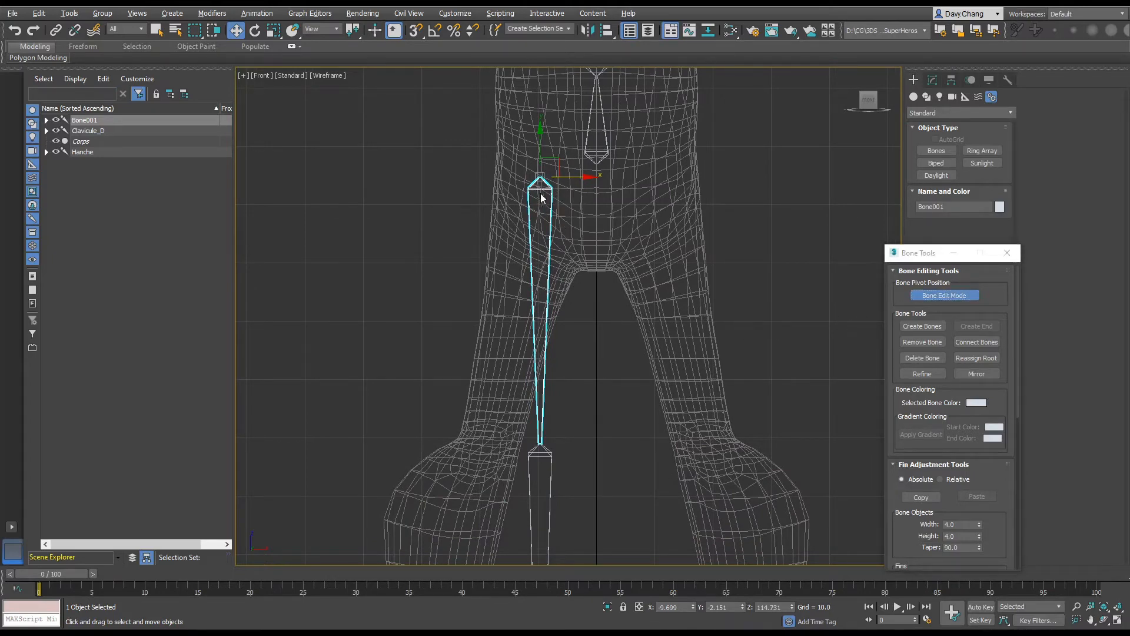
pyautogui.click(338, 32)
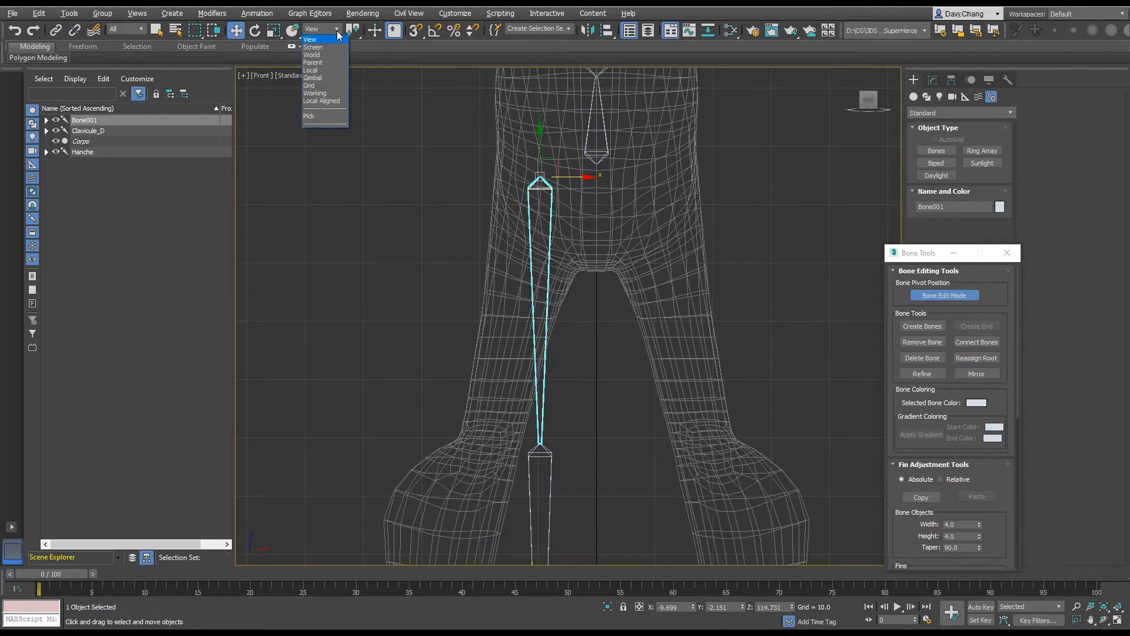
pyautogui.click(321, 70)
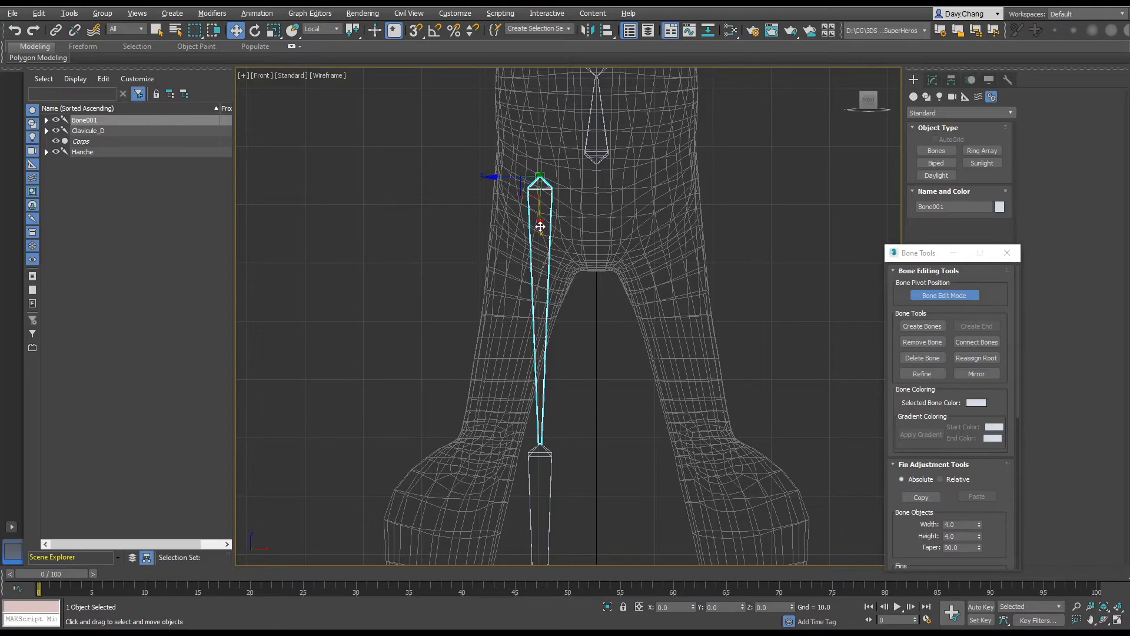
pyautogui.moveTo(541, 227); pyautogui.dragTo(537, 281)
pyautogui.scroll(2, 556, 259)
pyautogui.scroll(3, 558, 268)
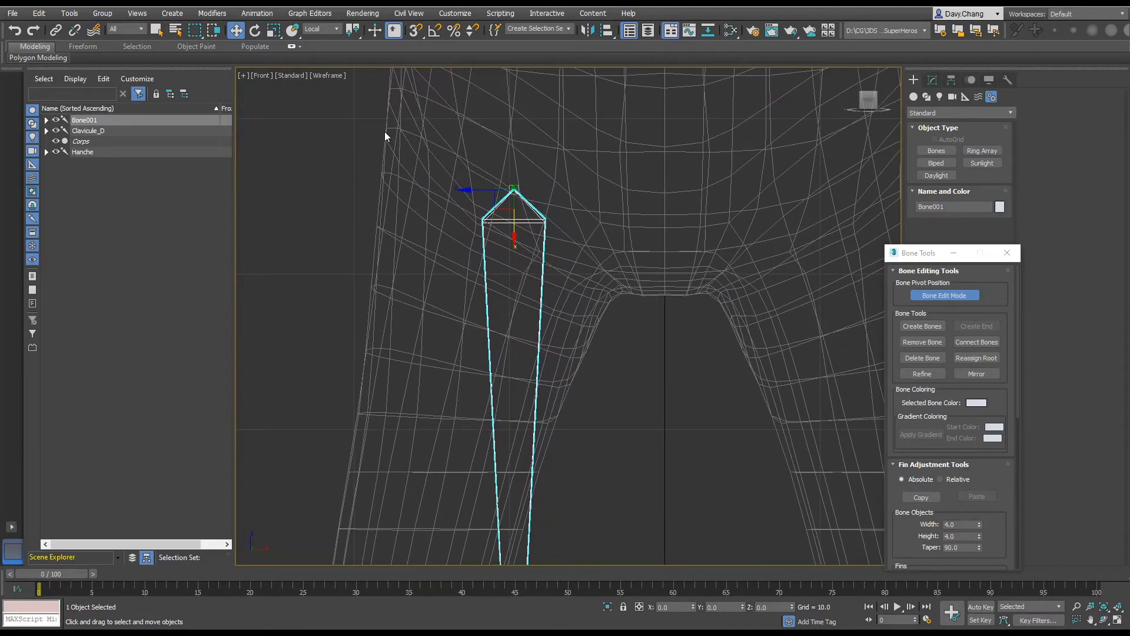
# Examine the lowered hip joint and thigh bone against the mesh in the Front, Left and Perspective views.
pyautogui.moveTo(452, 148); pyautogui.dragTo(533, 206)
pyautogui.press('Escape')
pyautogui.hotkey('alt', 'w')
pyautogui.rightClick(410, 393)
pyautogui.hotkey('alt', 'w')
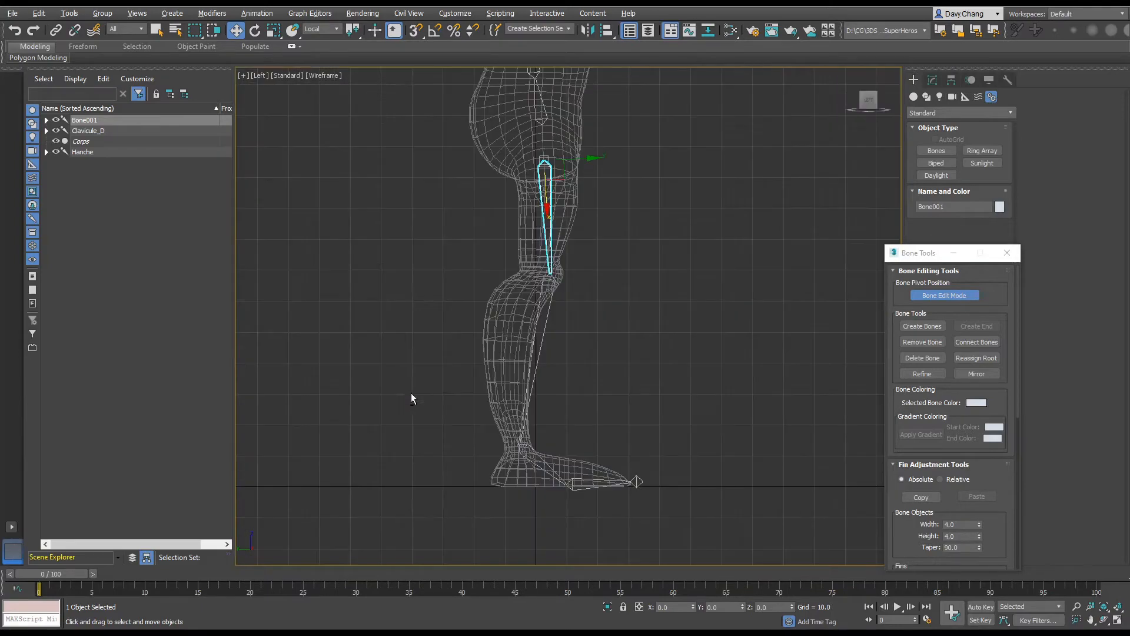
pyautogui.scroll(8, 518, 248)
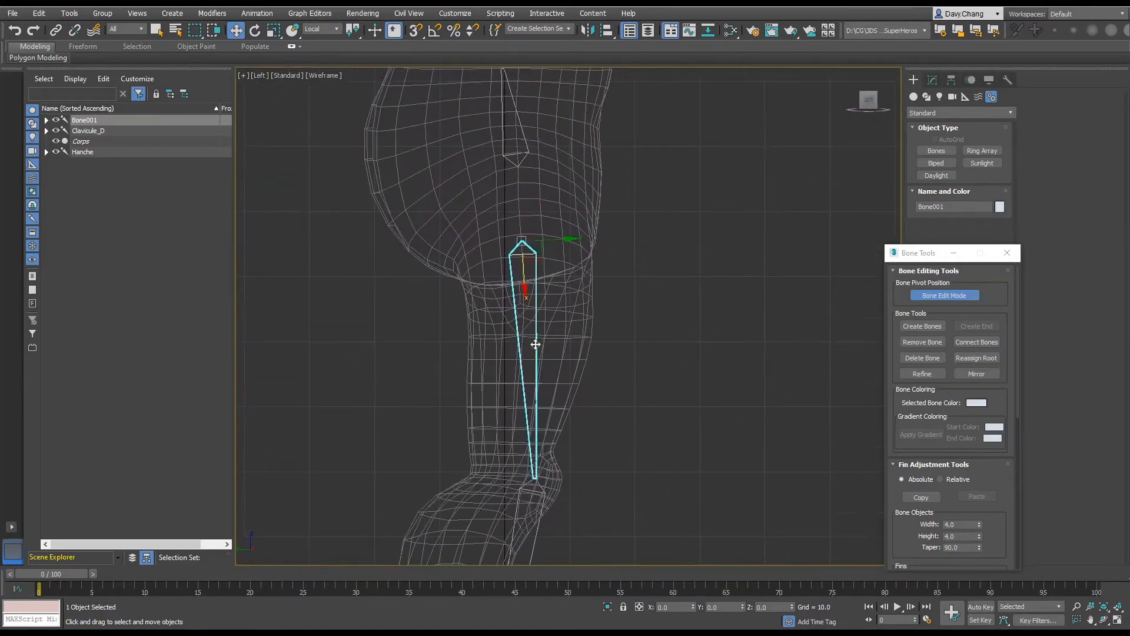
pyautogui.scroll(1, 559, 262)
pyautogui.hotkey('alt', 'w')
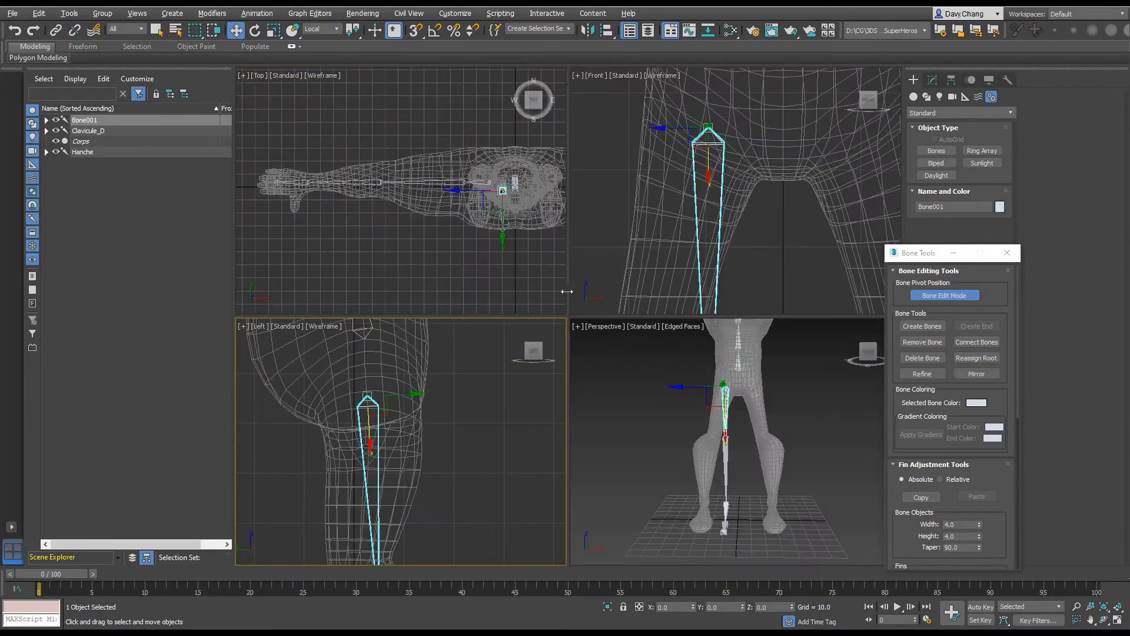
pyautogui.rightClick(739, 432)
pyautogui.hotkey('alt', 'w')
pyautogui.scroll(5, 591, 297)
pyautogui.scroll(-6, 591, 297)
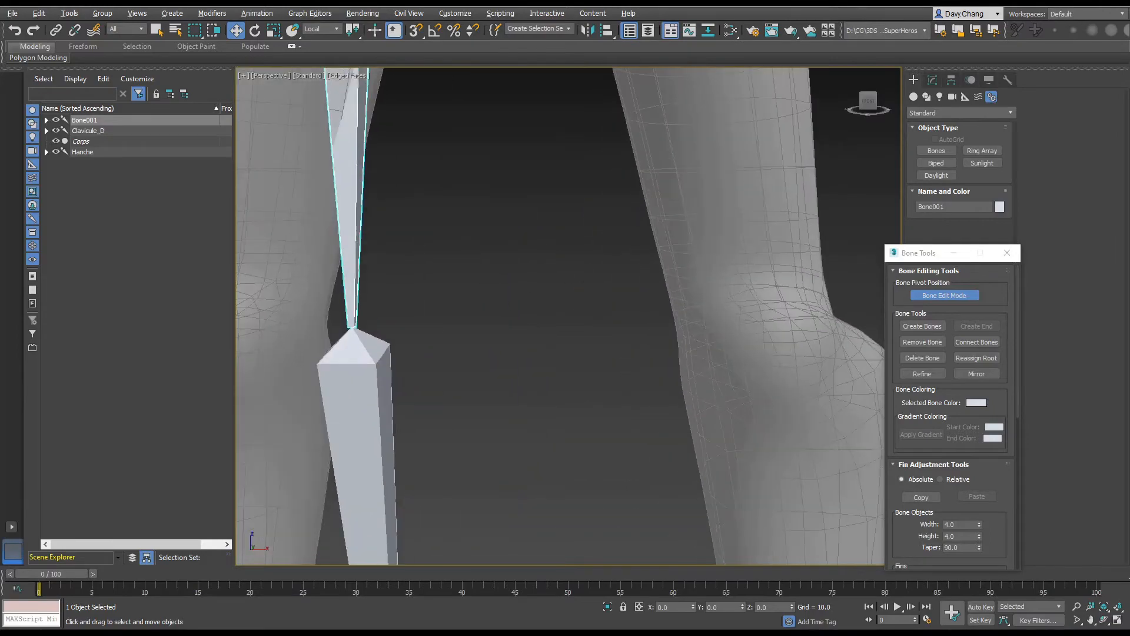
pyautogui.moveTo(455, 287)
pyautogui.keyDown('alt'); pyautogui.mouseDown(button='middle')
pyautogui.moveTo(676, 287)
pyautogui.moveTo(469, 287)
pyautogui.moveTo(511, 287)
pyautogui.moveTo(457, 310)
pyautogui.mouseUp(button='middle'); pyautogui.keyUp('alt')
pyautogui.hotkey('alt', 'w')
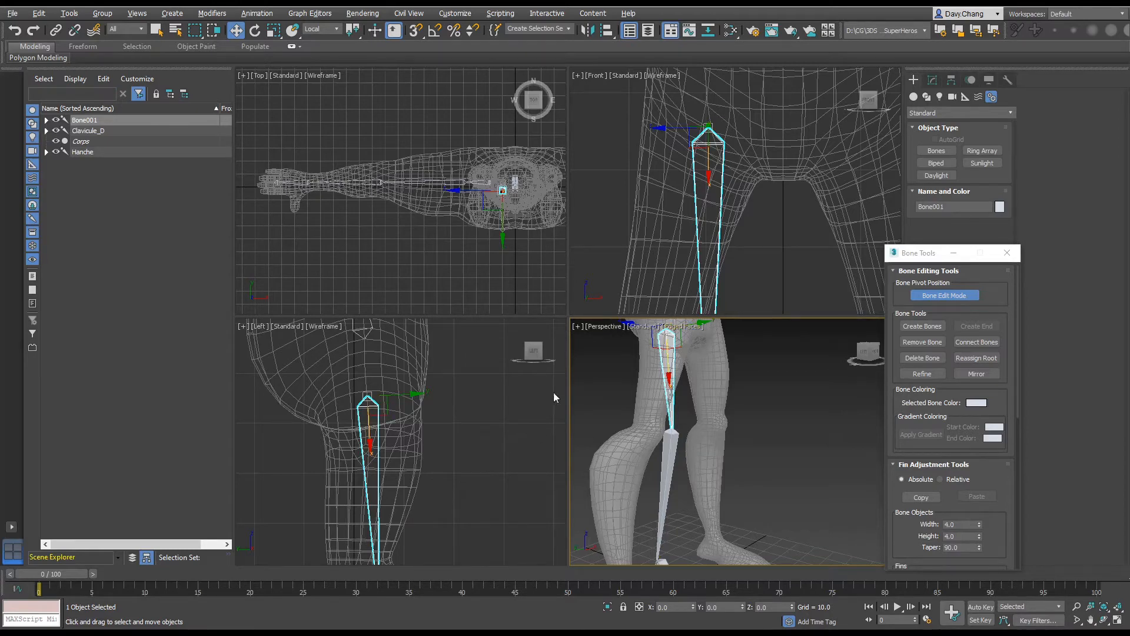
# Check the knee joint in the Left view and try to move it outward in the Front view, into the right knee of the mesh.
pyautogui.moveTo(411, 480); pyautogui.dragTo(450, 379, button='middle')
pyautogui.hotkey('alt', 'w')
pyautogui.scroll(4, 591, 408)
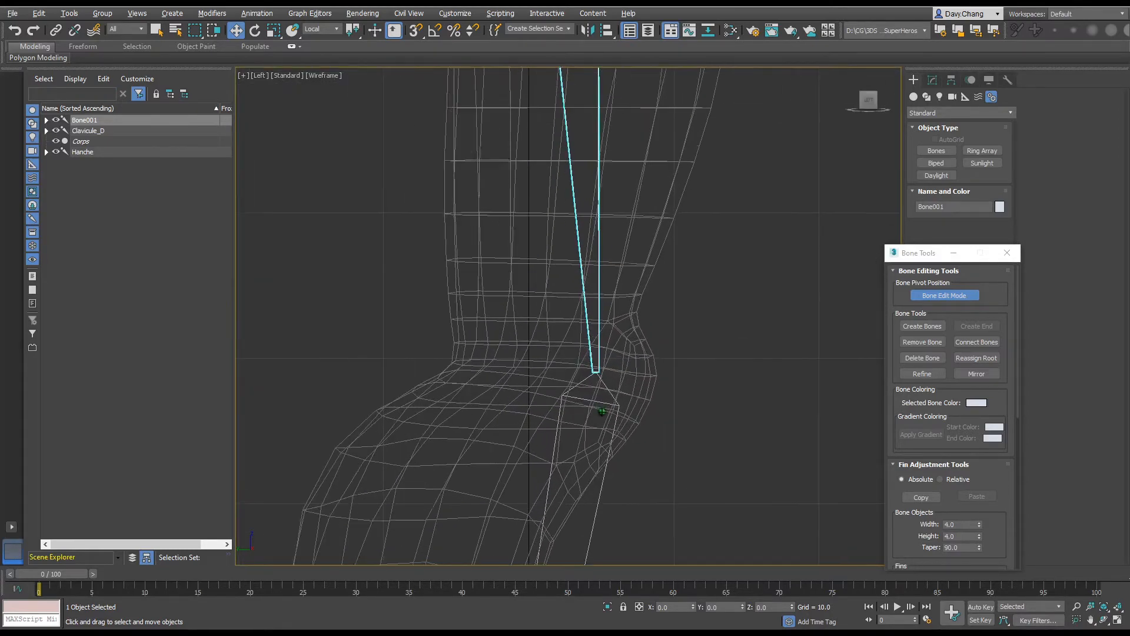
pyautogui.click(603, 379)
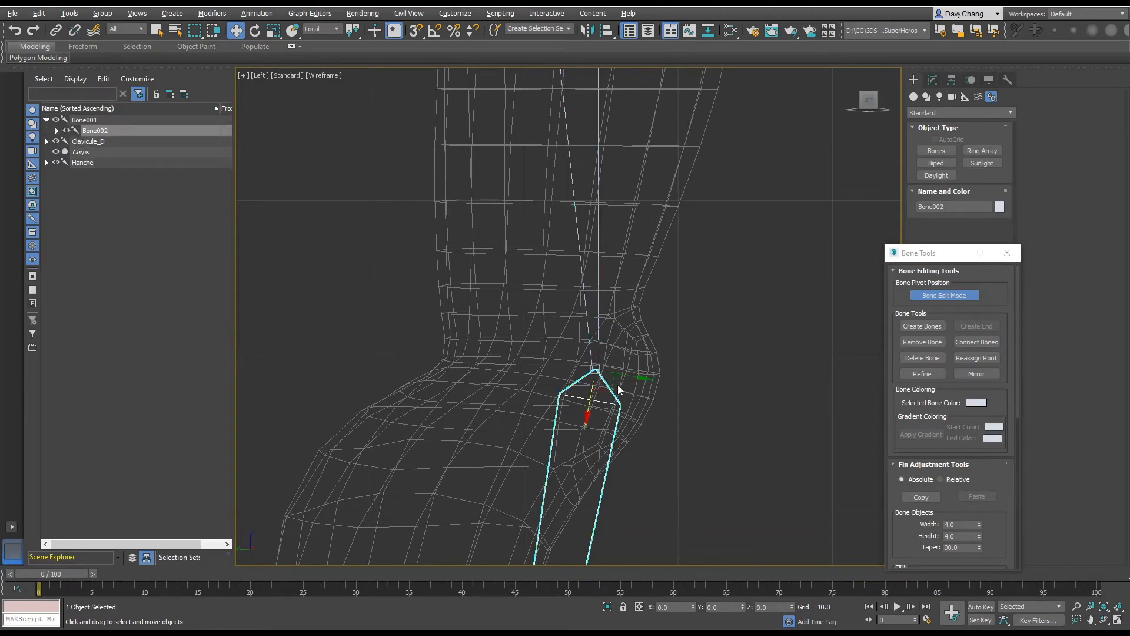
pyautogui.hotkey('alt', 'w')
pyautogui.moveTo(735, 249); pyautogui.dragTo(714, 177, button='middle')
pyautogui.hotkey('alt', 'w')
pyautogui.scroll(4, 586, 289)
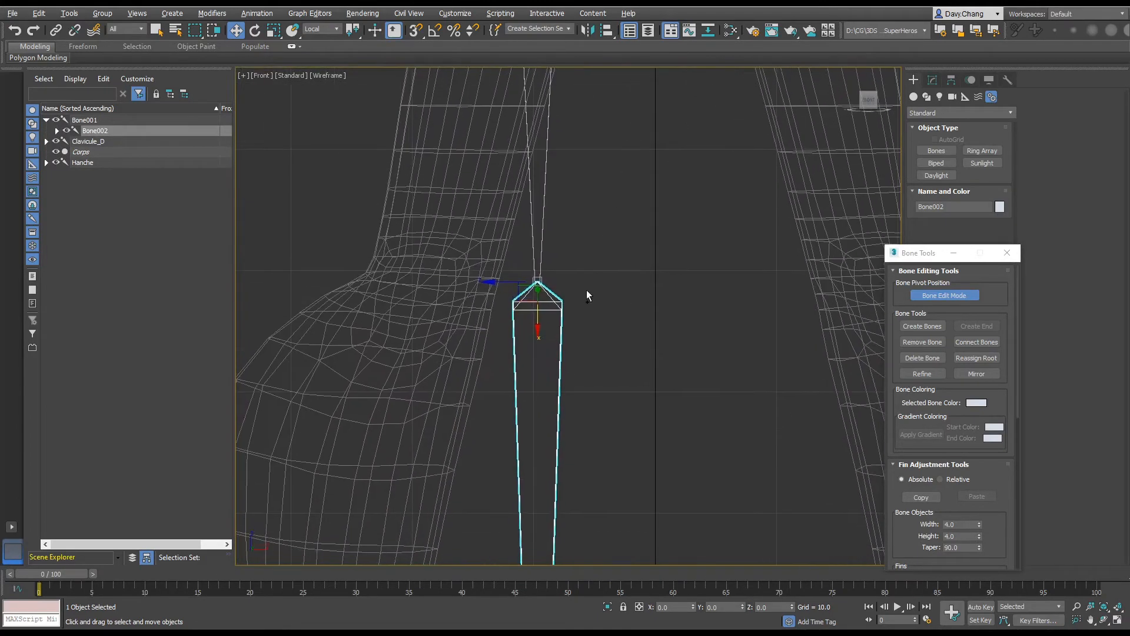
pyautogui.scroll(-5, 587, 282)
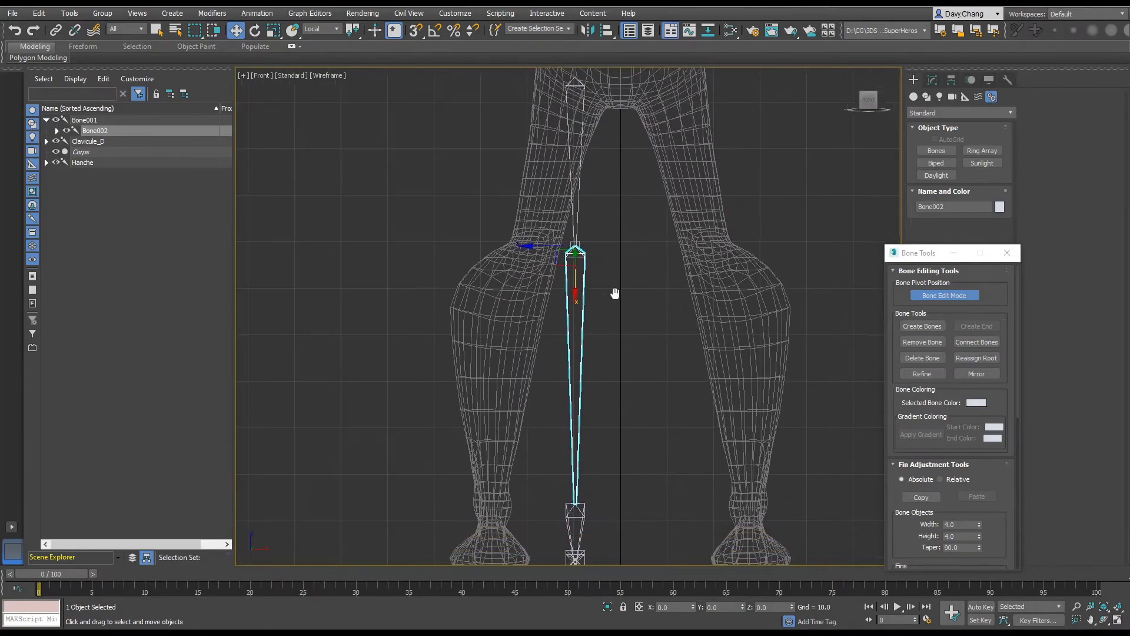
pyautogui.scroll(-1, 611, 296)
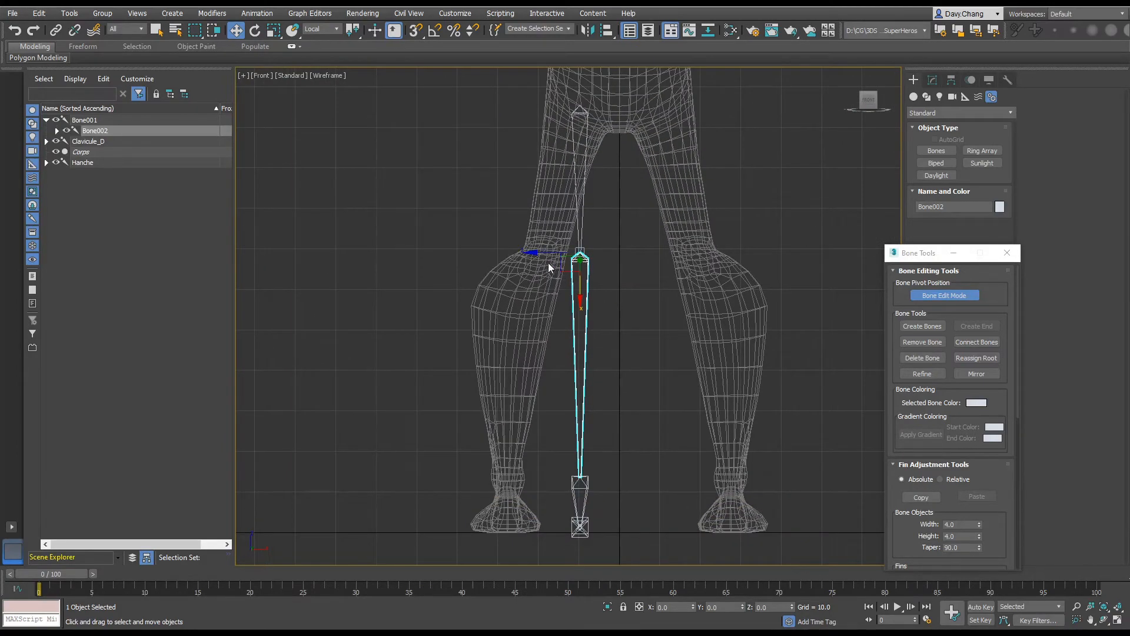
pyautogui.moveTo(516, 251); pyautogui.dragTo(497, 254)
# Try to move the ankle joint outward into the right ankle and compare the chain with a straight hip-to-ankle line.
pyautogui.click(585, 485)
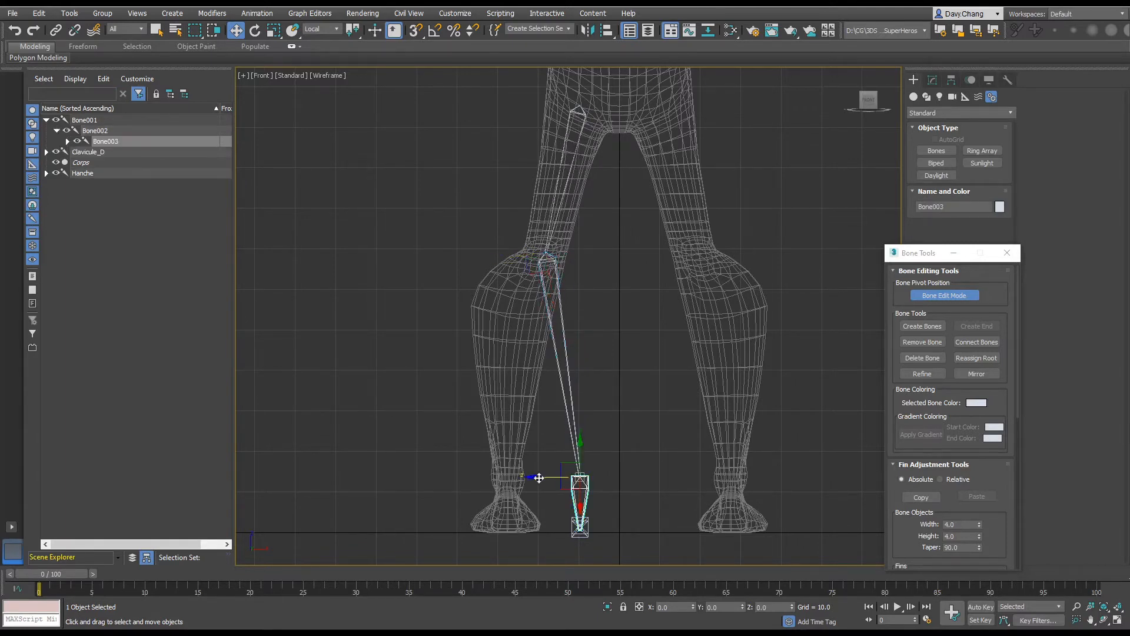
pyautogui.moveTo(535, 477); pyautogui.dragTo(462, 477)
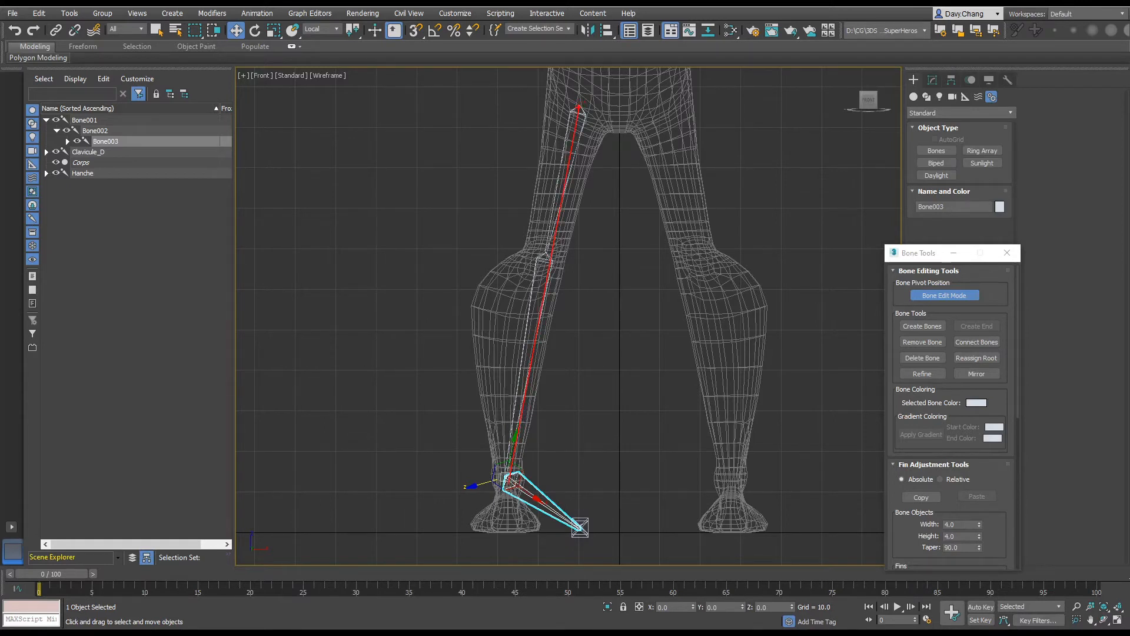
pyautogui.moveTo(579, 107); pyautogui.dragTo(526, 372)
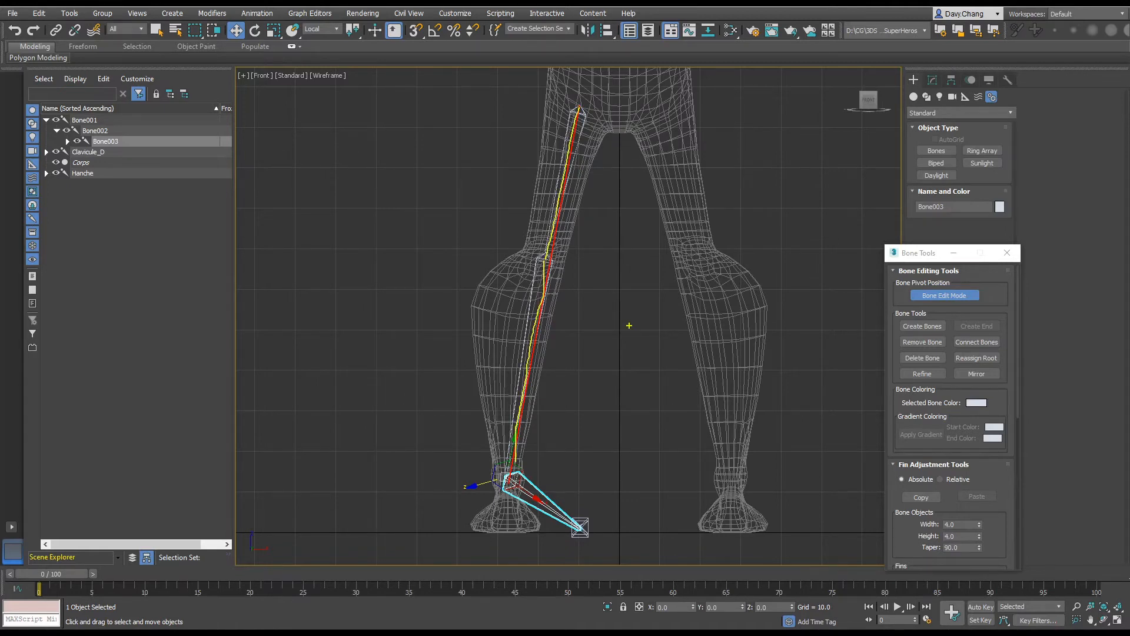
pyautogui.press('Escape')
# Undo the ankle and knee joint moves and leave Bone Edit Mode.
pyautogui.hotkey('ctrl', 'z')
pyautogui.hotkey('ctrl', 'z')
pyautogui.hotkey('ctrl', 'z')
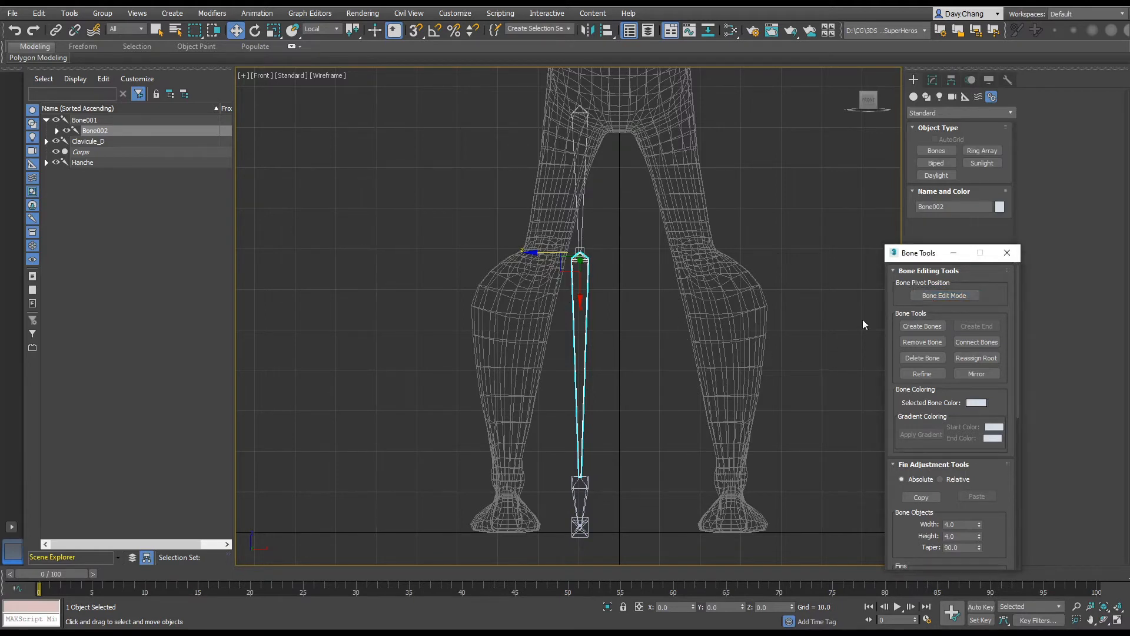
pyautogui.click(635, 259)
# Try rotating the whole leg chain outward from the thigh bone in the Front view, check the foot bones, and undo the rotation.
pyautogui.click(581, 147)
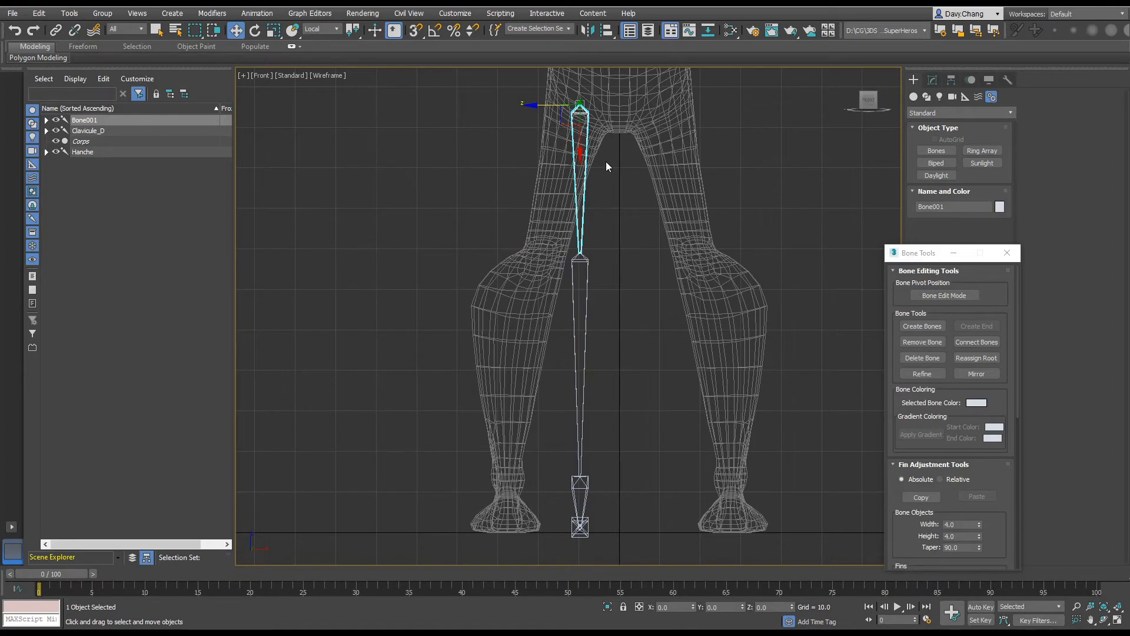
pyautogui.press('e')
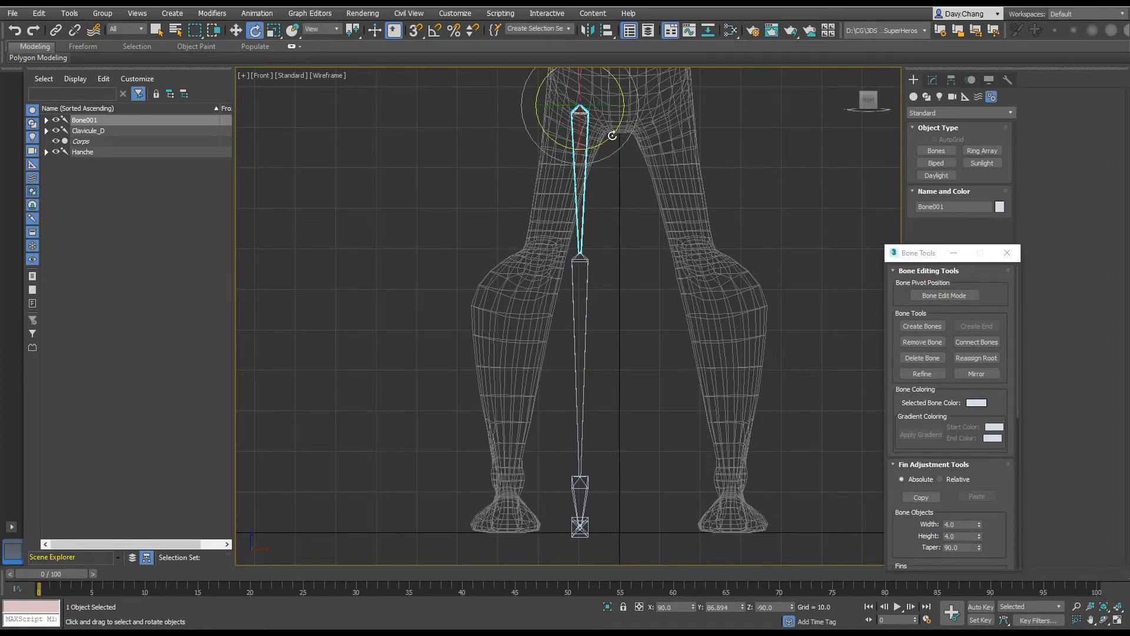
pyautogui.moveTo(612, 135); pyautogui.dragTo(607, 146)
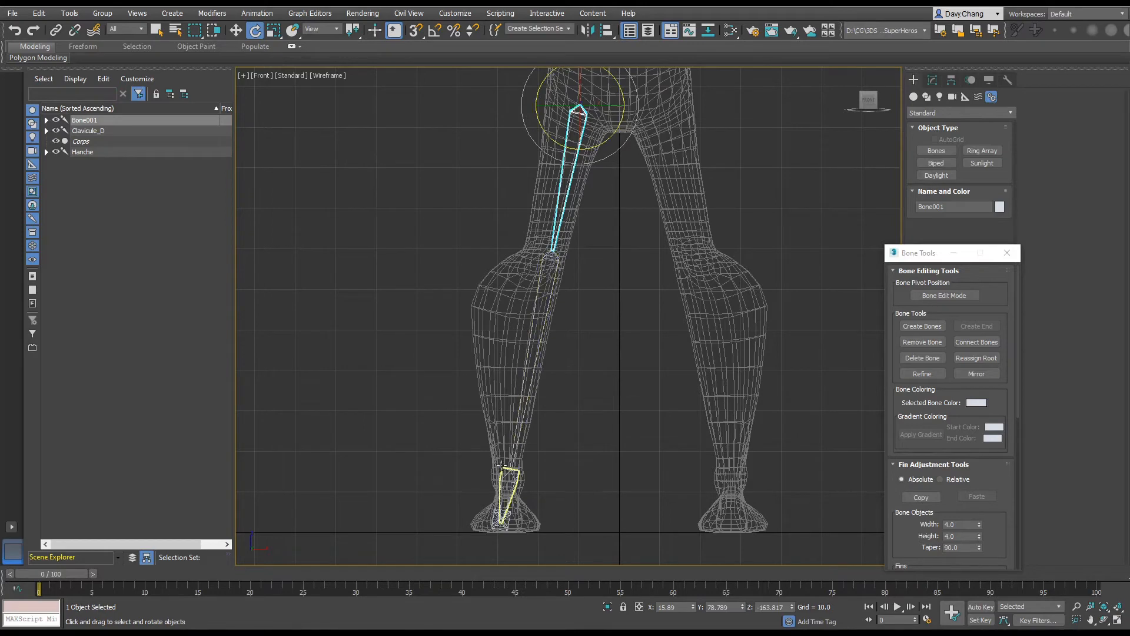
pyautogui.scroll(5, 548, 475)
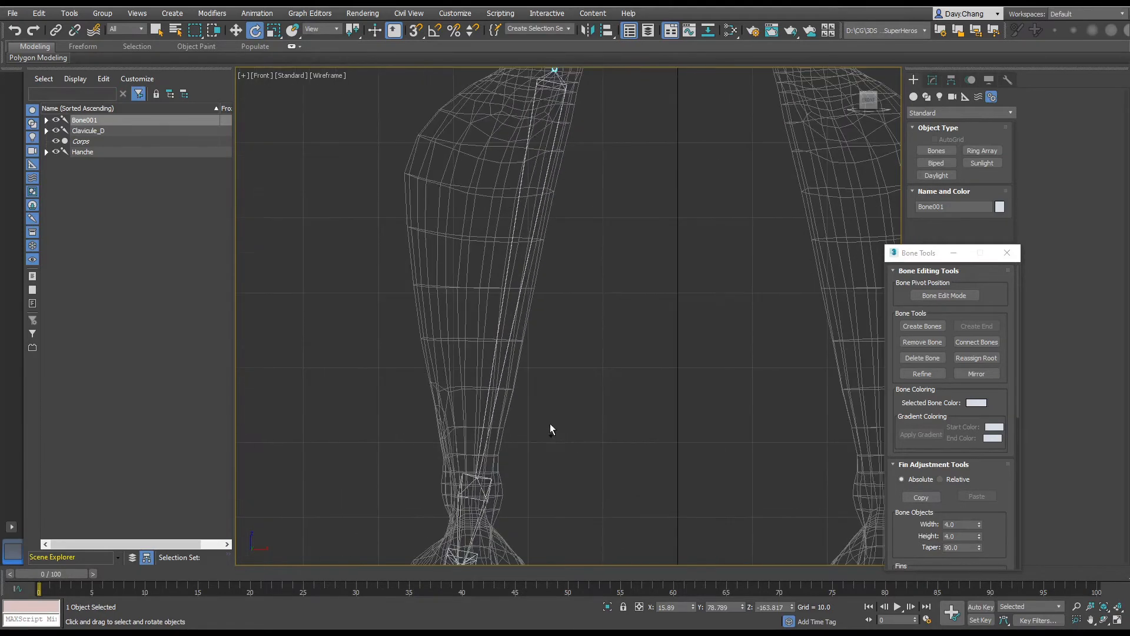
pyautogui.moveTo(551, 424); pyautogui.dragTo(638, 242, button='middle')
pyautogui.scroll(5, 608, 325)
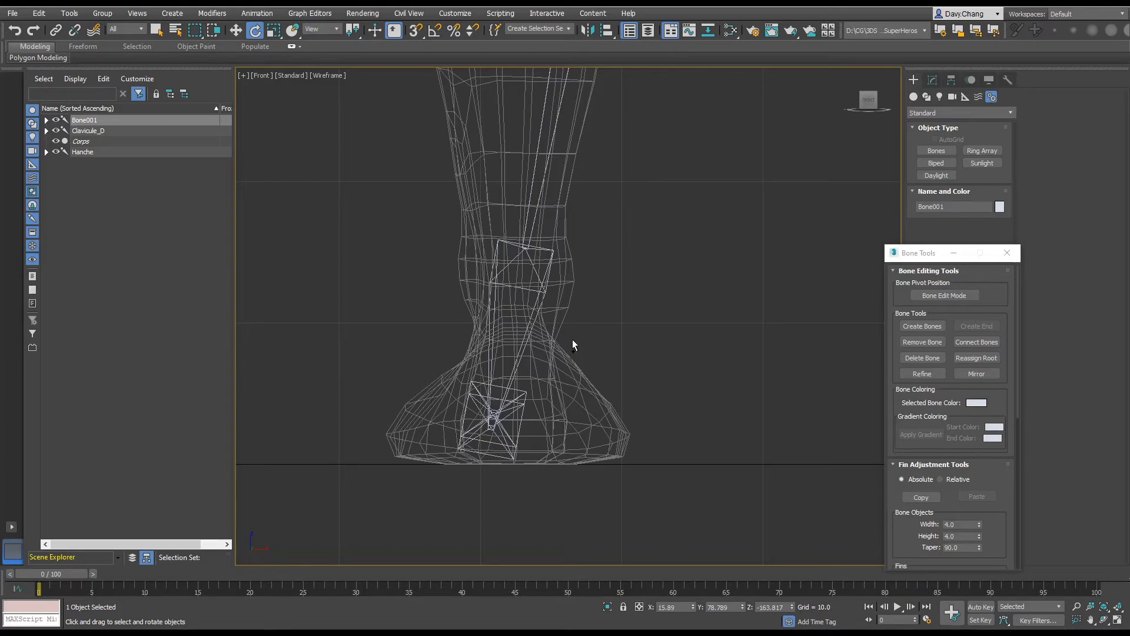
pyautogui.hotkey('ctrl', 'z')
# Examine the straight leg bone chain against the bent right leg in the maximized Perspective view, leaving nothing selected.
pyautogui.scroll(-5, 666, 253)
pyautogui.hotkey('alt', 'w')
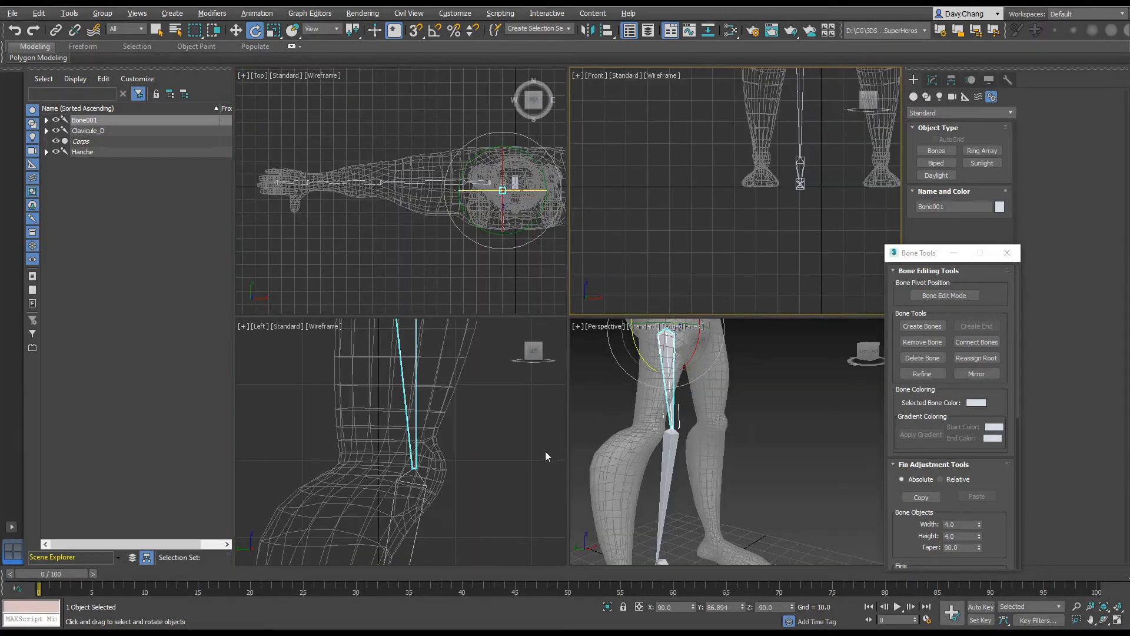
pyautogui.hotkey('alt', 'w')
pyautogui.scroll(-5, 543, 418)
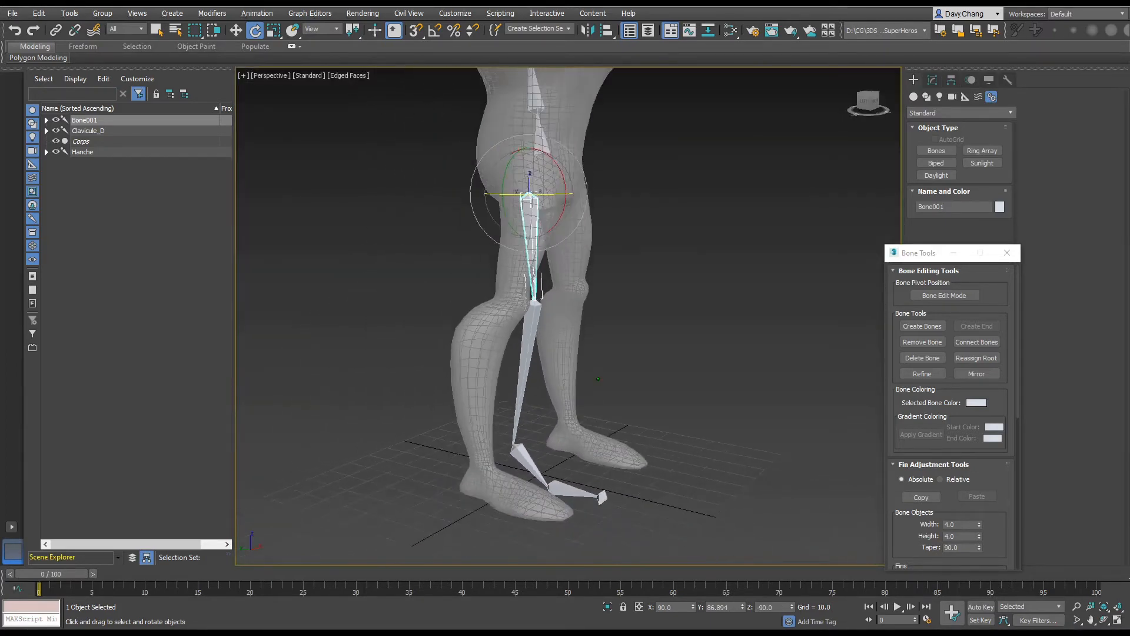
pyautogui.scroll(3, 603, 389)
pyautogui.keyDown('alt'); pyautogui.moveTo(607, 365); pyautogui.dragTo(647, 369, button='middle'); pyautogui.keyUp('alt')
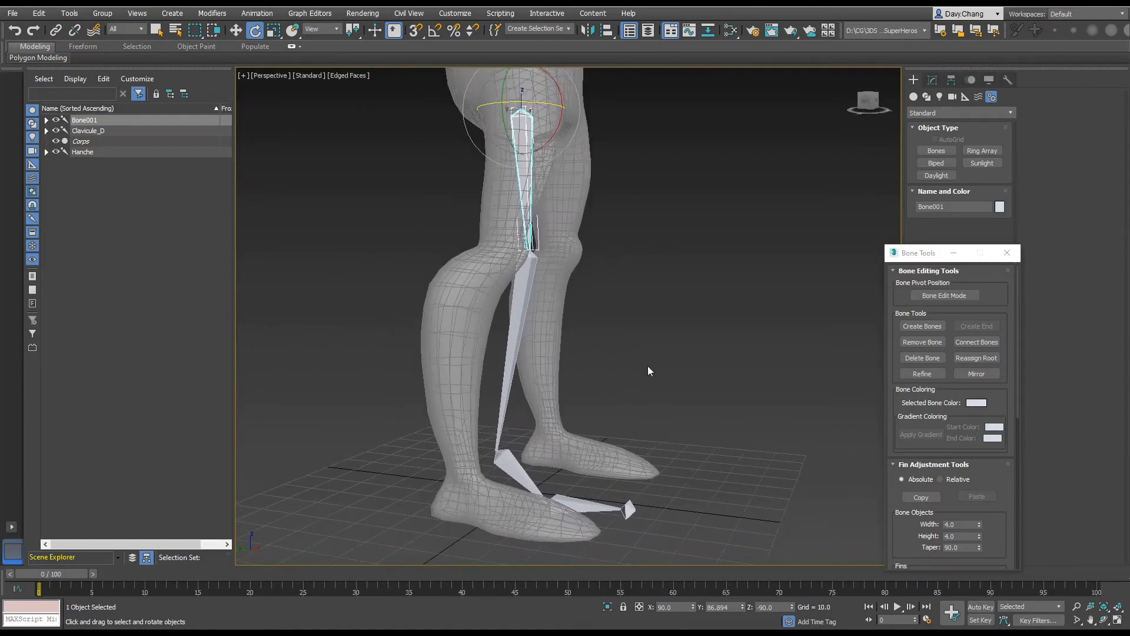
pyautogui.click(646, 368)
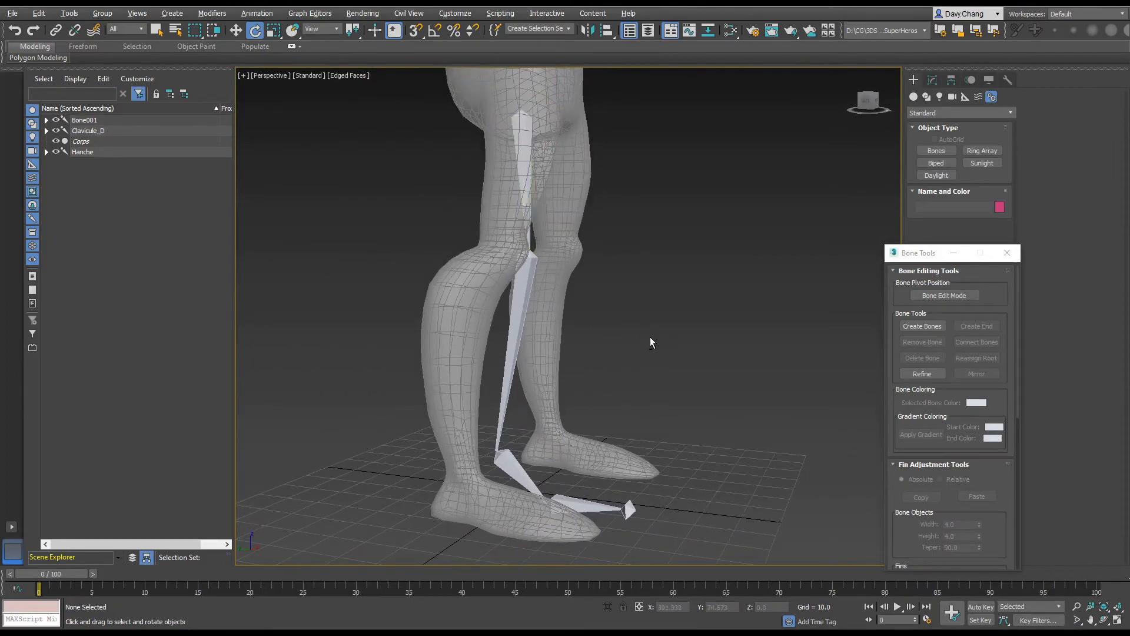
pyautogui.keyDown('alt'); pyautogui.moveTo(630, 348); pyautogui.dragTo(534, 445, button='middle'); pyautogui.keyUp('alt')
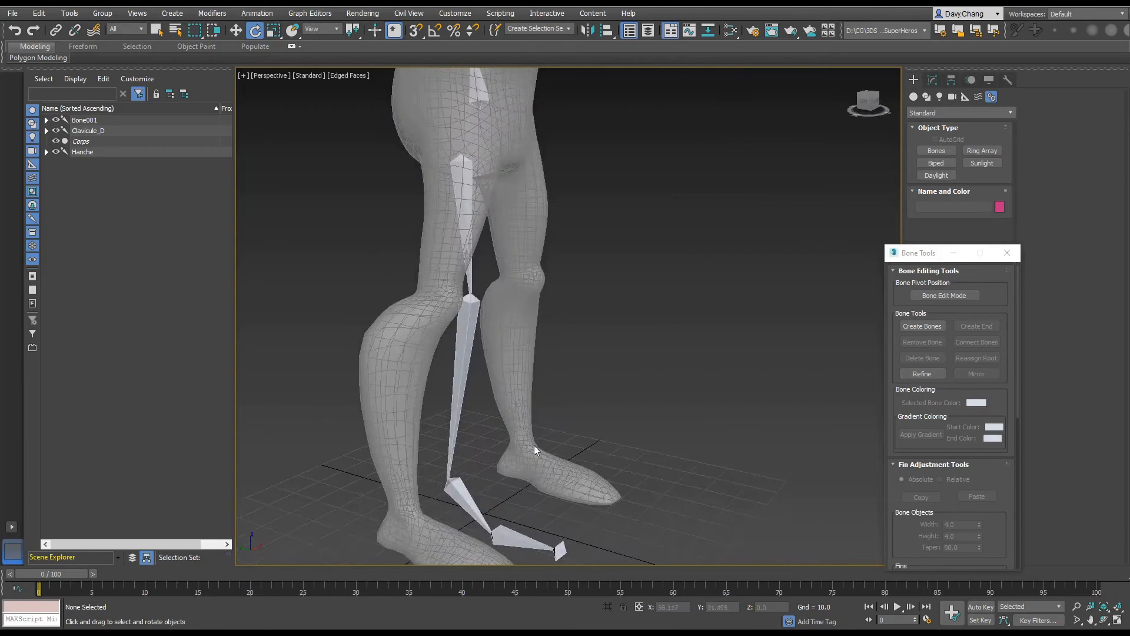
# Delete the foot bone between the ankle and the toe bone, splitting the toe bone from the leg chain.
pyautogui.click(465, 493)
pyautogui.moveTo(624, 387); pyautogui.dragTo(632, 337, button='middle')
pyautogui.press('w')
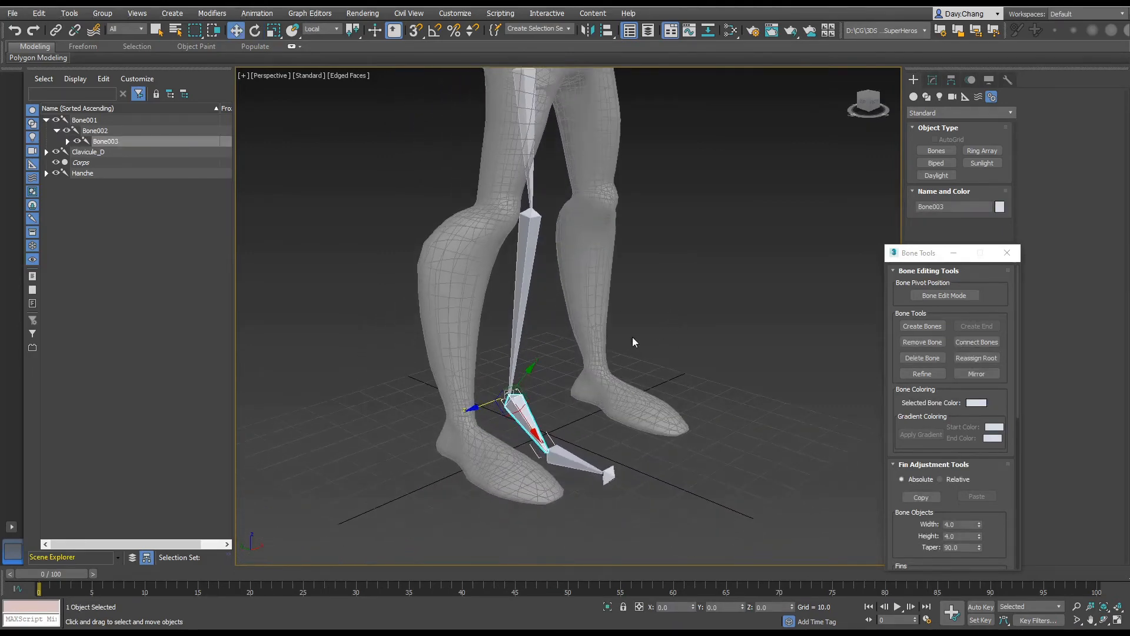
pyautogui.click(919, 358)
pyautogui.keyDown('alt'); pyautogui.moveTo(517, 412); pyautogui.dragTo(529, 409, button='middle'); pyautogui.keyUp('alt')
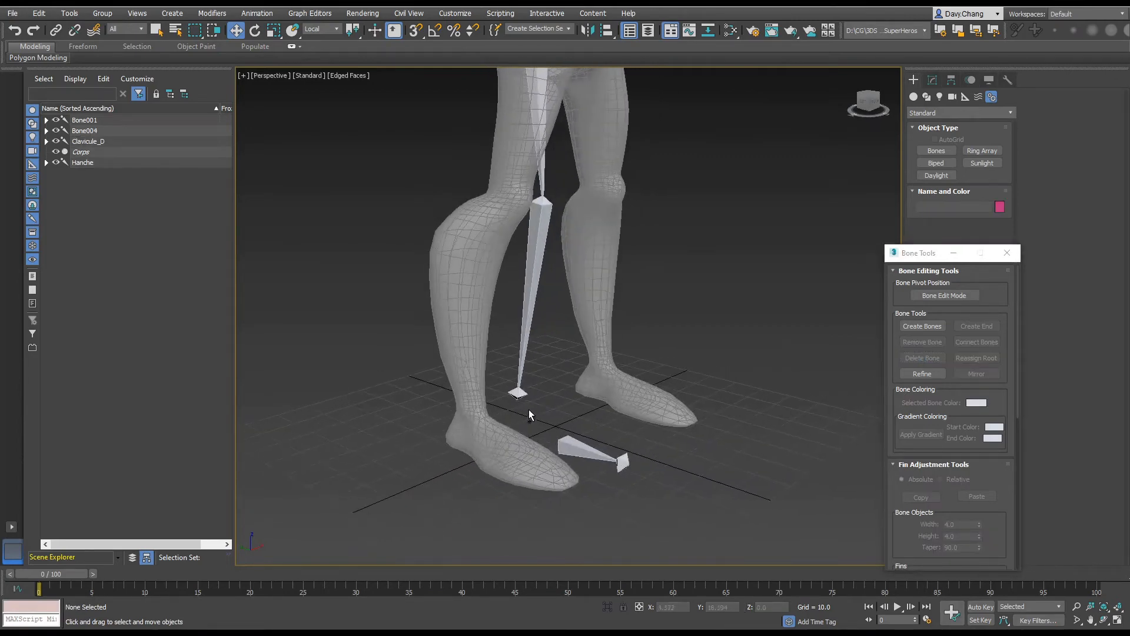
# Move the detached toe bone sideways in the Front view until it is centred inside the character's right foot.
pyautogui.scroll(4, 528, 409)
pyautogui.click(577, 449)
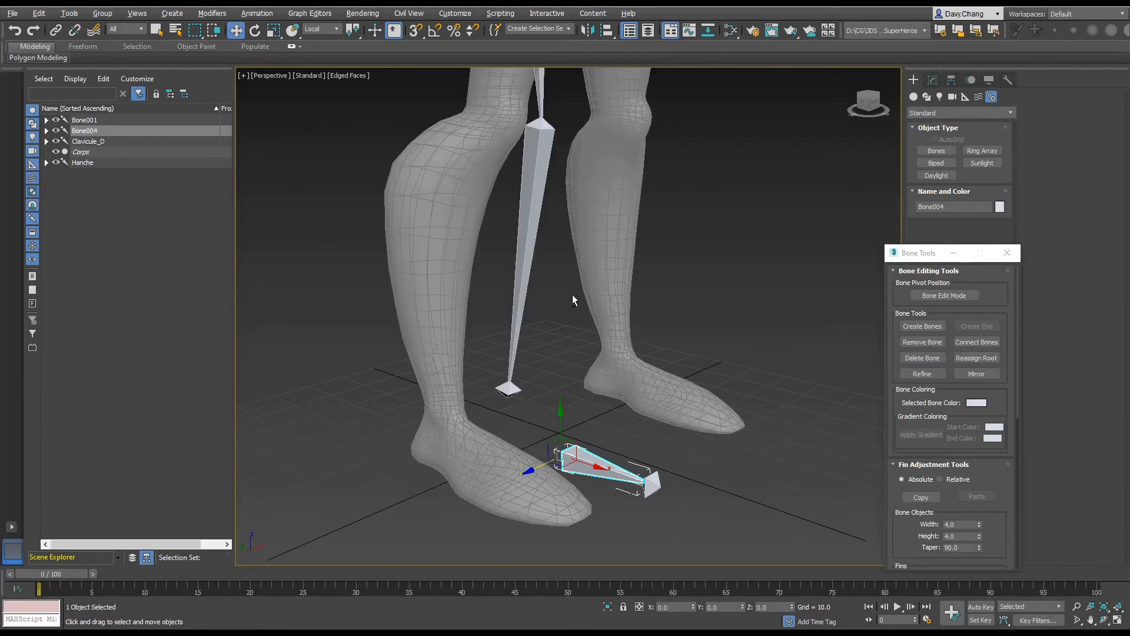
pyautogui.keyDown('alt'); pyautogui.moveTo(542, 295); pyautogui.dragTo(511, 293, button='middle'); pyautogui.keyUp('alt')
pyautogui.scroll(-2, 511, 293)
pyautogui.moveTo(510, 294); pyautogui.dragTo(513, 341, button='middle')
pyautogui.hotkey('alt', 'w')
pyautogui.middleClick(721, 239)
pyautogui.hotkey('alt', 'w')
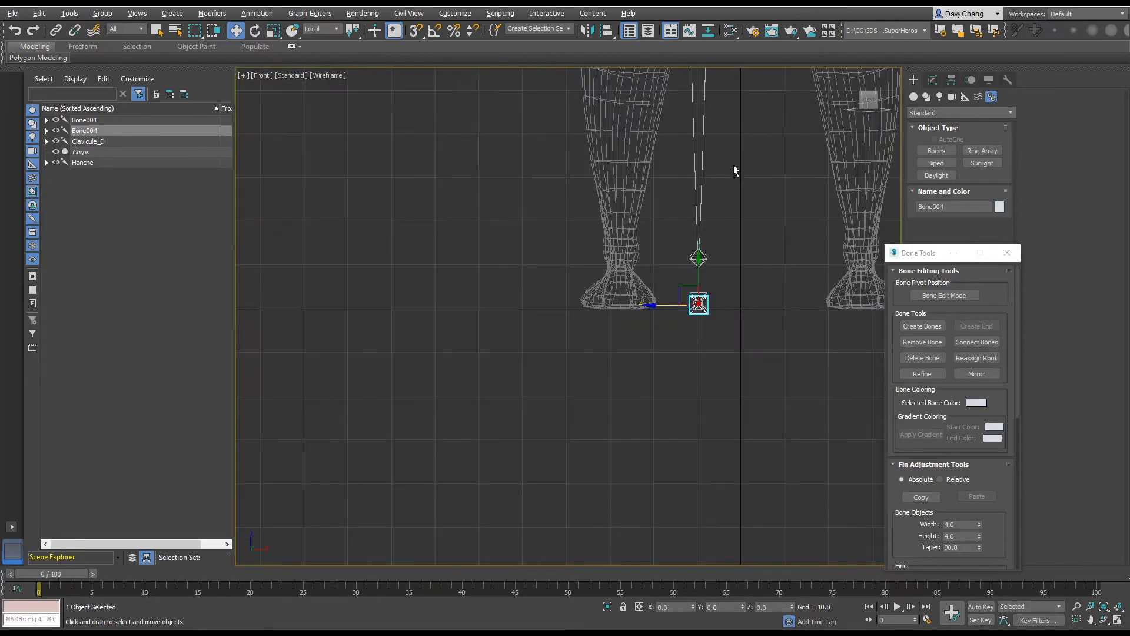
pyautogui.scroll(4, 733, 165)
pyautogui.moveTo(614, 307); pyautogui.dragTo(668, 255, button='middle')
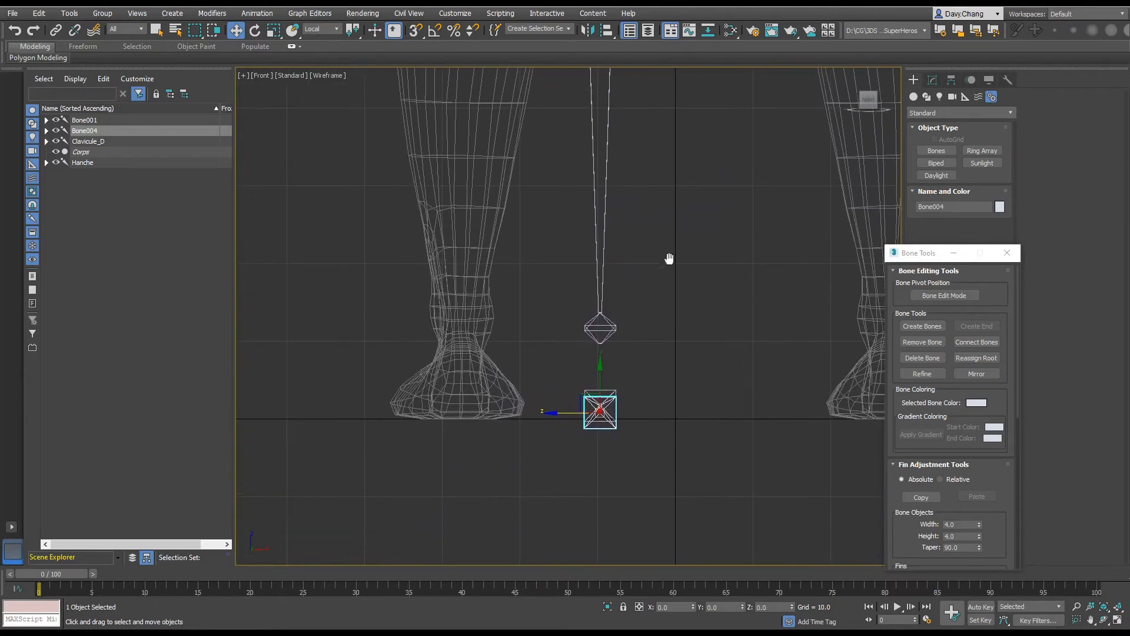
pyautogui.moveTo(553, 418); pyautogui.dragTo(415, 418)
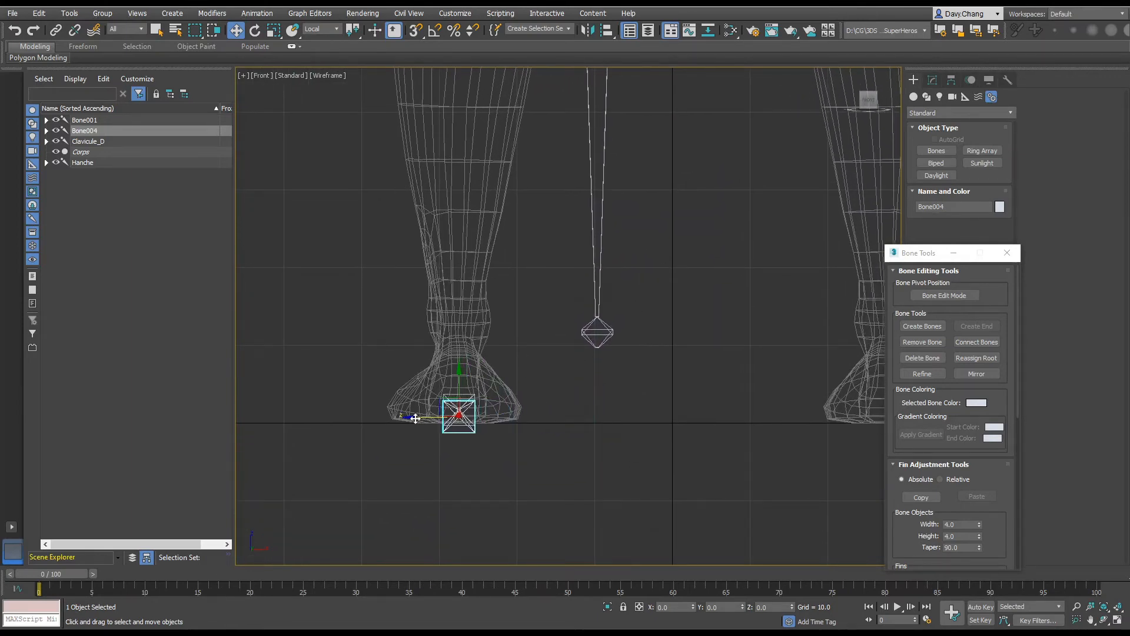
# Rotate the thigh bone outward in the Front view so the leg chain ends inside the right ankle, and clear the selection.
pyautogui.scroll(-5, 677, 235)
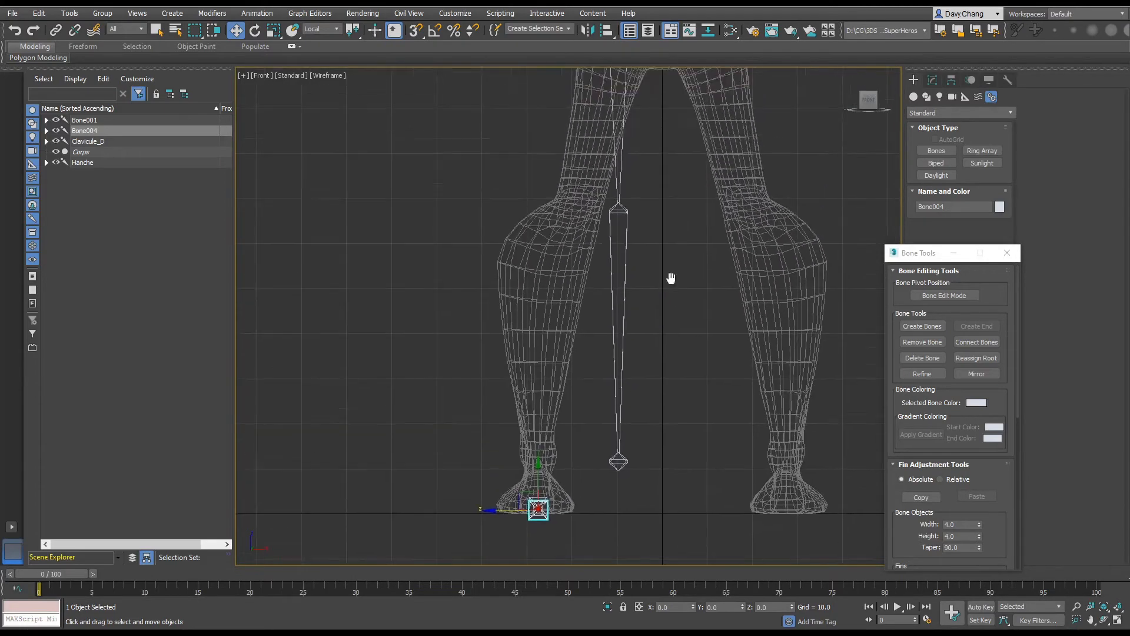
pyautogui.scroll(1, 675, 248)
pyautogui.moveTo(683, 219); pyautogui.dragTo(664, 253, button='middle')
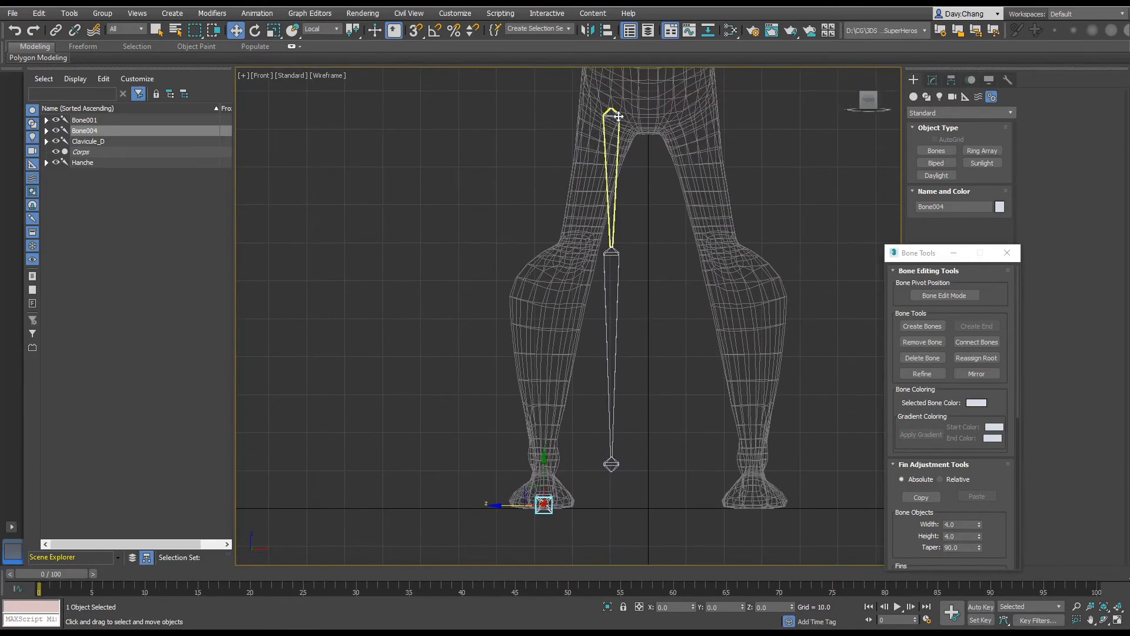
pyautogui.click(617, 117)
pyautogui.press('e')
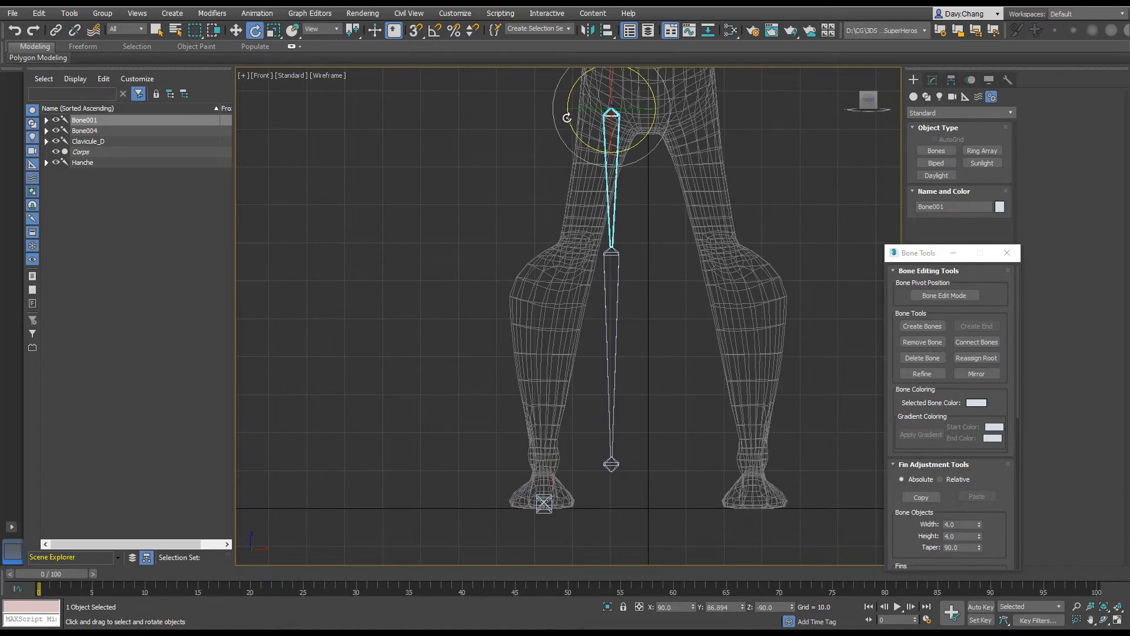
pyautogui.moveTo(566, 118); pyautogui.dragTo(556, 107)
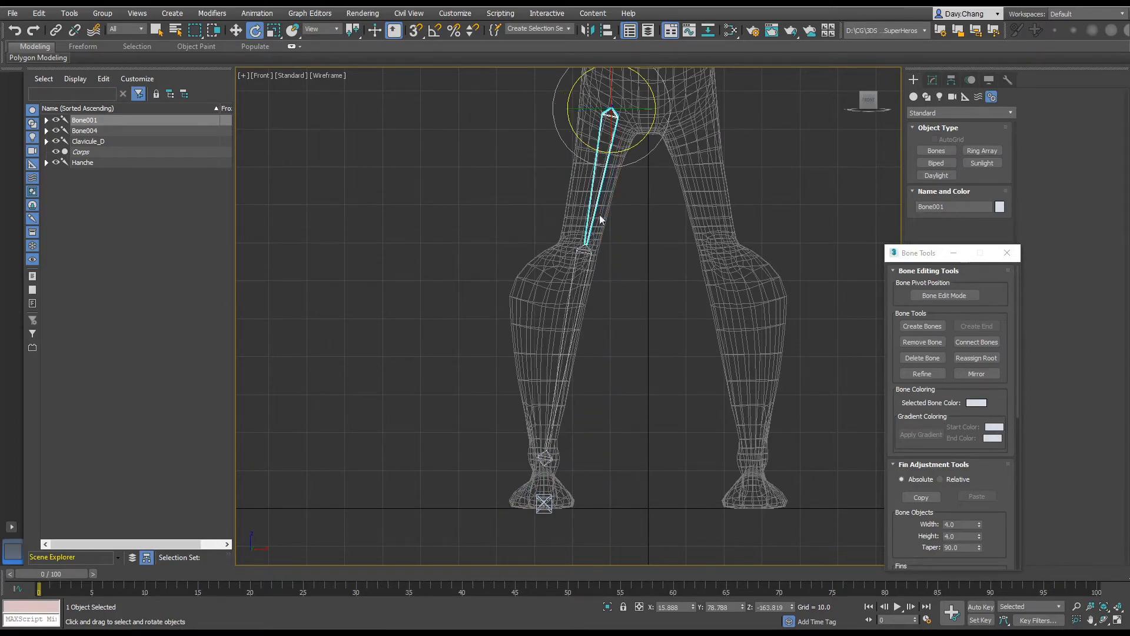
pyautogui.click(623, 250)
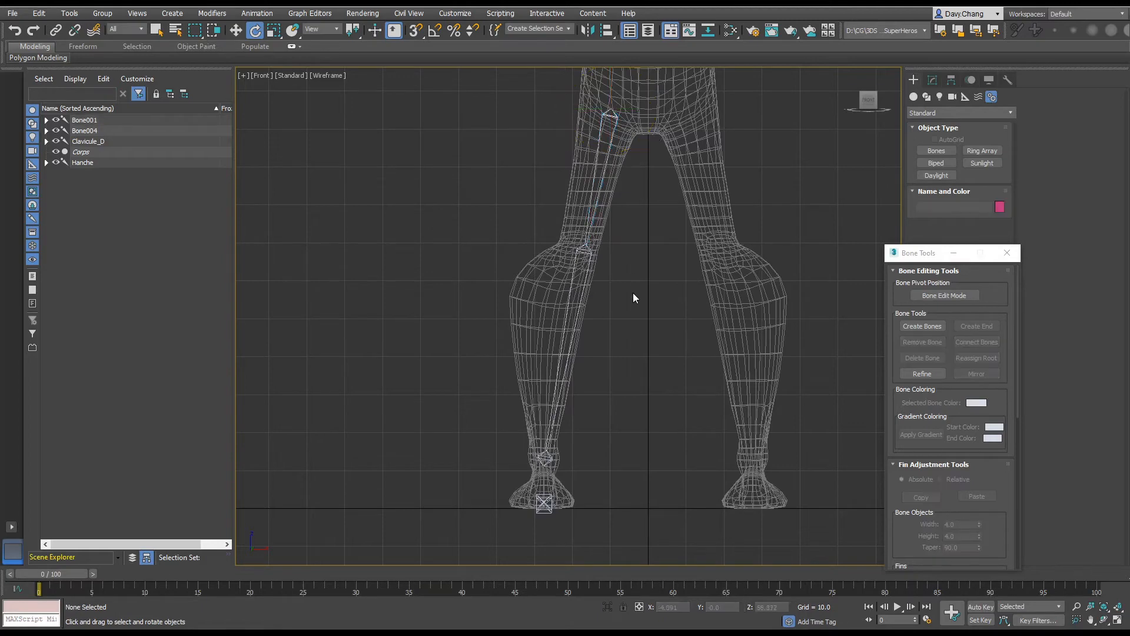
# Shift the thigh bone slightly outward along its local Z axis in the Front view and check the chain down to the ankle.
pyautogui.scroll(4, 620, 312)
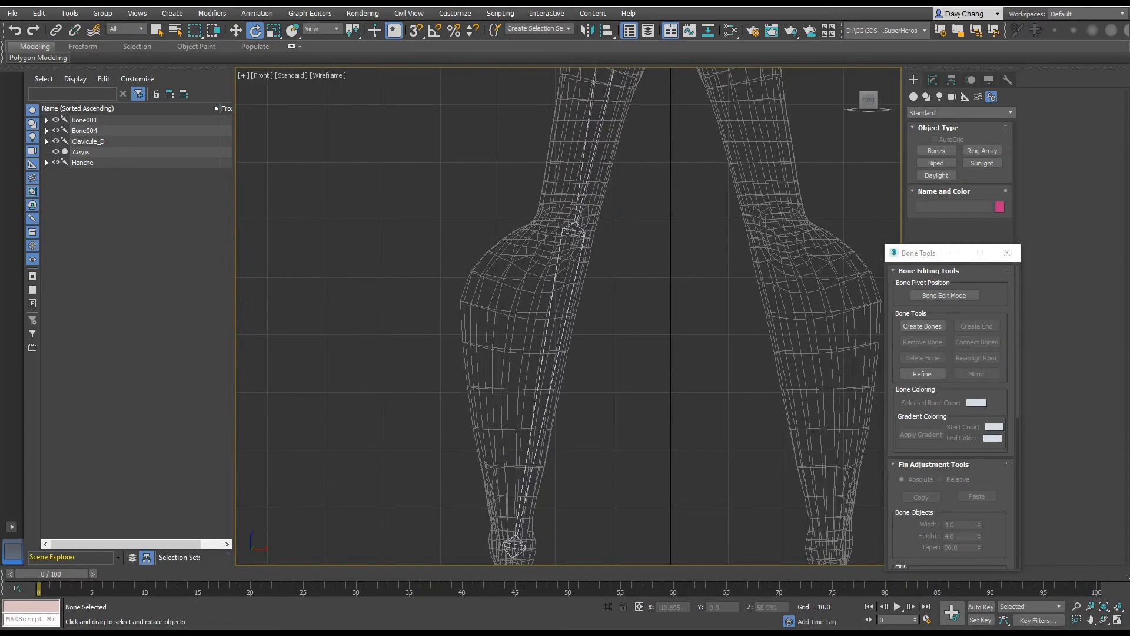
pyautogui.scroll(-3, 589, 277)
pyautogui.click(616, 107)
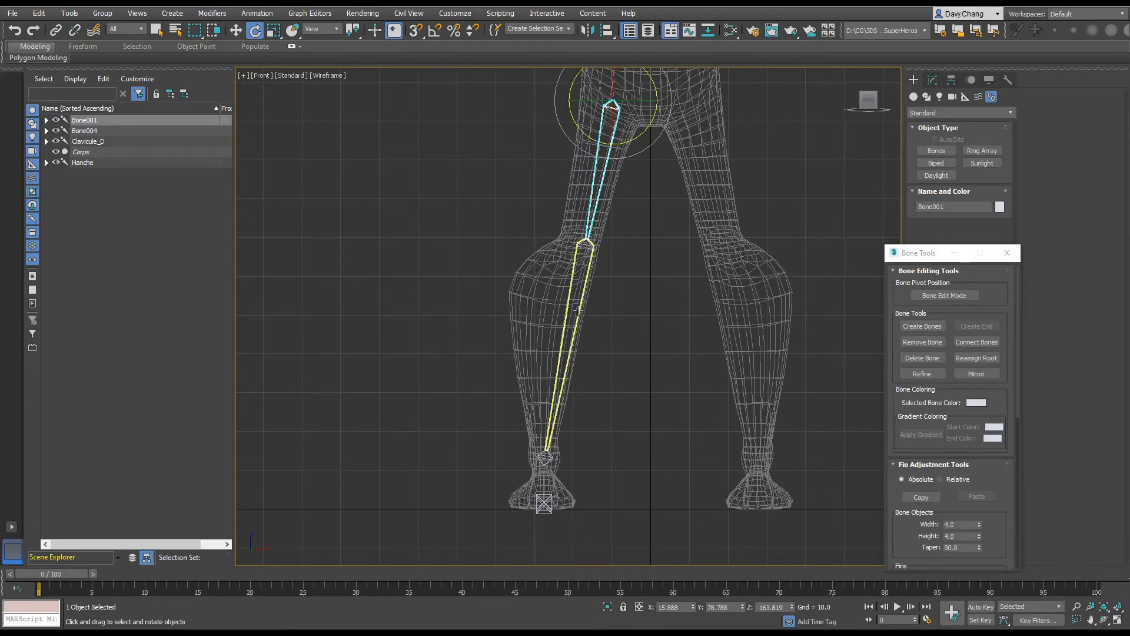
pyautogui.press('w')
pyautogui.scroll(1, 620, 165)
pyautogui.scroll(8, 638, 181)
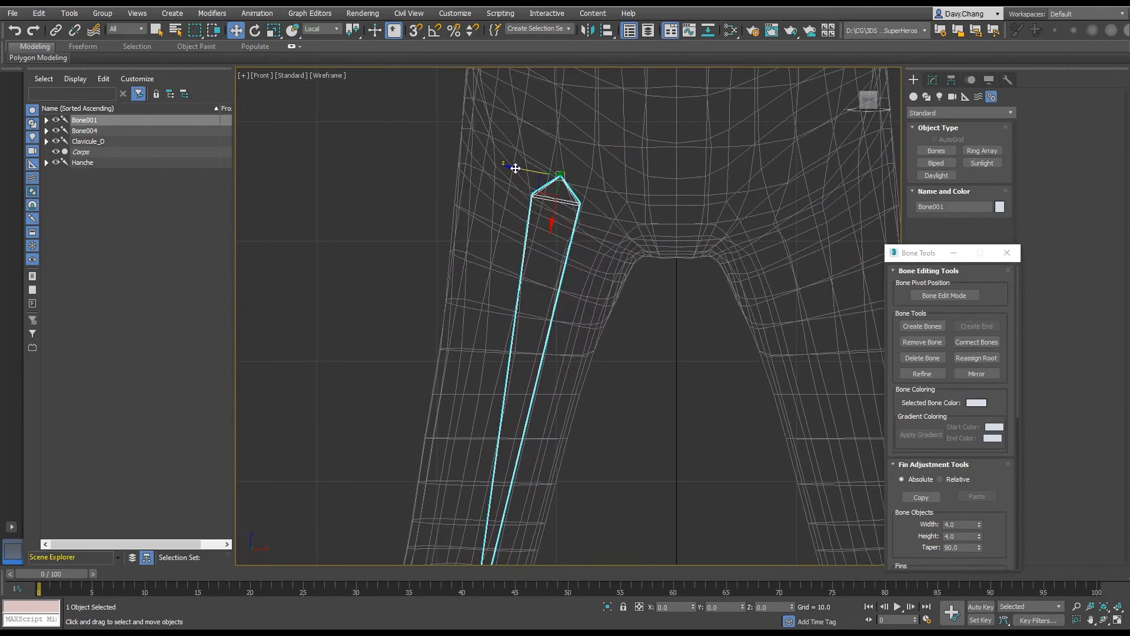
pyautogui.moveTo(515, 168); pyautogui.dragTo(508, 169)
pyautogui.scroll(-4, 592, 414)
pyautogui.moveTo(592, 413); pyautogui.dragTo(675, 214, button='middle')
pyautogui.scroll(4, 624, 224)
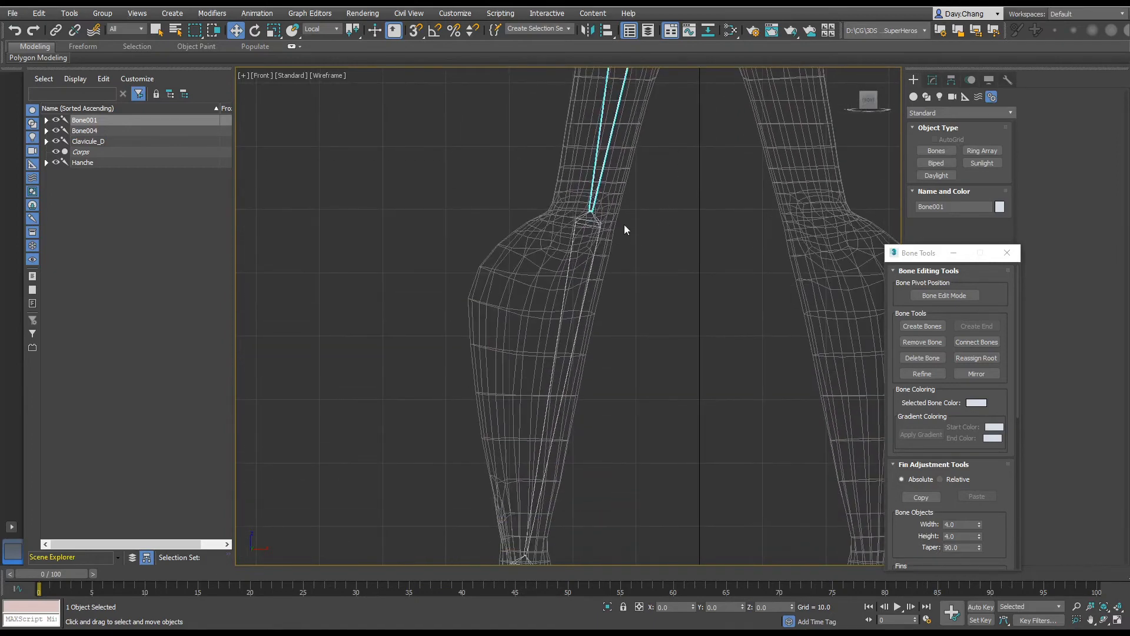
pyautogui.click(597, 219)
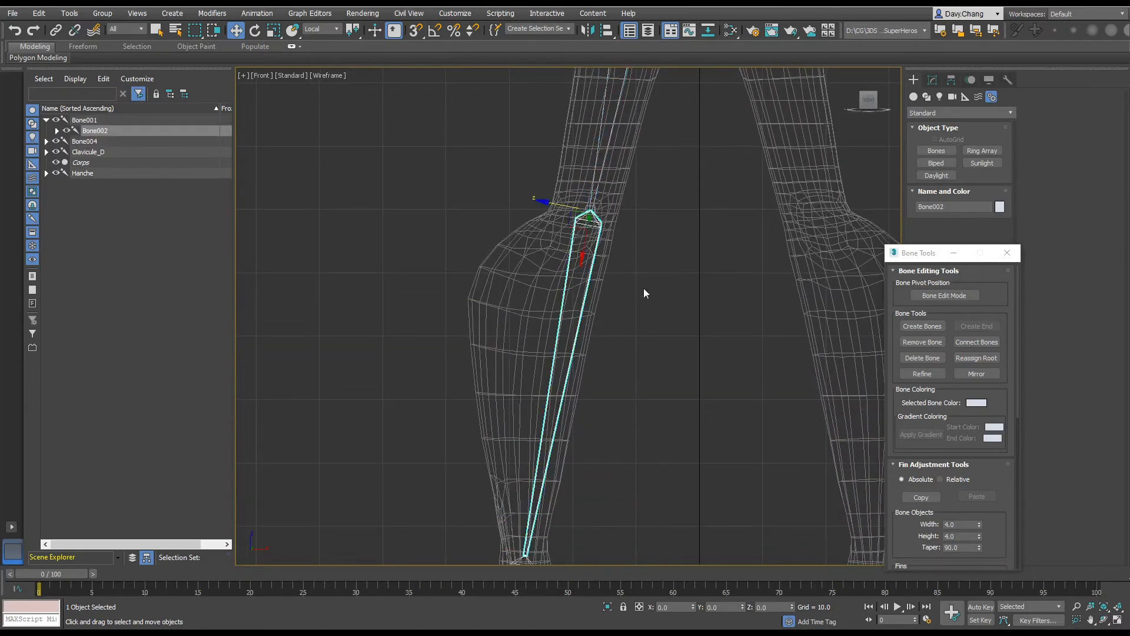
pyautogui.moveTo(633, 337); pyautogui.dragTo(671, 169, button='middle')
pyautogui.moveTo(635, 306); pyautogui.dragTo(636, 250, button='middle')
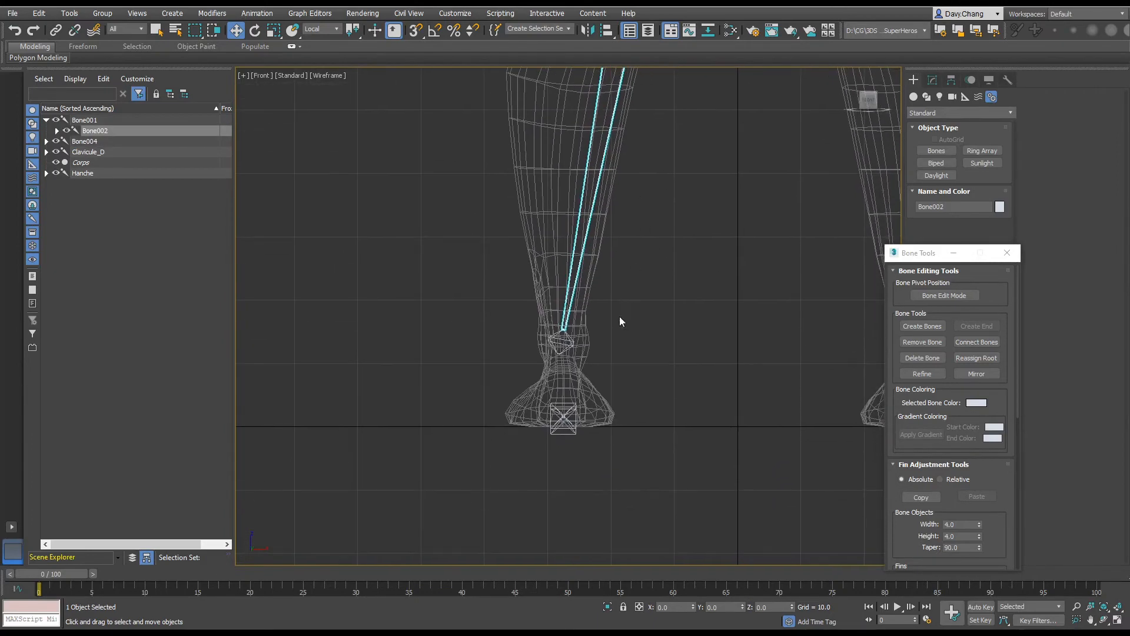
# Lengthen the shin bone in Bone Edit Mode by moving its ankle end bone down along local X in the Left view.
pyautogui.click(572, 342)
pyautogui.hotkey('alt', 'w')
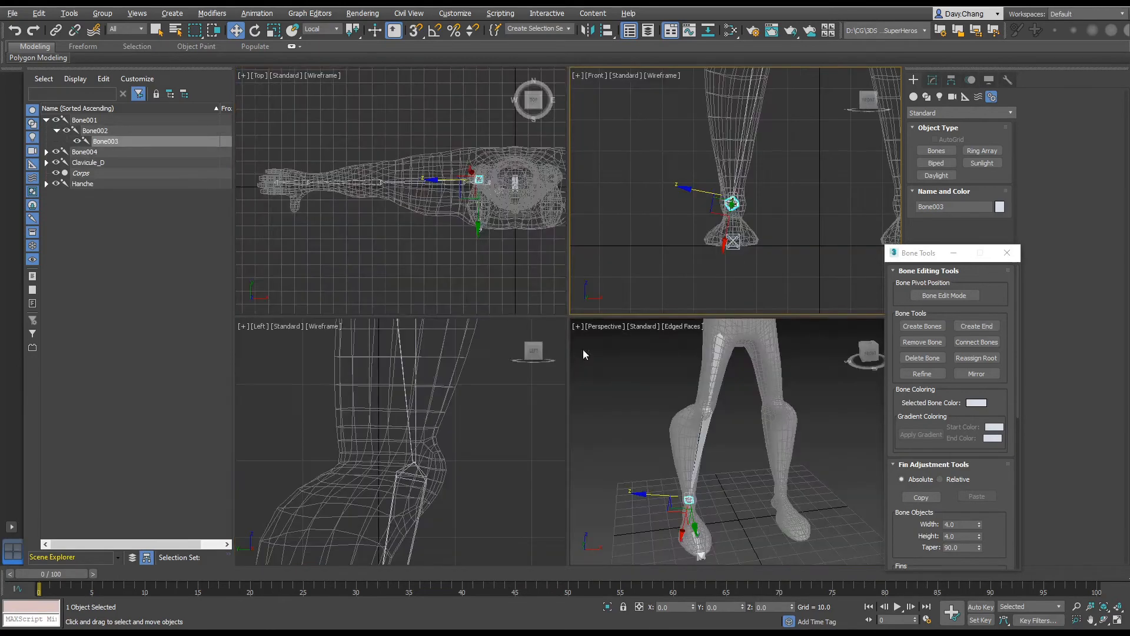
pyautogui.middleClick(465, 507)
pyautogui.hotkey('alt', 'w')
pyautogui.scroll(-6, 582, 406)
pyautogui.moveTo(589, 437); pyautogui.dragTo(625, 217, button='middle')
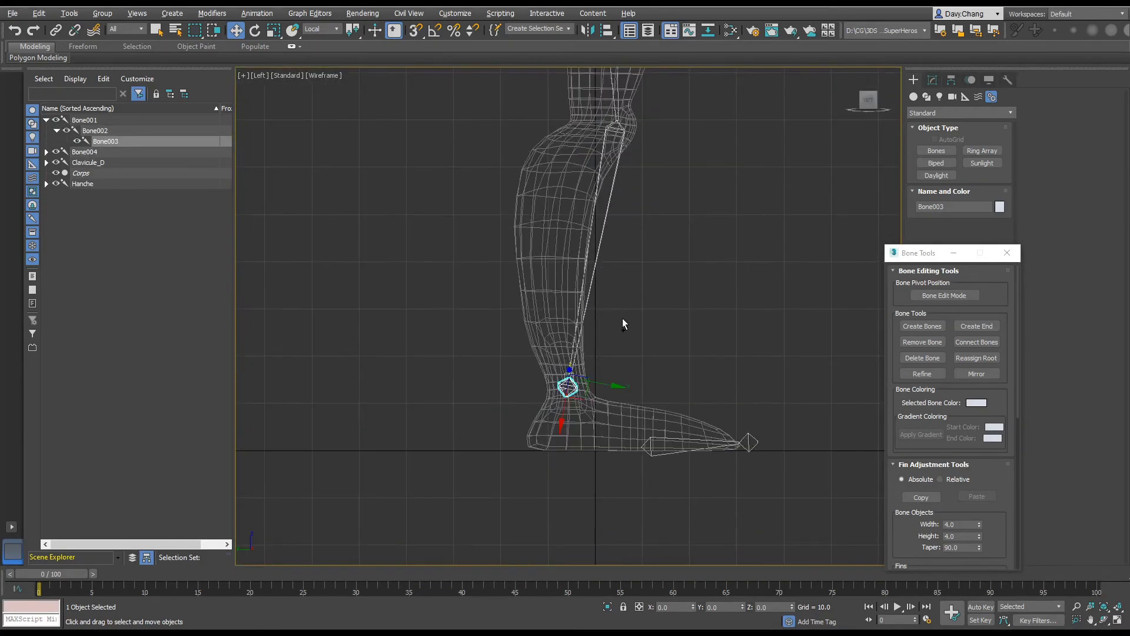
pyautogui.scroll(4, 622, 317)
pyautogui.moveTo(587, 373); pyautogui.dragTo(629, 267, button='middle')
pyautogui.scroll(2, 630, 295)
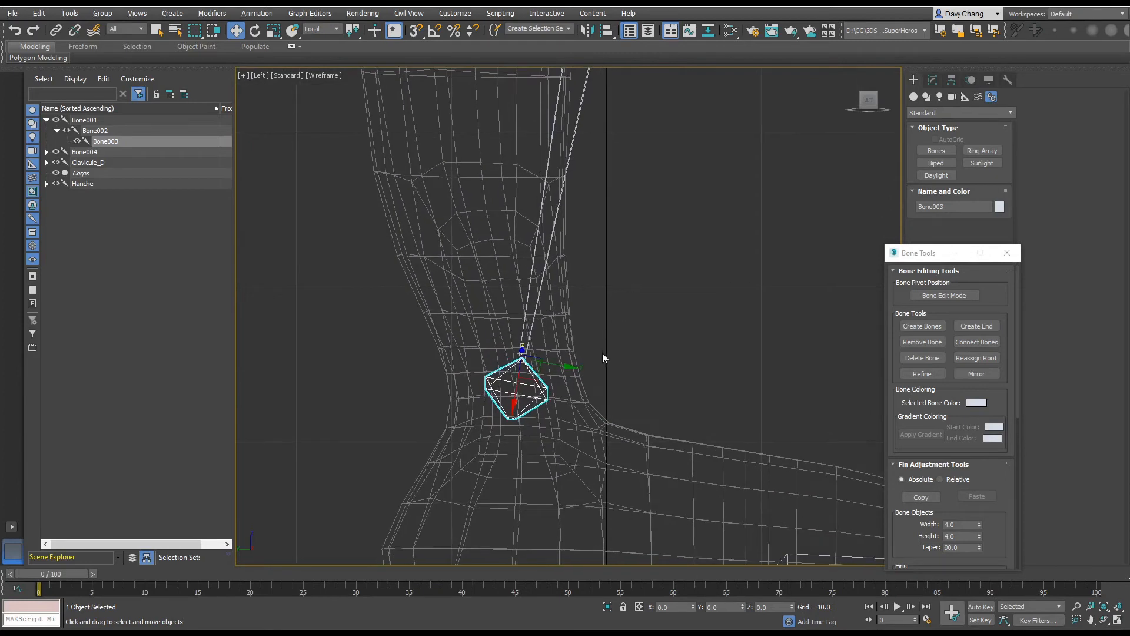
pyautogui.moveTo(603, 357); pyautogui.dragTo(640, 290, button='middle')
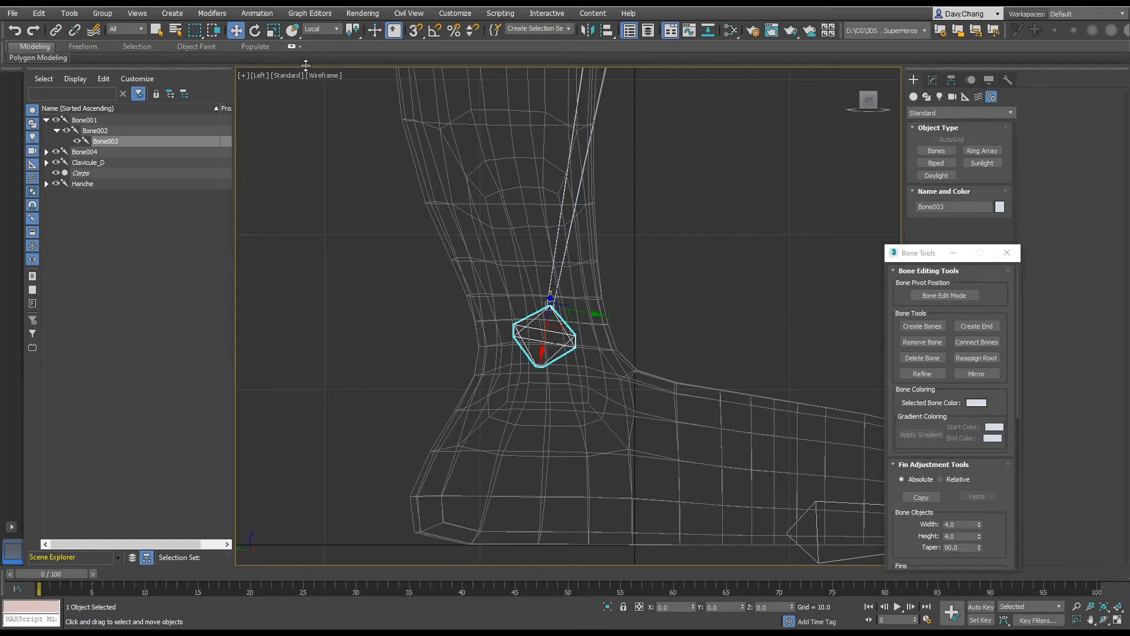
pyautogui.click(337, 30)
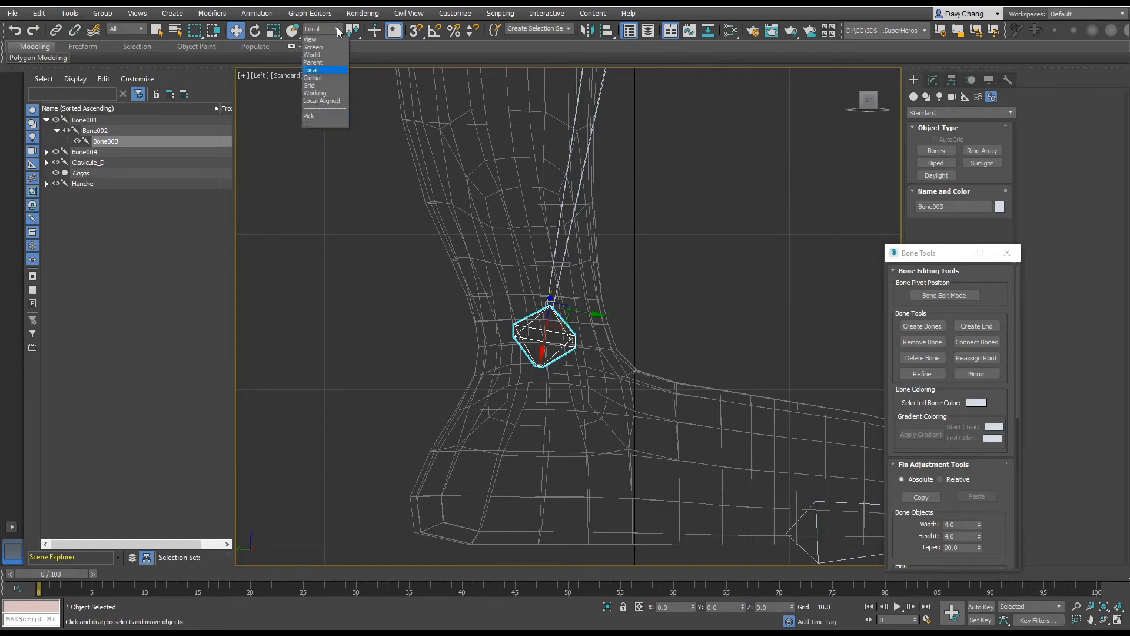
pyautogui.click(542, 352)
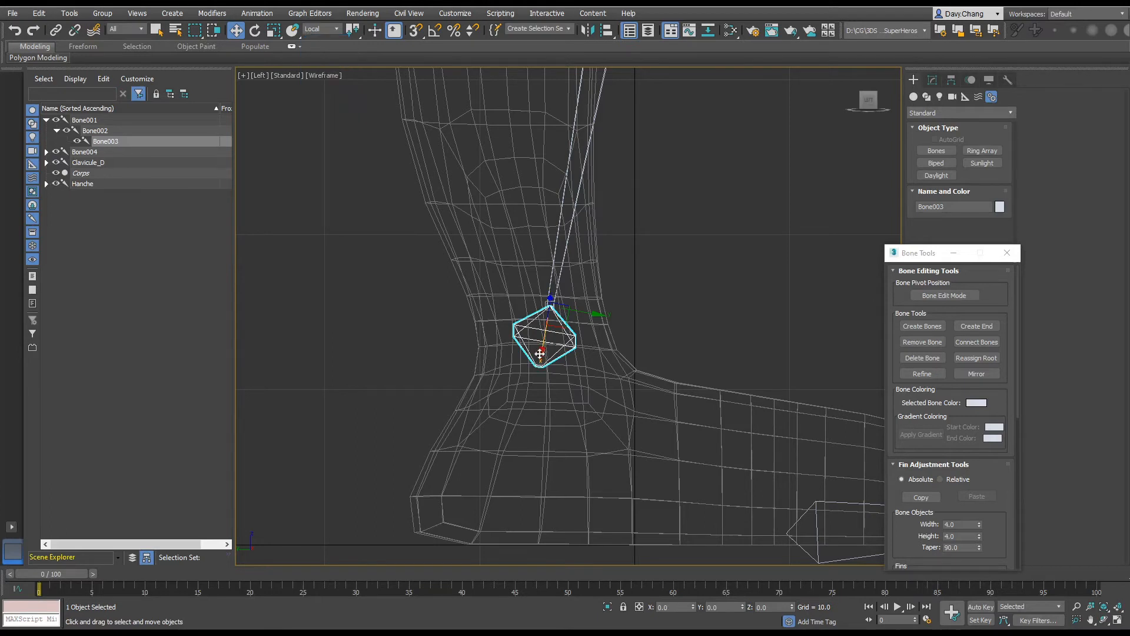
pyautogui.click(944, 298)
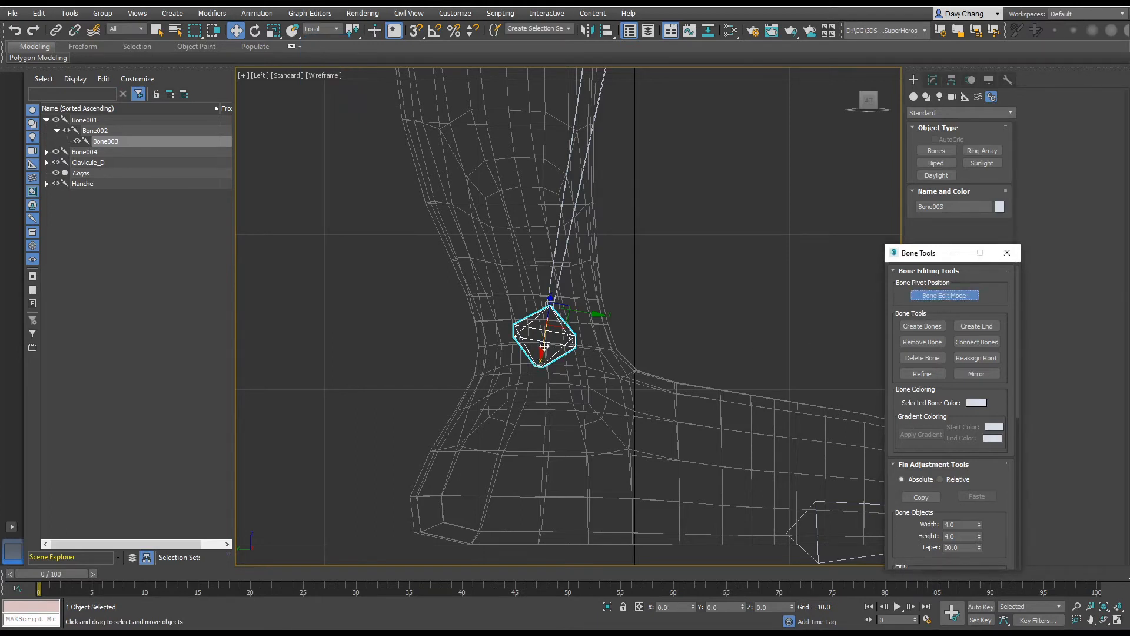
pyautogui.moveTo(544, 350); pyautogui.dragTo(542, 384)
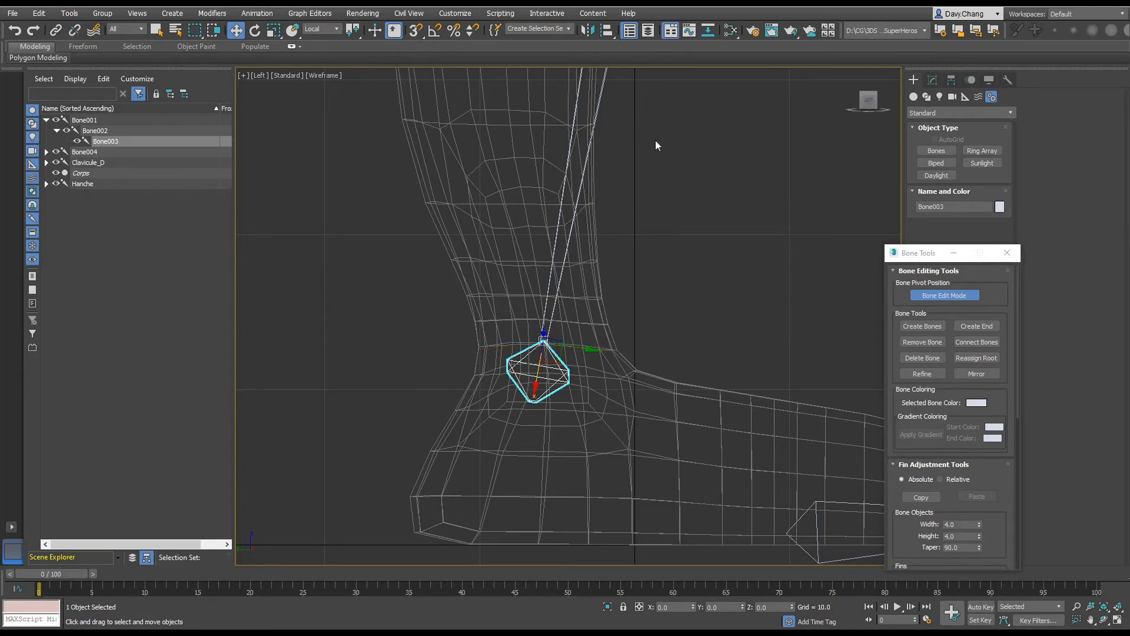
# Examine how the knee joint and the whole leg chain sit inside the right leg in the Left and Front views.
pyautogui.moveTo(655, 100); pyautogui.dragTo(587, 397, button='middle')
pyautogui.moveTo(608, 150)
pyautogui.mouseDown(button='middle')
pyautogui.moveTo(586, 470)
pyautogui.moveTo(589, 455)
pyautogui.mouseUp(button='middle')
pyautogui.moveTo(625, 200); pyautogui.dragTo(602, 416, button='middle')
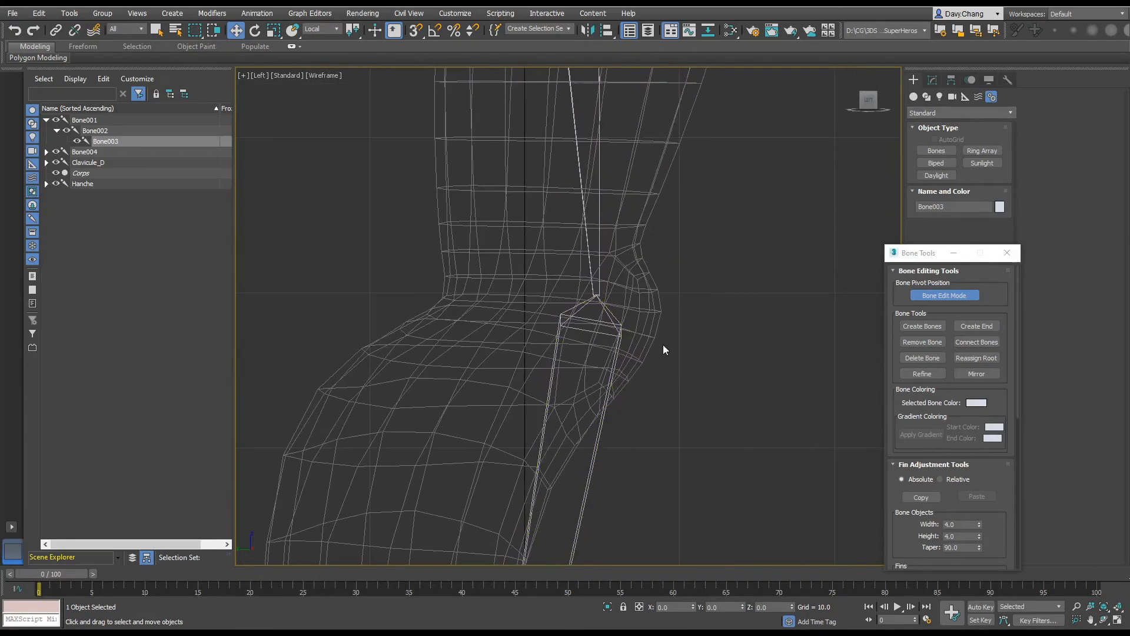
pyautogui.moveTo(667, 321); pyautogui.dragTo(651, 325, button='middle')
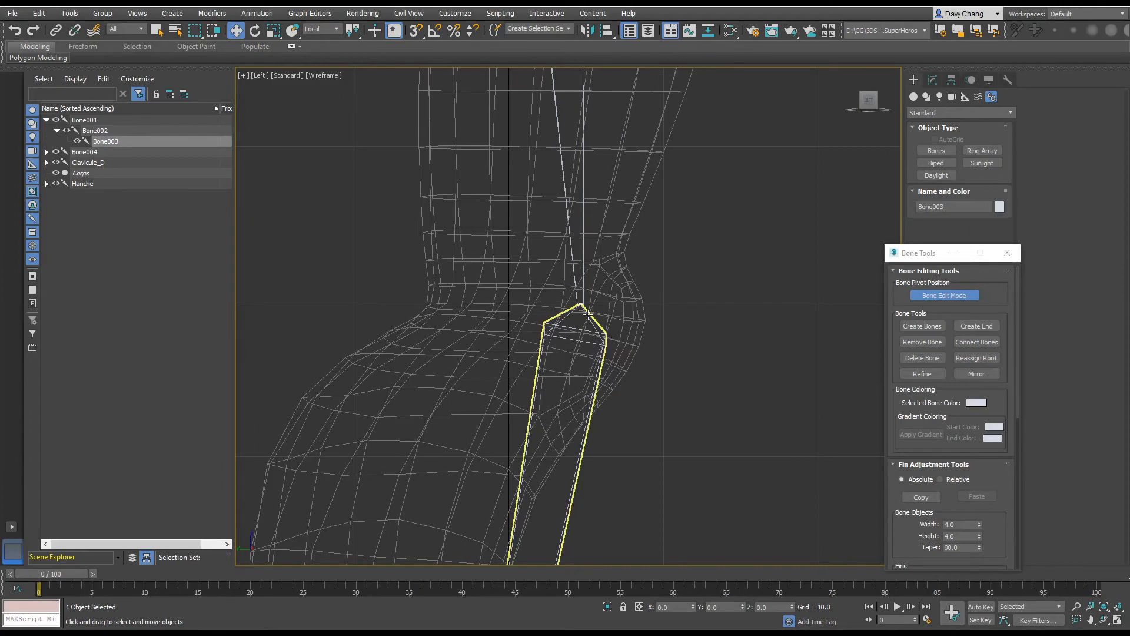
pyautogui.hotkey('alt', 'w')
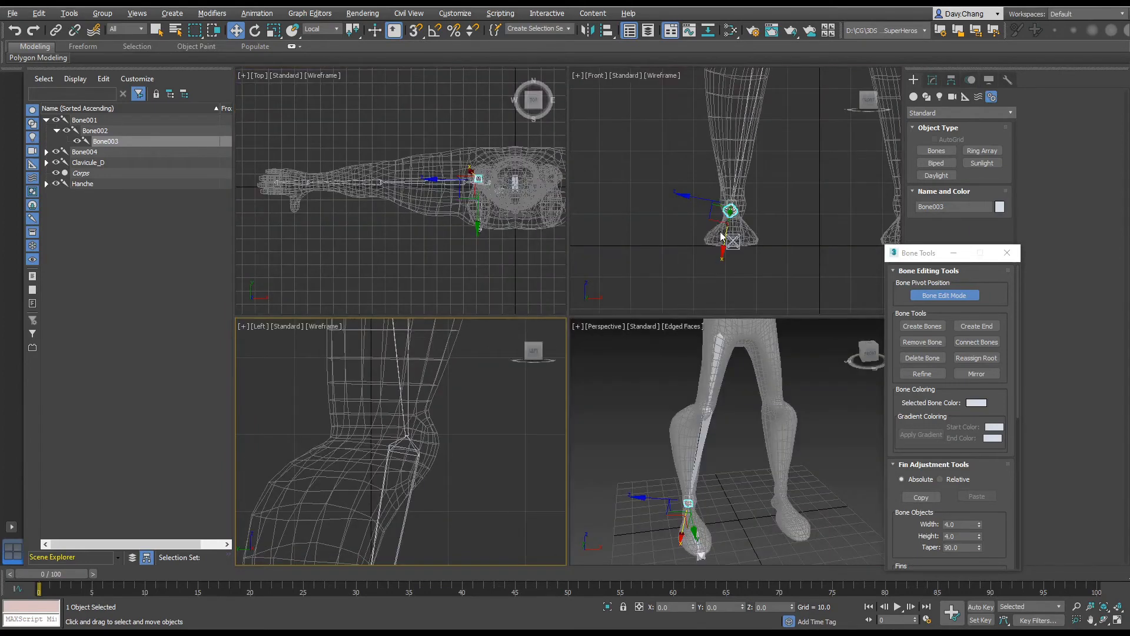
pyautogui.middleClick(742, 156)
pyautogui.hotkey('alt', 'w')
pyautogui.moveTo(684, 256); pyautogui.dragTo(616, 514, button='middle')
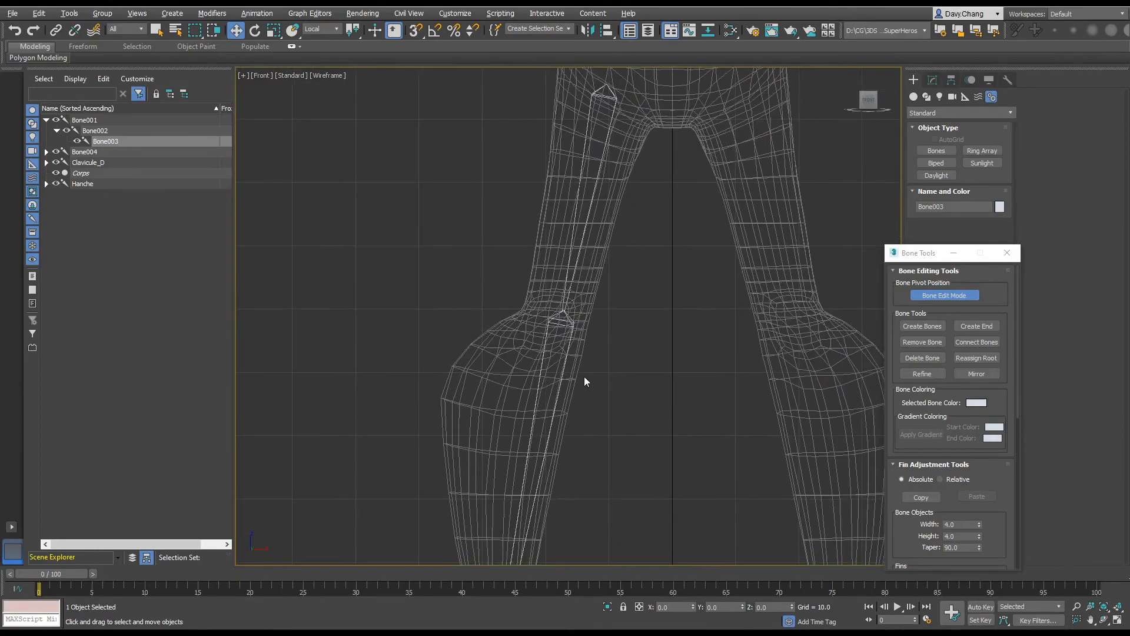
pyautogui.moveTo(590, 340); pyautogui.dragTo(591, 341, button='middle')
pyautogui.scroll(5, 576, 326)
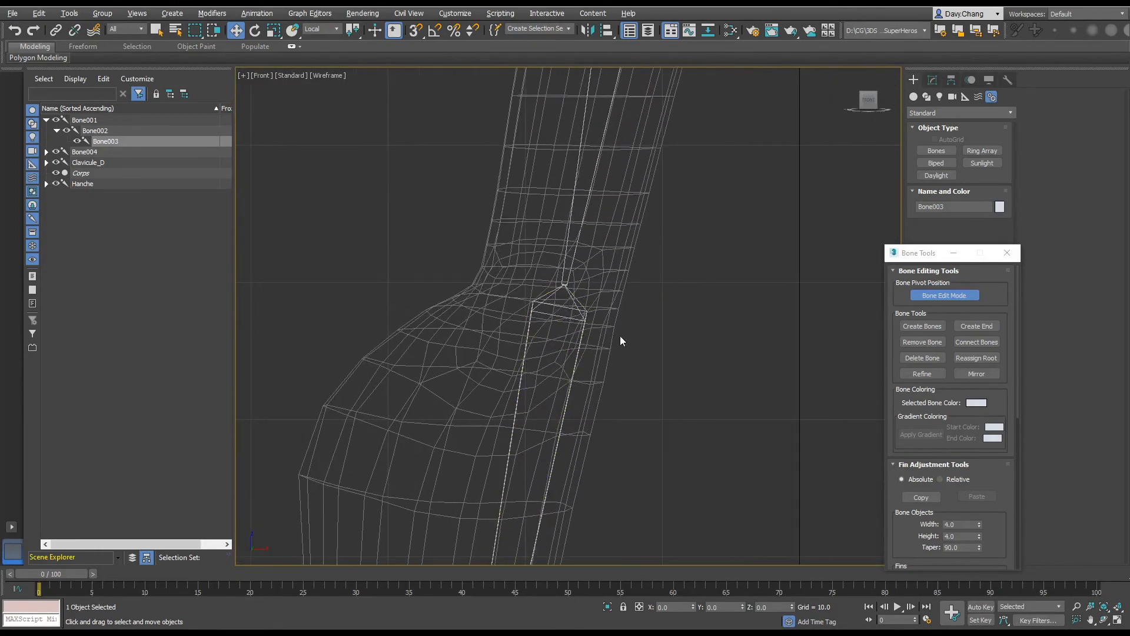
pyautogui.scroll(-4, 623, 323)
pyautogui.scroll(4, 623, 324)
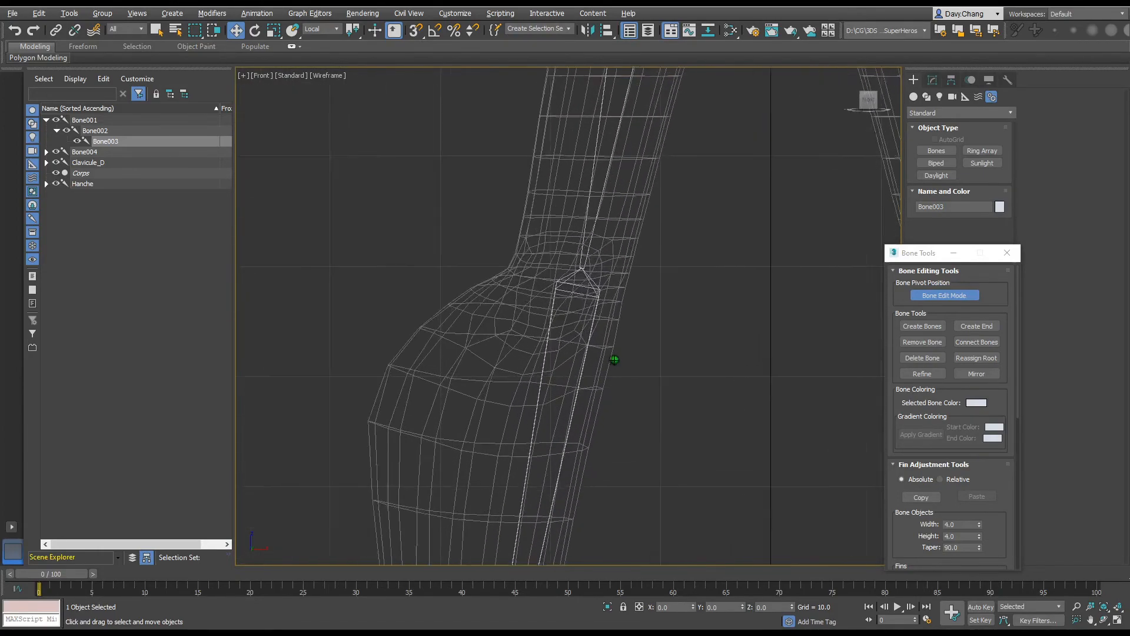
pyautogui.scroll(-6, 622, 327)
pyautogui.scroll(-2, 643, 315)
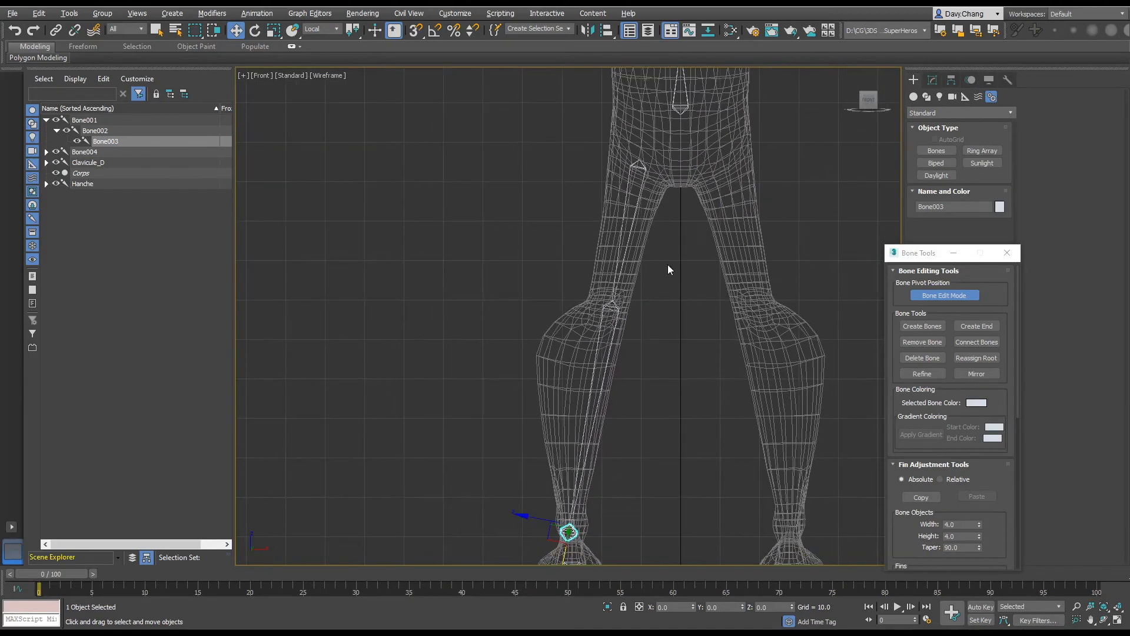
pyautogui.moveTo(667, 263); pyautogui.dragTo(610, 202, button='middle')
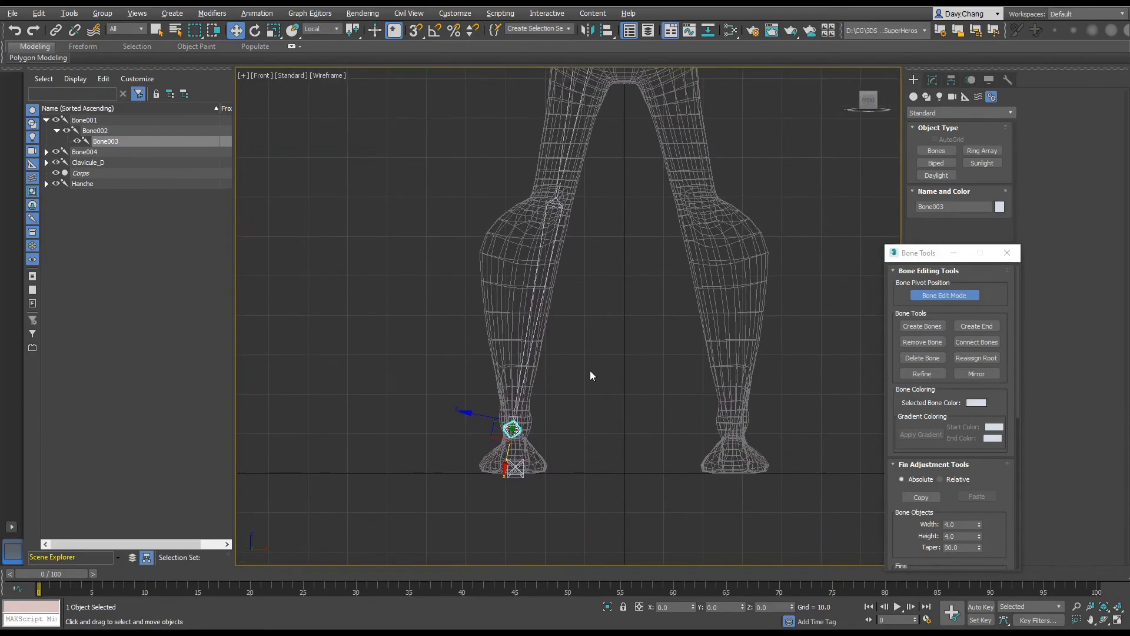
# Try to nudge the toe bone along its local Z axis in the Perspective view while Bone Edit Mode is active.
pyautogui.hotkey('alt', 'w')
pyautogui.hotkey('alt', 'w')
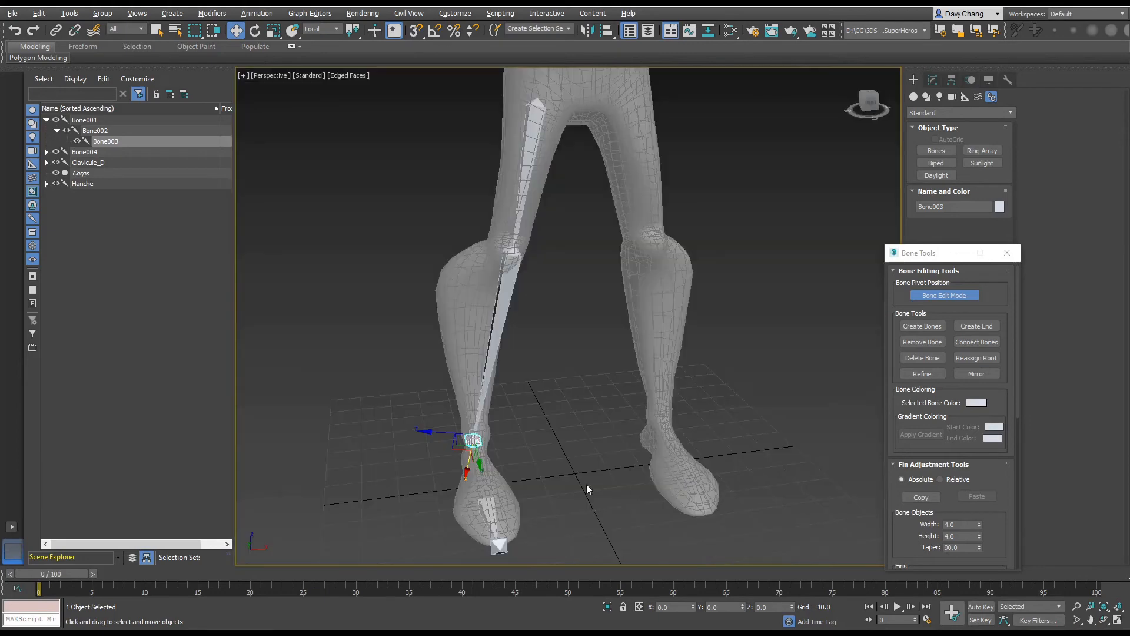
pyautogui.scroll(6, 586, 484)
pyautogui.scroll(4, 575, 357)
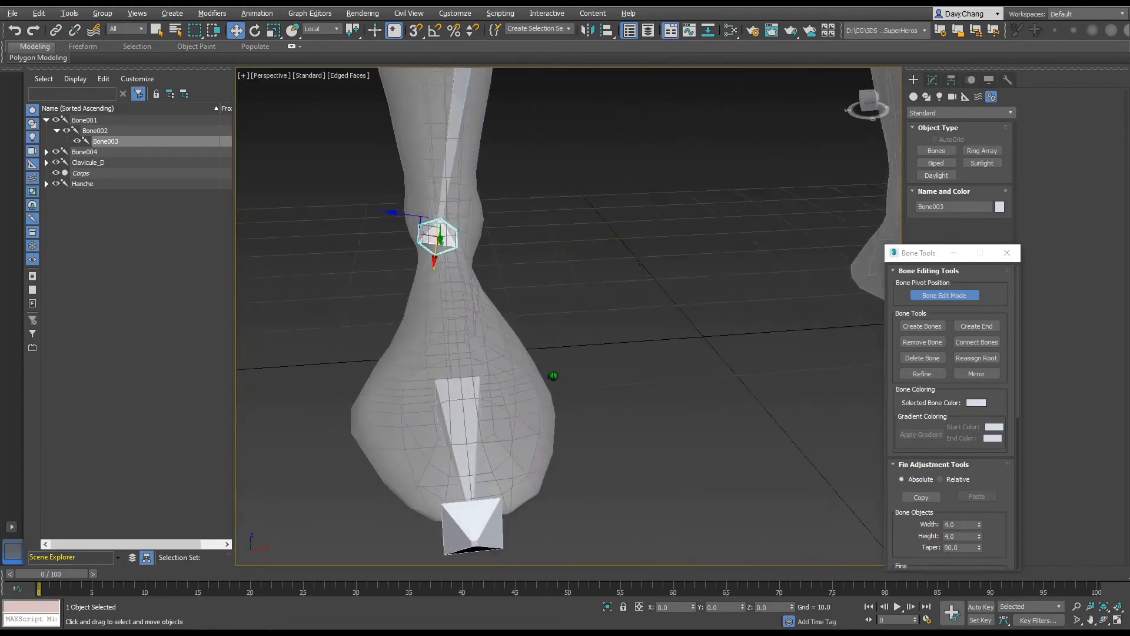
pyautogui.click(492, 424)
pyautogui.keyDown('alt'); pyautogui.moveTo(585, 337); pyautogui.dragTo(621, 346, button='middle'); pyautogui.keyUp('alt')
pyautogui.click(619, 347)
pyautogui.moveTo(621, 346); pyautogui.dragTo(591, 348, button='middle')
pyautogui.click(555, 352)
pyautogui.moveTo(591, 348); pyautogui.dragTo(621, 334, button='middle')
pyautogui.moveTo(625, 327); pyautogui.dragTo(625, 327, button='middle')
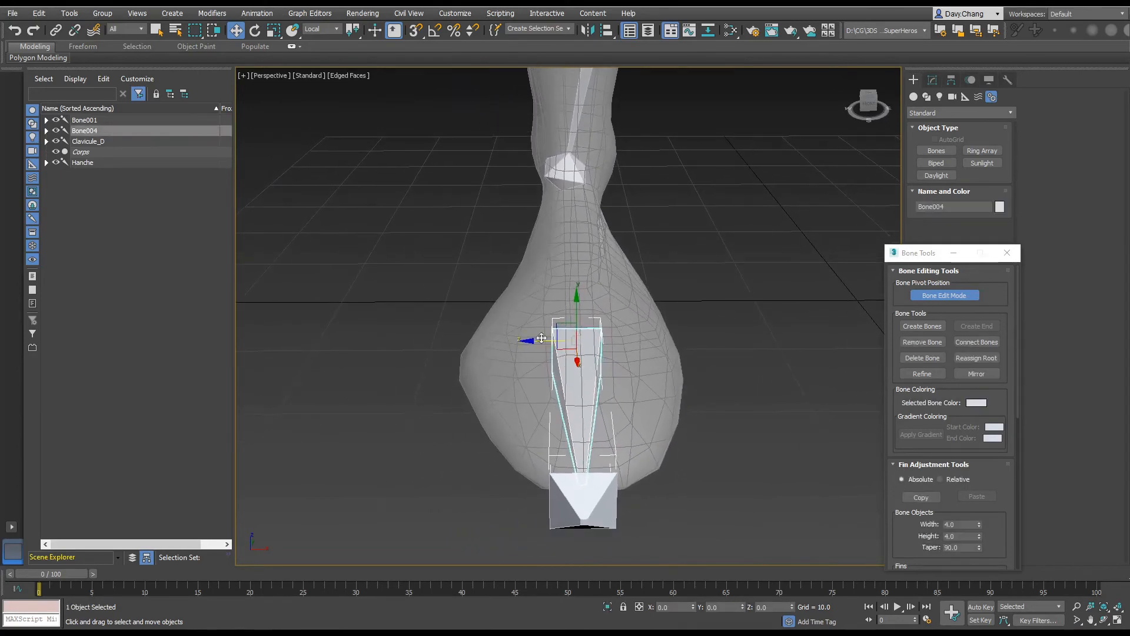
pyautogui.moveTo(532, 343); pyautogui.dragTo(531, 342)
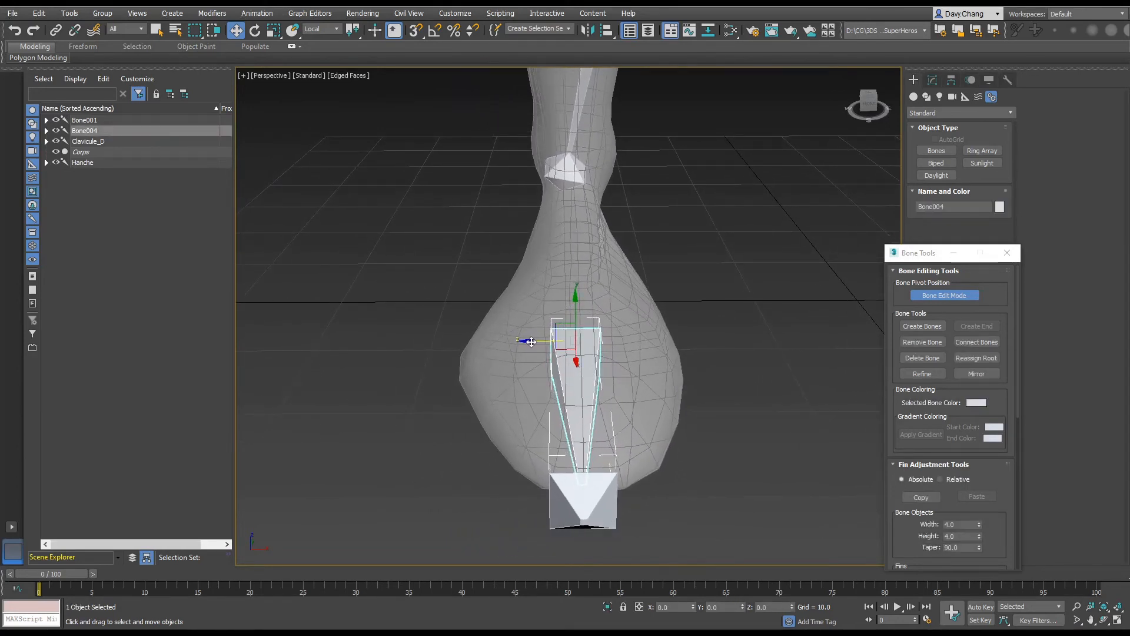
# Leave Bone Edit Mode and shift the toe bone together with its end bone slightly outward along its local Z axis.
pyautogui.click(934, 295)
pyautogui.click(528, 343)
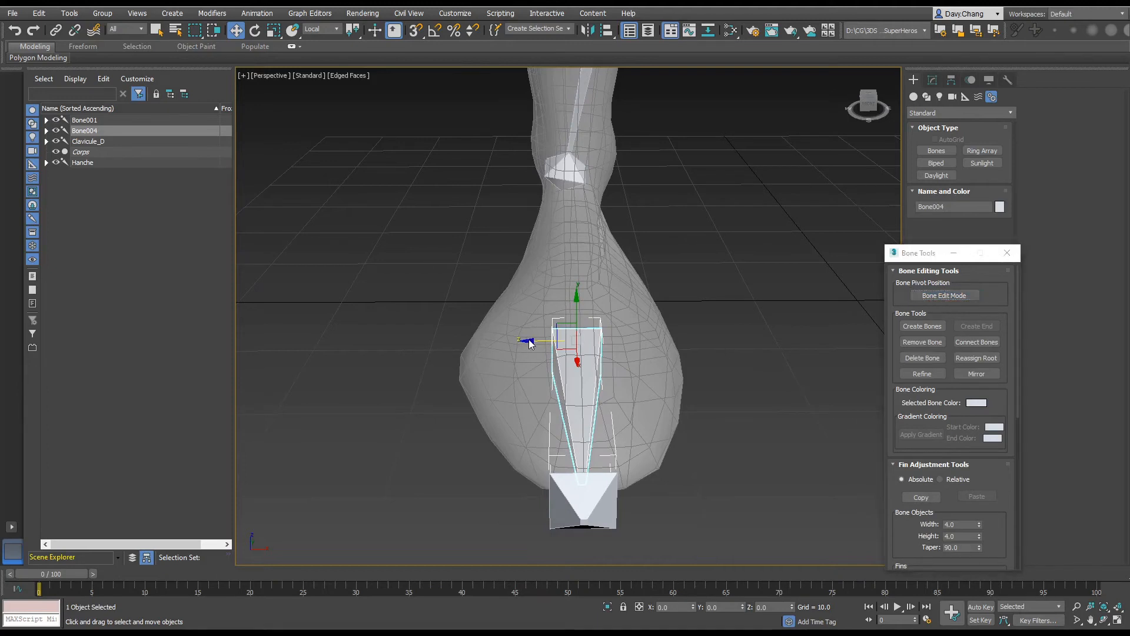
pyautogui.click(563, 339)
pyautogui.moveTo(532, 341); pyautogui.dragTo(530, 341)
pyautogui.click(591, 508)
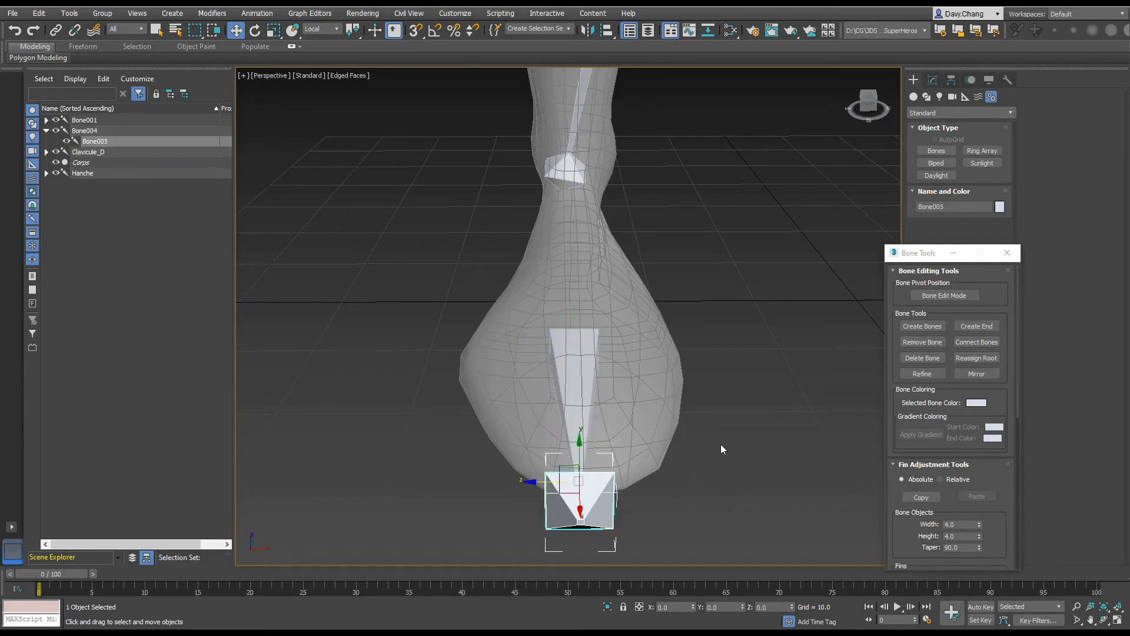
pyautogui.keyDown('ctrl'); pyautogui.click(592, 353); pyautogui.keyUp('ctrl')
pyautogui.click(695, 389)
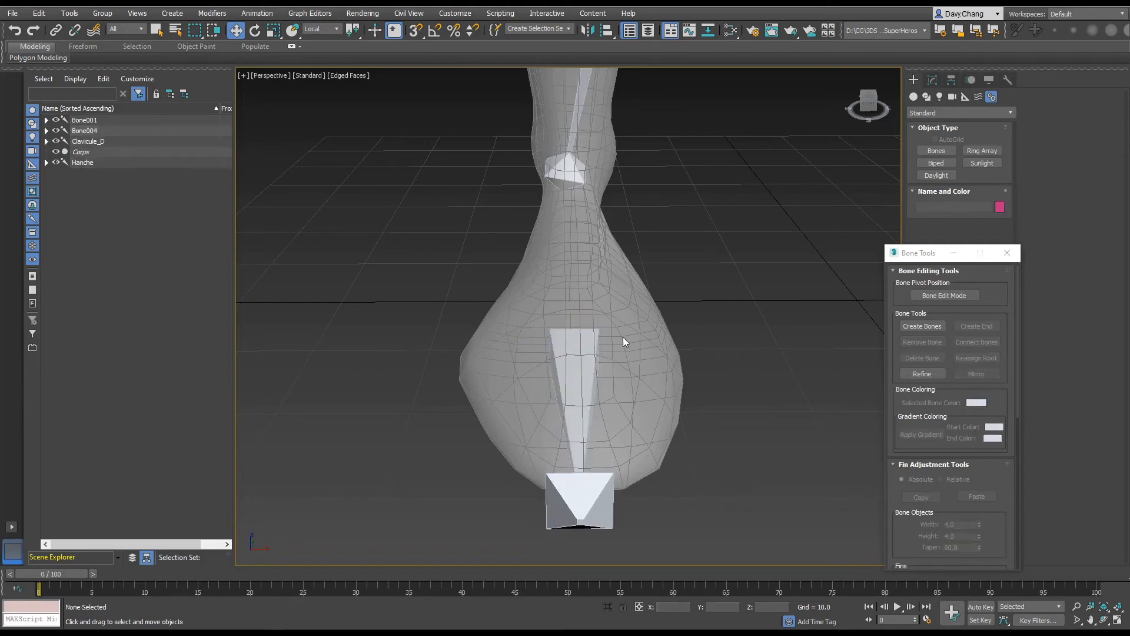
pyautogui.click(593, 337)
pyautogui.keyDown('alt'); pyautogui.moveTo(650, 335); pyautogui.dragTo(638, 301, button='middle'); pyautogui.keyUp('alt')
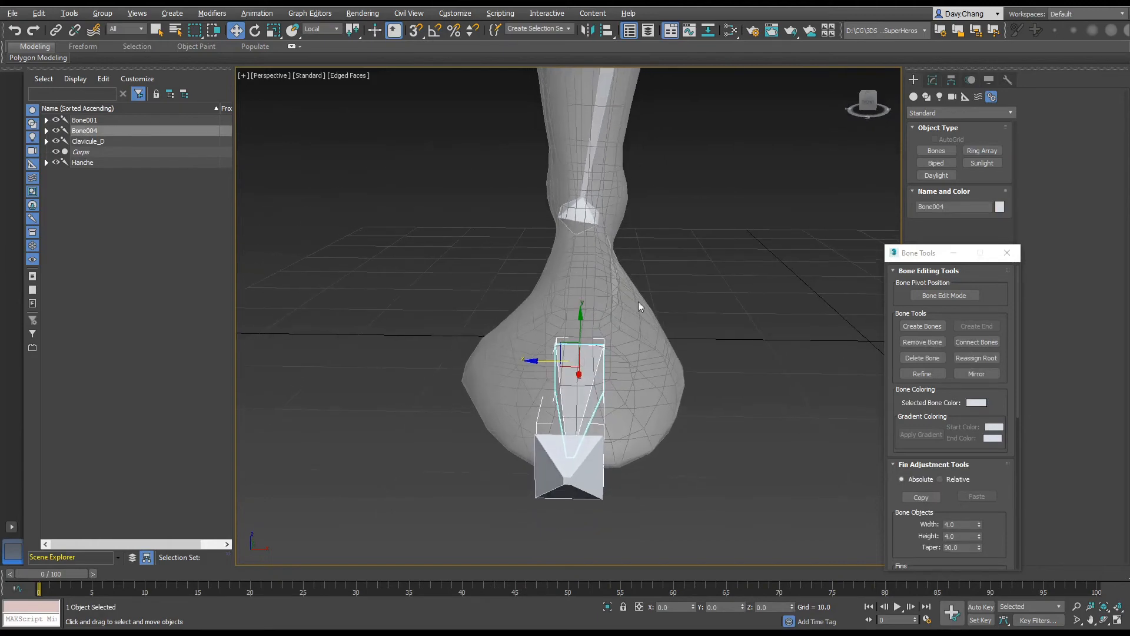
# Examine the ankle end bone up close and the fit of the whole leg chain in the Perspective view.
pyautogui.click(582, 217)
pyautogui.keyDown('alt'); pyautogui.moveTo(591, 256); pyautogui.dragTo(574, 369, button='middle'); pyautogui.keyUp('alt')
pyautogui.scroll(-2, 596, 259)
pyautogui.scroll(6, 581, 338)
pyautogui.scroll(-2, 583, 331)
pyautogui.scroll(-5, 586, 338)
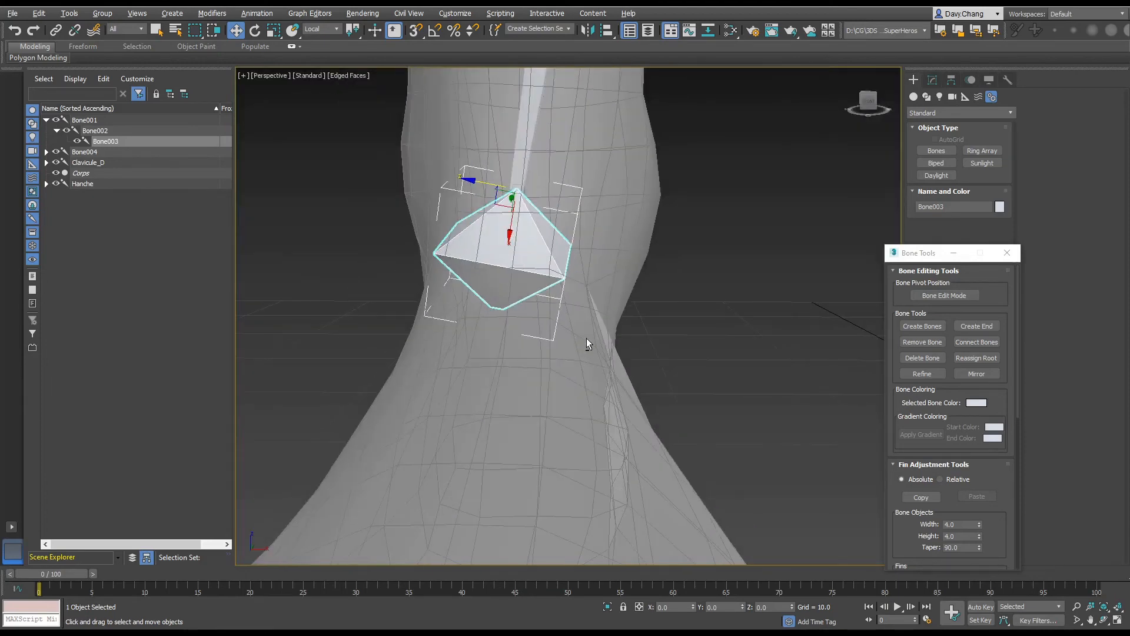
pyautogui.scroll(-2, 584, 323)
pyautogui.moveTo(575, 379); pyautogui.dragTo(548, 492, button='middle')
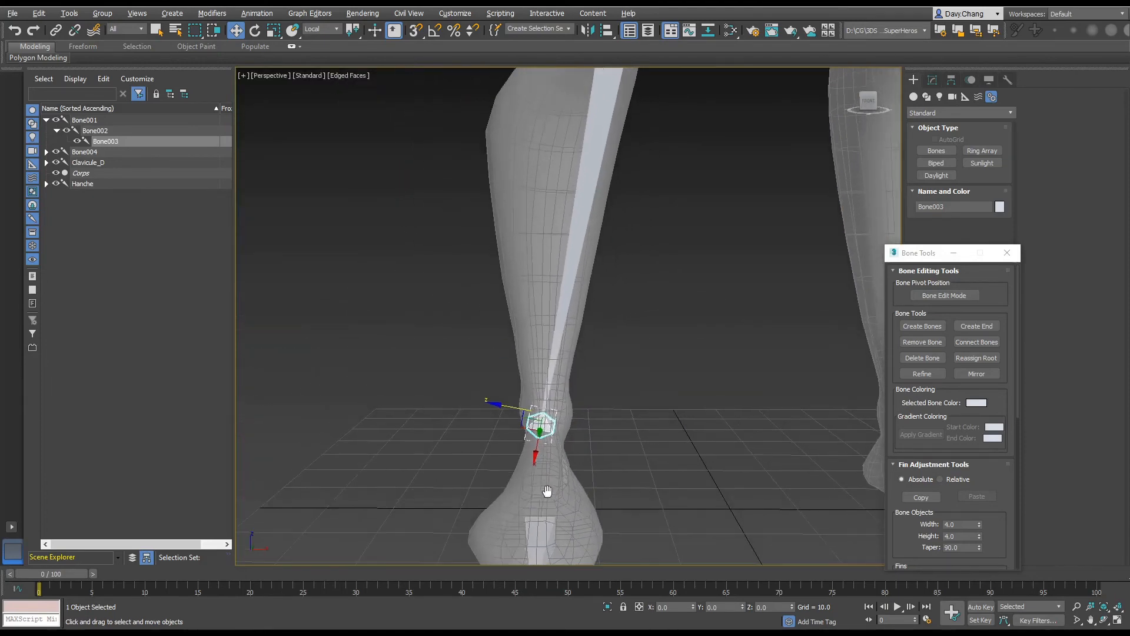
pyautogui.scroll(-3, 599, 332)
pyautogui.moveTo(610, 320); pyautogui.dragTo(608, 364, button='middle')
pyautogui.scroll(-2, 608, 364)
pyautogui.scroll(-1, 612, 353)
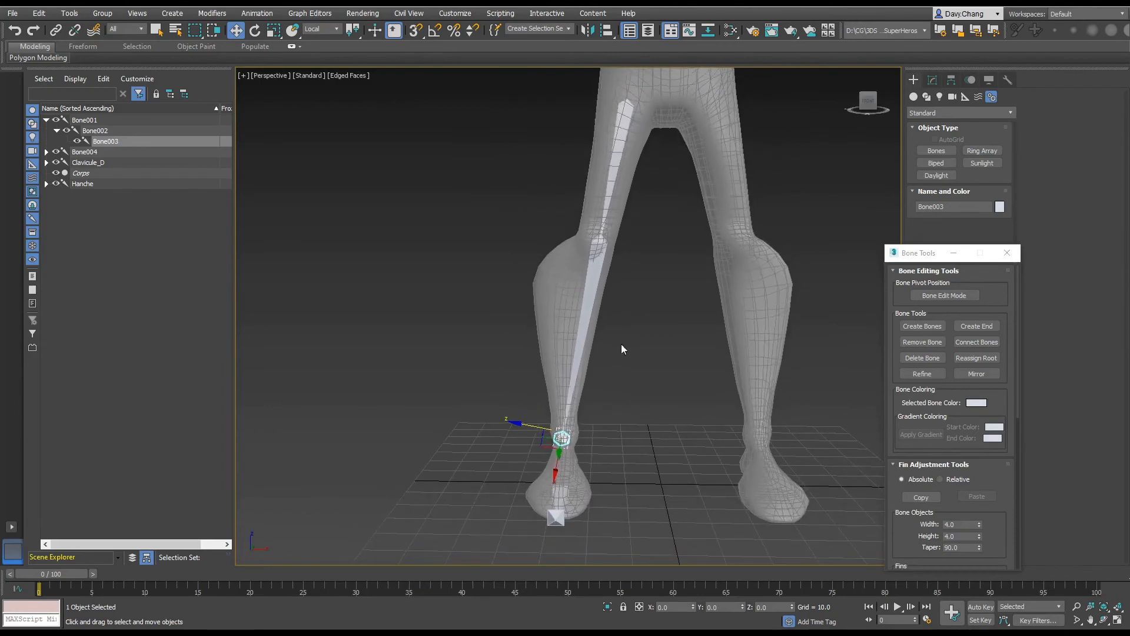
# Rotate the thigh bone about -0.8 degrees around Y to realign the leg chain inside the right leg.
pyautogui.click(624, 170)
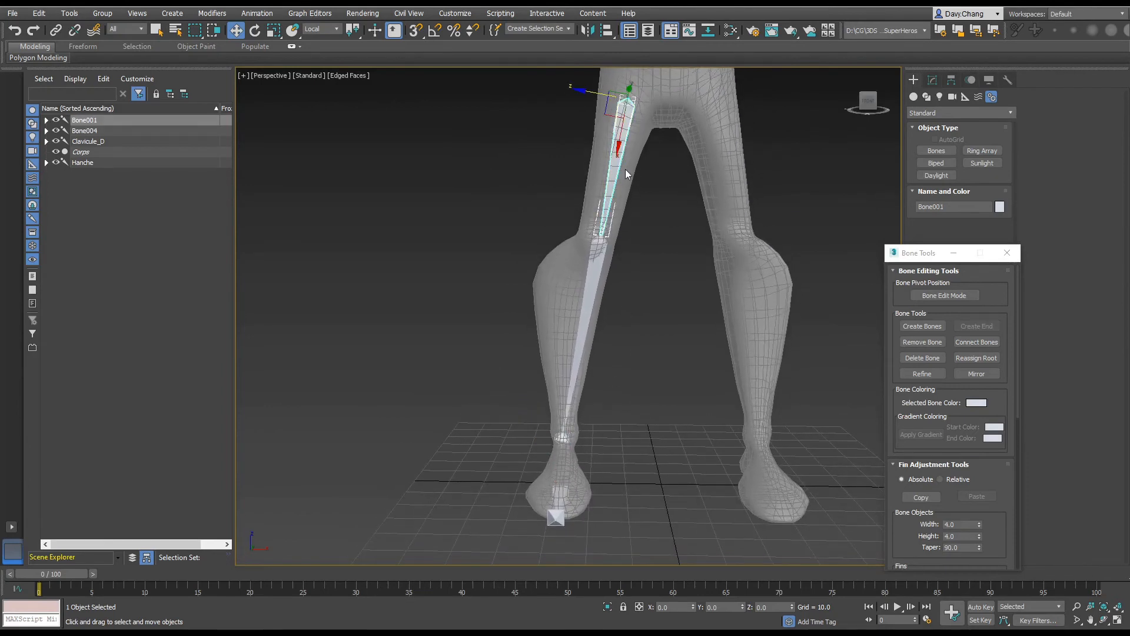
pyautogui.press('e')
pyautogui.moveTo(592, 126); pyautogui.dragTo(591, 127)
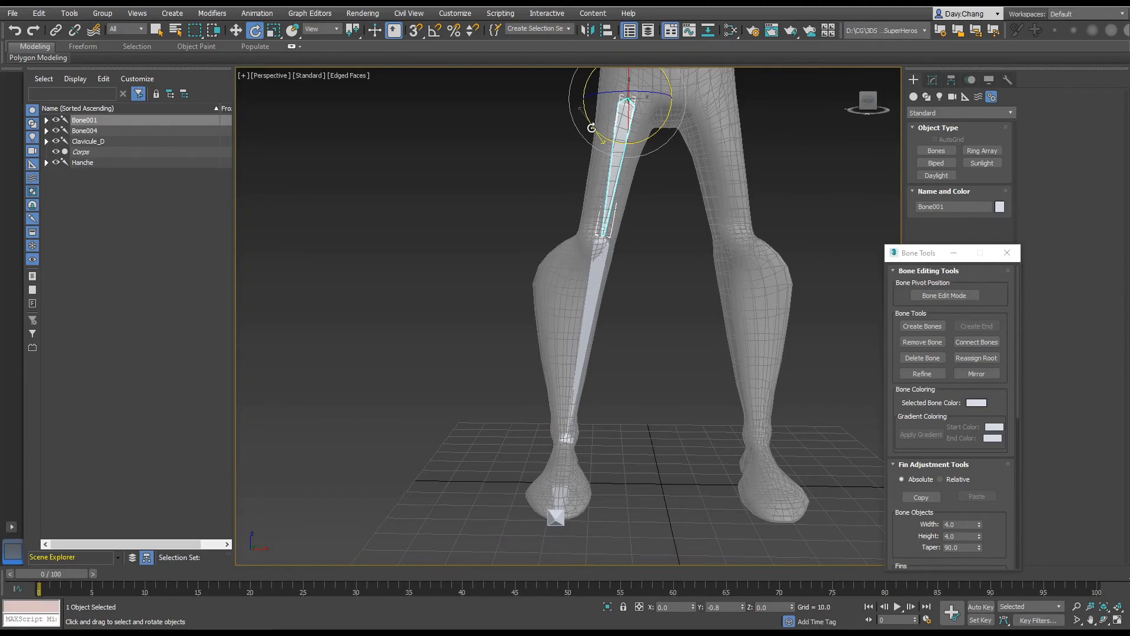
pyautogui.rightClick(614, 372)
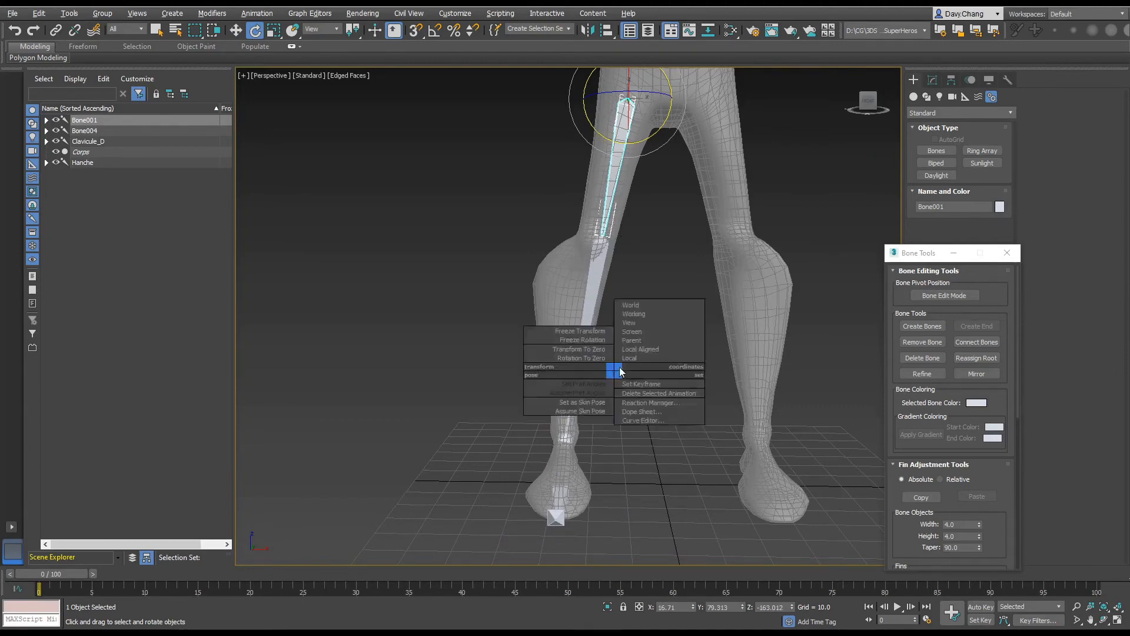
# Connect the ankle end bone to the toe bone with Connect Bones to form the foot bone.
pyautogui.keyDown('alt'); pyautogui.moveTo(599, 419); pyautogui.dragTo(602, 430, button='middle'); pyautogui.keyUp('alt')
pyautogui.scroll(4, 601, 430)
pyautogui.moveTo(625, 330); pyautogui.dragTo(676, 117, button='middle')
pyautogui.scroll(2, 620, 438)
pyautogui.moveTo(621, 438); pyautogui.dragTo(599, 362, button='middle')
pyautogui.click(582, 239)
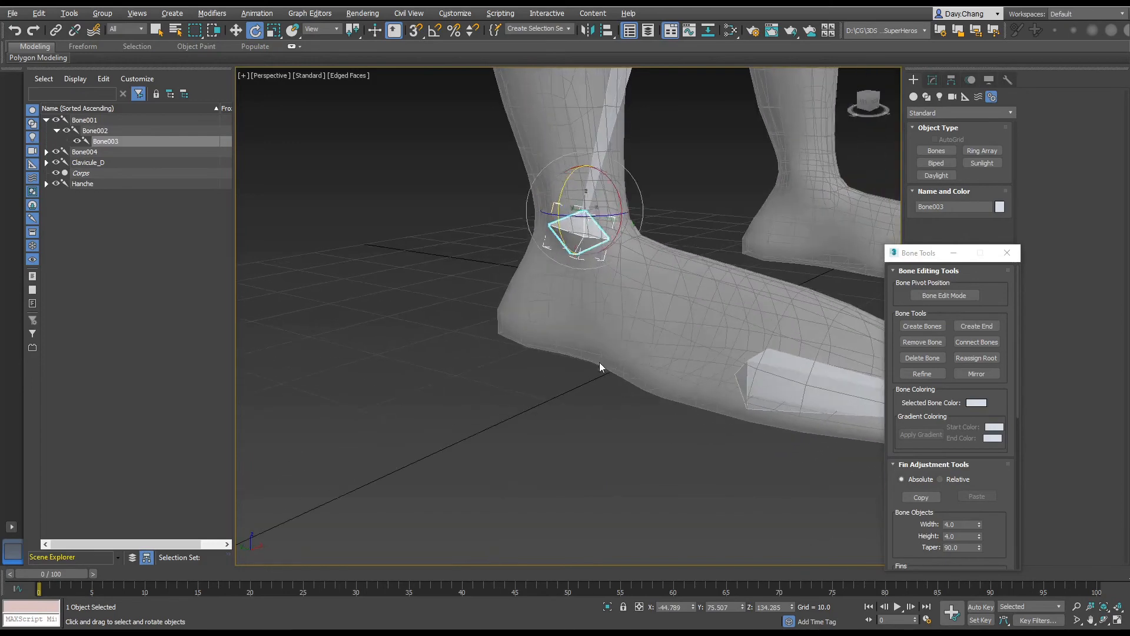
pyautogui.press('w')
pyautogui.moveTo(676, 341); pyautogui.dragTo(590, 404, button='middle')
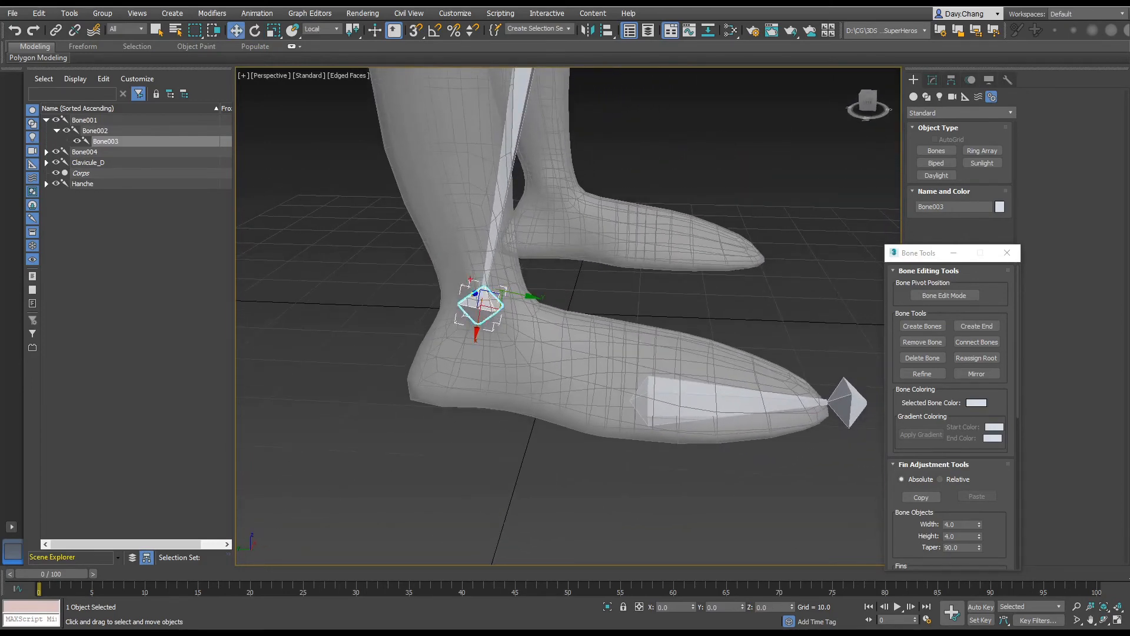
pyautogui.moveTo(459, 277)
pyautogui.mouseDown()
pyautogui.moveTo(527, 314)
pyautogui.moveTo(471, 270)
pyautogui.mouseUp()
pyautogui.moveTo(506, 317)
pyautogui.mouseDown()
pyautogui.moveTo(622, 380)
pyautogui.moveTo(624, 439)
pyautogui.moveTo(650, 350)
pyautogui.mouseUp()
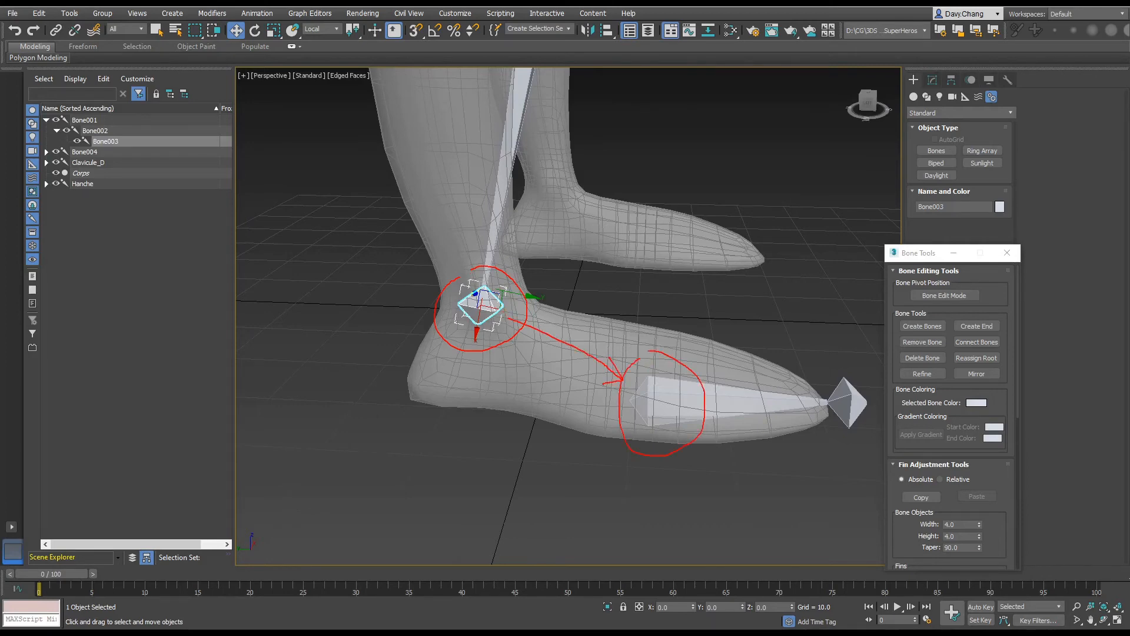
pyautogui.press('Escape')
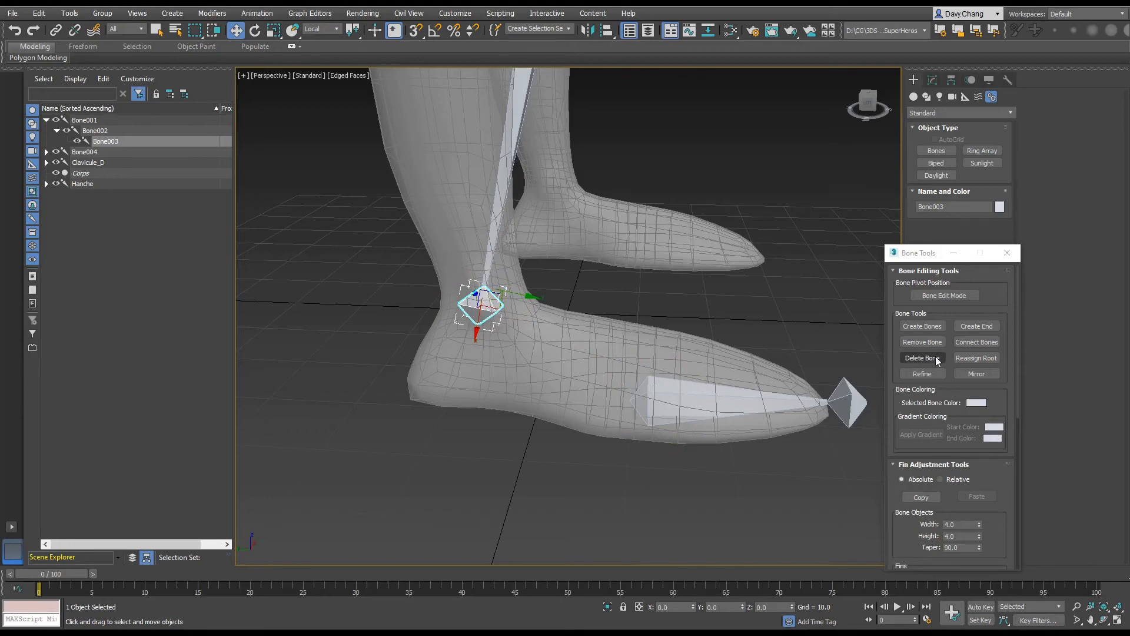
pyautogui.click(973, 342)
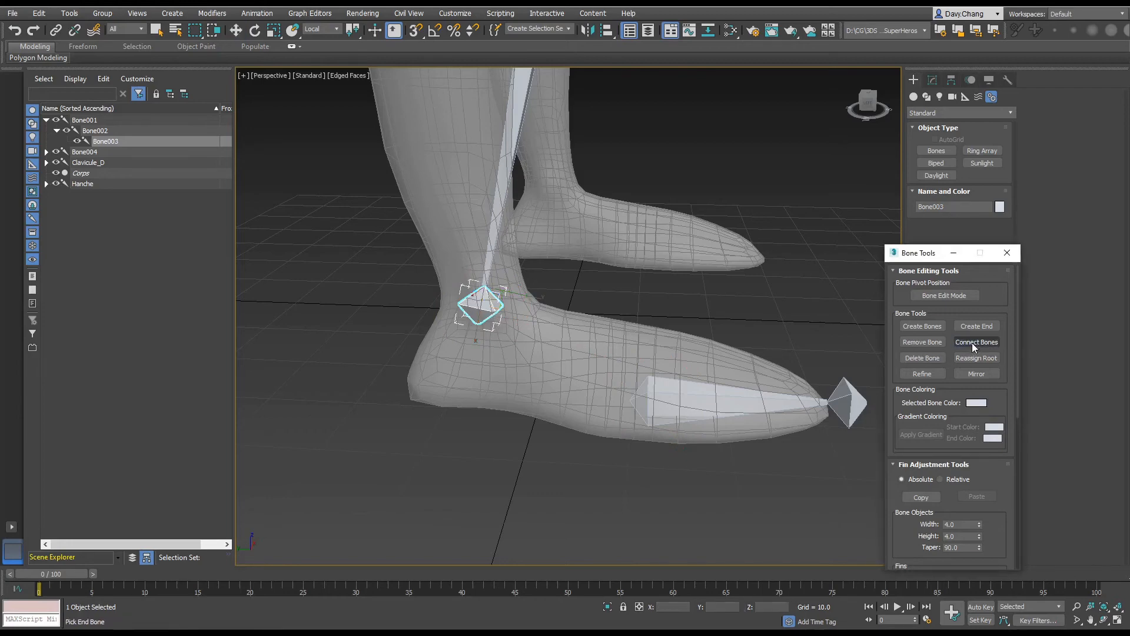
pyautogui.click(644, 393)
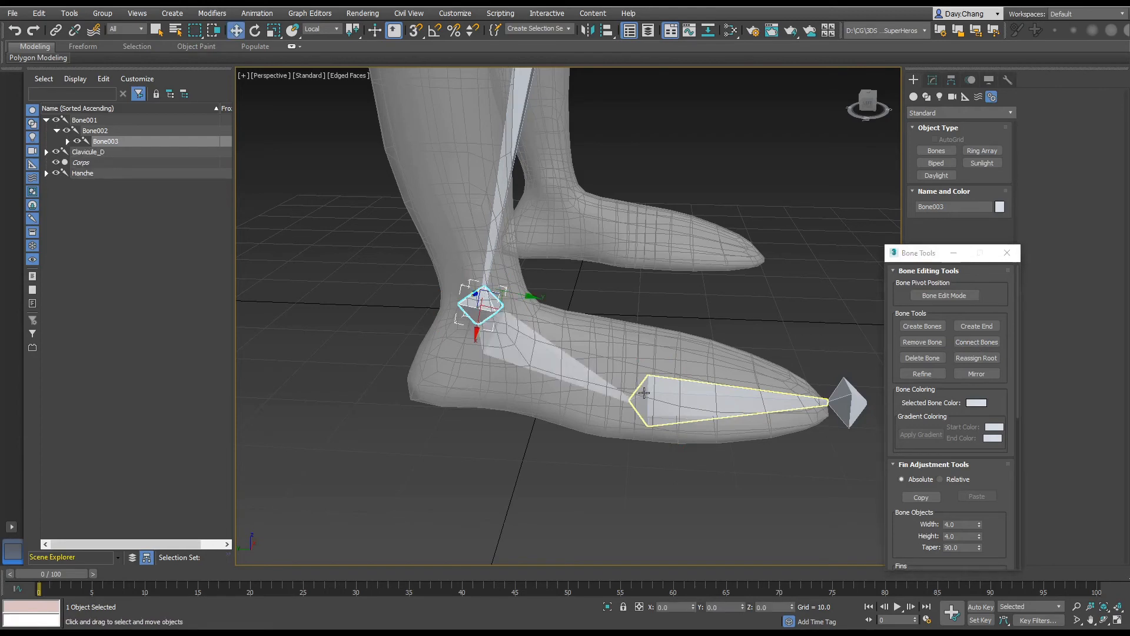
# Remove the small ankle end bone with Remove Bone so the foot bone attaches directly to the shin bone.
pyautogui.click(501, 322)
pyautogui.click(665, 396)
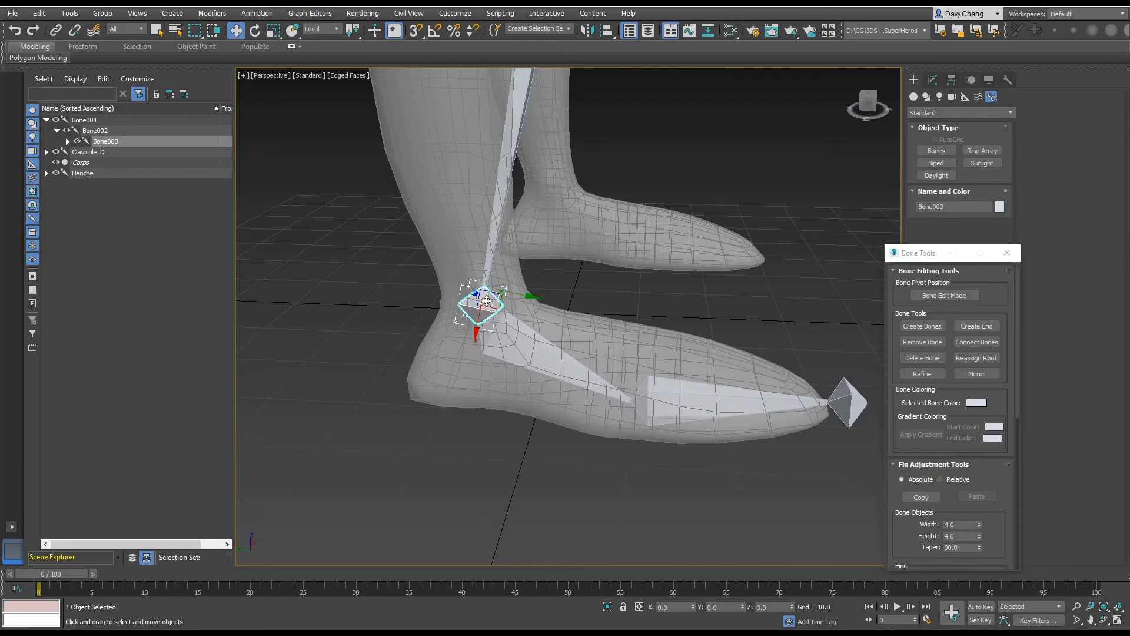
pyautogui.click(921, 343)
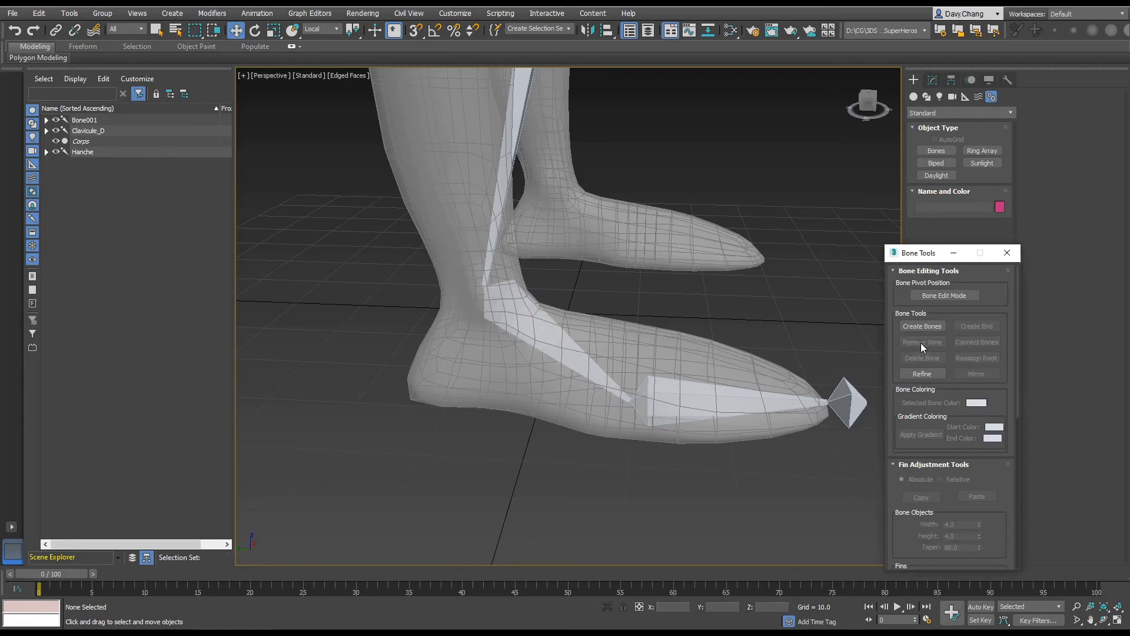
pyautogui.keyDown('alt'); pyautogui.moveTo(484, 300); pyautogui.dragTo(518, 305, button='middle'); pyautogui.keyUp('alt')
pyautogui.scroll(3, 537, 299)
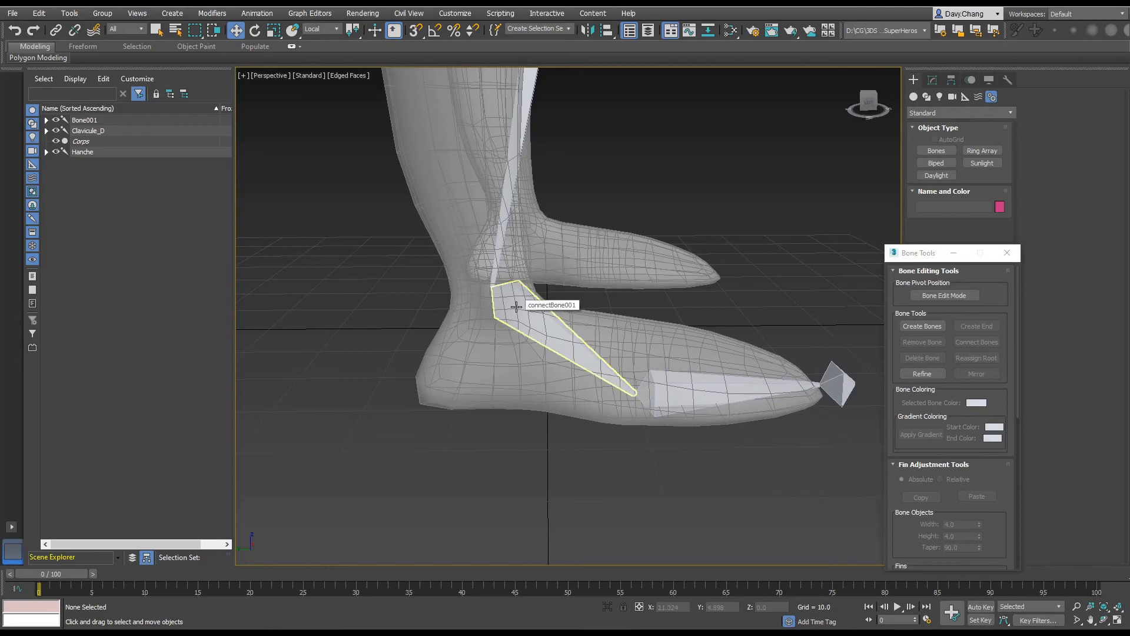
# Examine the ankle joint between the shin bone and the foot bone up close in the Left view.
pyautogui.hotkey('alt', 'w')
pyautogui.moveTo(425, 465); pyautogui.dragTo(473, 344, button='middle')
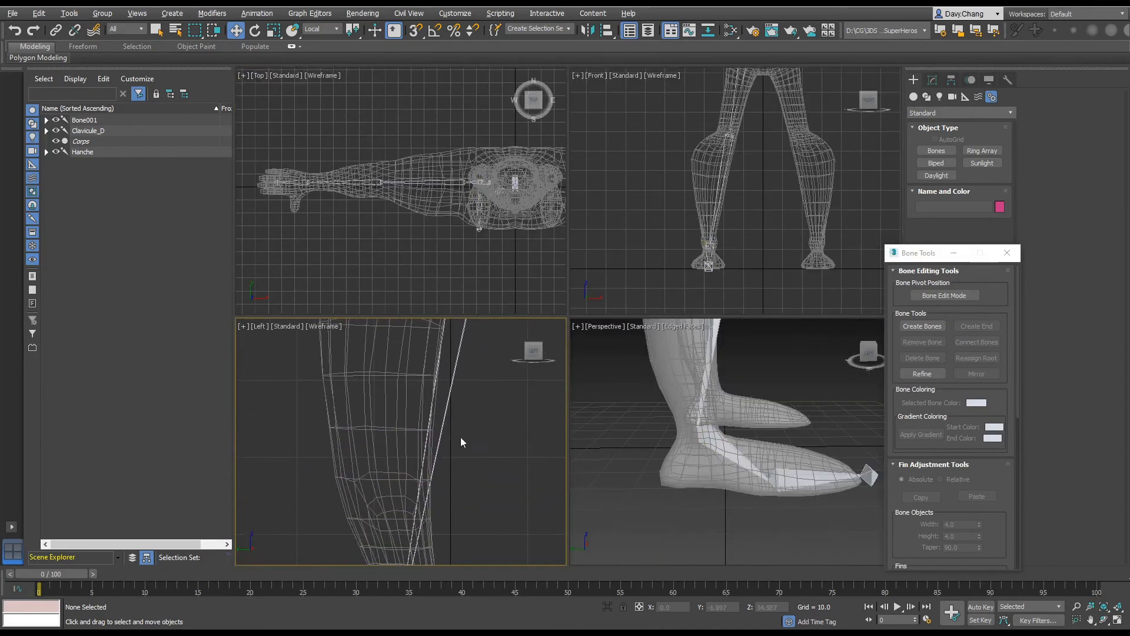
pyautogui.moveTo(461, 437); pyautogui.dragTo(465, 293, button='middle')
pyautogui.hotkey('alt', 'w')
pyautogui.scroll(2, 690, 307)
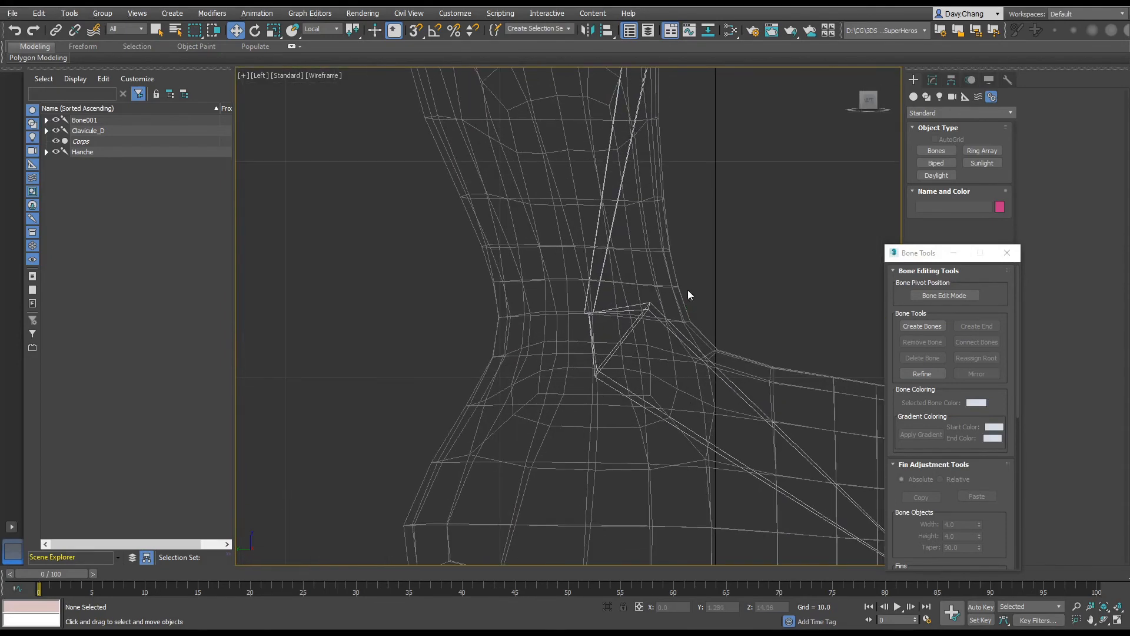
pyautogui.moveTo(706, 284); pyautogui.dragTo(641, 307, button='middle')
pyautogui.press('y')
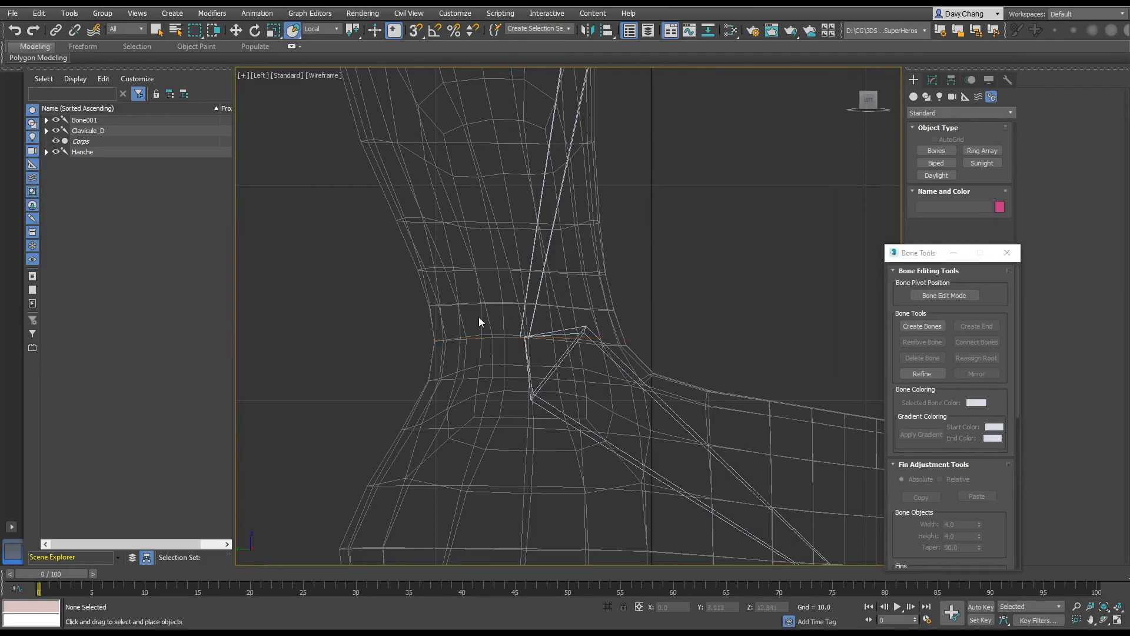
# Examine the complete right leg chain from hip to toe in the Perspective view.
pyautogui.hotkey('alt', 'w')
pyautogui.middleClick(705, 357)
pyautogui.hotkey('alt', 'w')
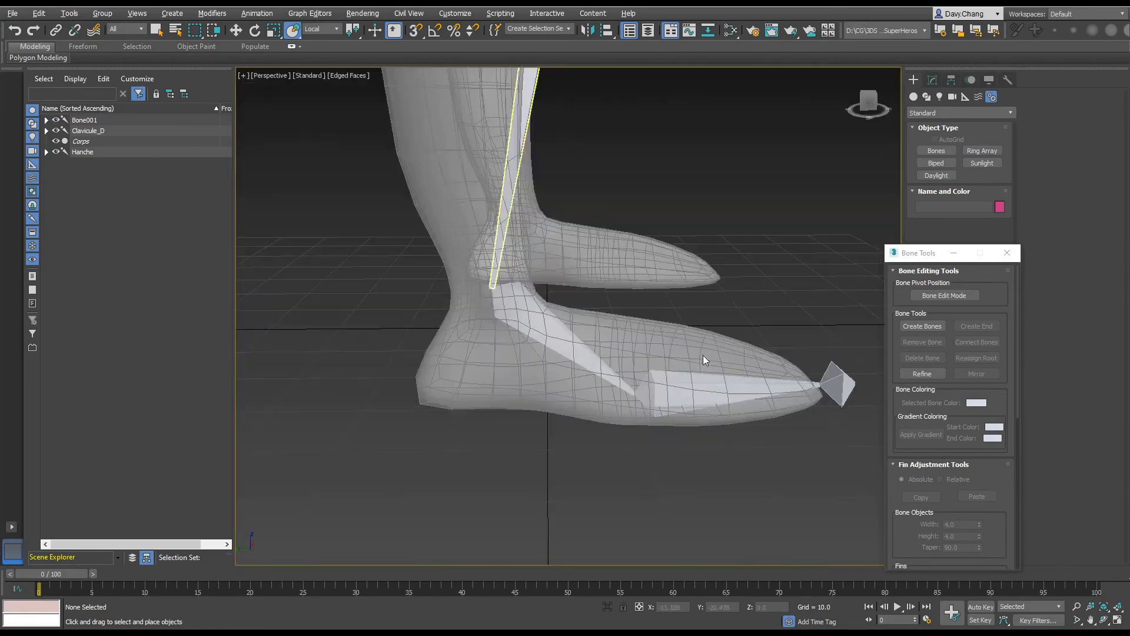
pyautogui.keyDown('alt'); pyautogui.moveTo(704, 357); pyautogui.dragTo(524, 288, button='middle'); pyautogui.keyUp('alt')
pyautogui.scroll(-3, 524, 306)
pyautogui.moveTo(524, 330); pyautogui.dragTo(599, 456, button='middle')
pyautogui.keyDown('alt'); pyautogui.moveTo(530, 329); pyautogui.dragTo(549, 309, button='middle'); pyautogui.keyUp('alt')
pyautogui.moveTo(548, 308); pyautogui.dragTo(562, 285, button='middle')
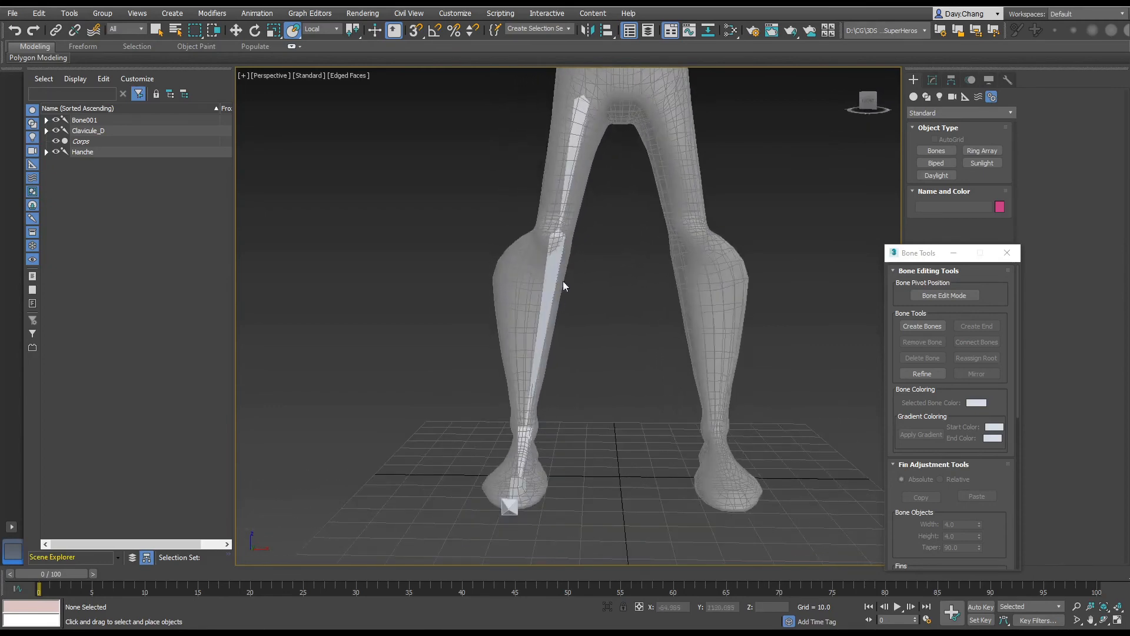
# Check in the Front view how the hip, knee and ankle joints line up along the right leg.
pyautogui.hotkey('alt', 'w')
pyautogui.rightClick(702, 202)
pyautogui.hotkey('alt', 'w')
pyautogui.scroll(1, 689, 206)
pyautogui.moveTo(665, 216); pyautogui.dragTo(671, 257, button='middle')
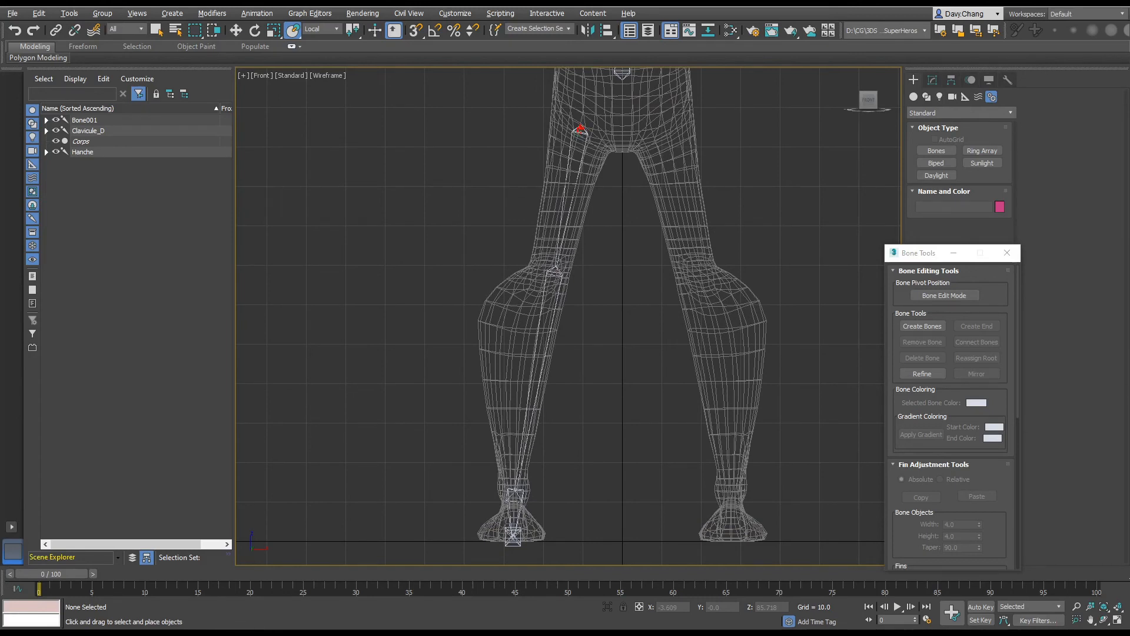
pyautogui.click(554, 270)
pyautogui.click(516, 490)
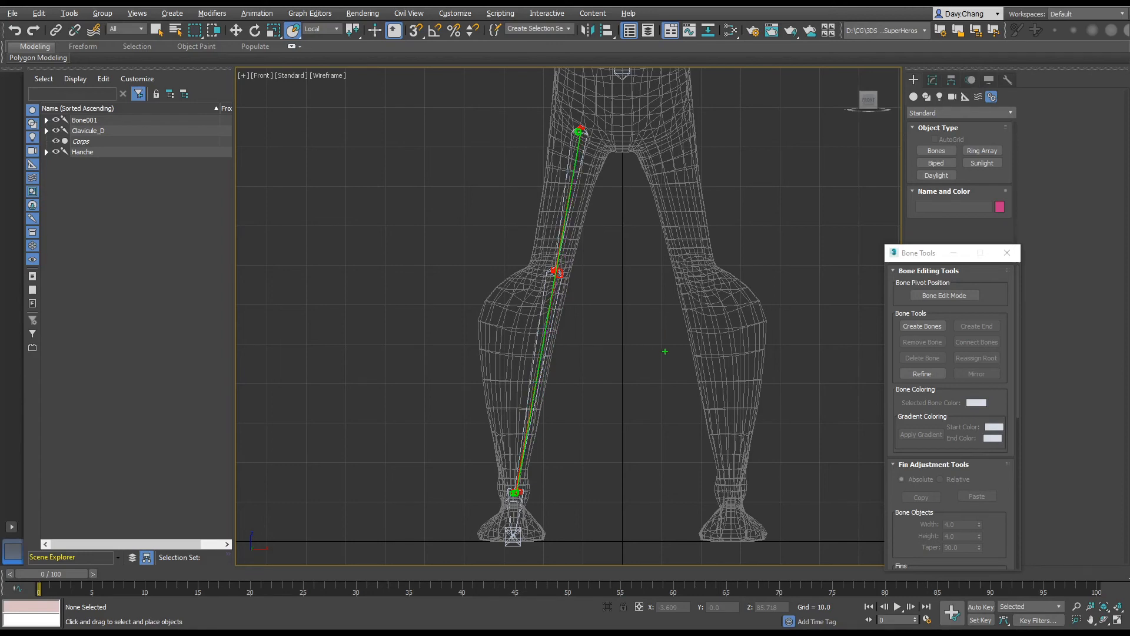
pyautogui.press('w')
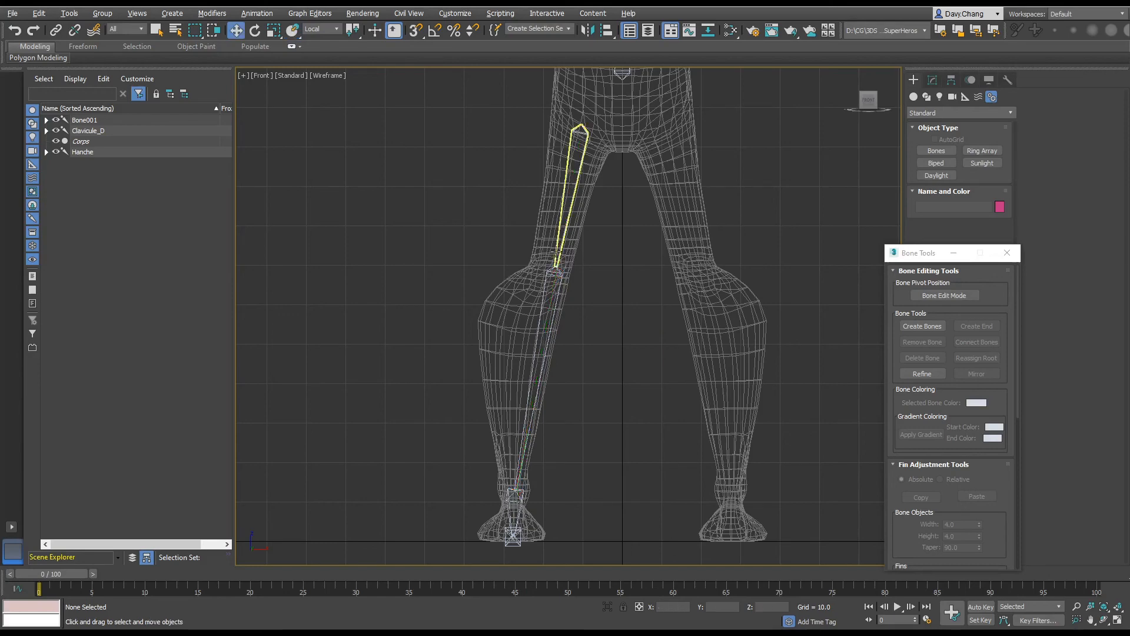
# Examine the right leg bone chain against the body and the spine bones at an angle in the Perspective view.
pyautogui.hotkey('alt', 'w')
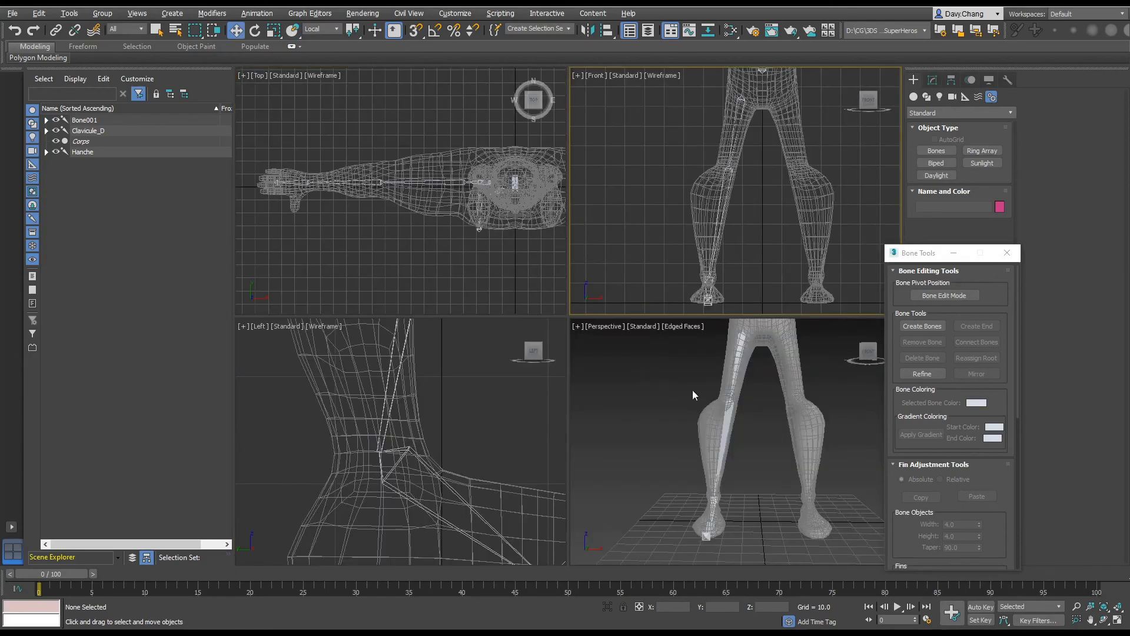
pyautogui.click(736, 422)
pyautogui.hotkey('alt', 'w')
pyautogui.keyDown('alt'); pyautogui.moveTo(590, 336); pyautogui.dragTo(661, 339, button='middle'); pyautogui.keyUp('alt')
pyautogui.keyDown('alt'); pyautogui.moveTo(662, 389); pyautogui.dragTo(497, 287, button='middle'); pyautogui.keyUp('alt')
pyautogui.scroll(-2, 588, 289)
pyautogui.scroll(-2, 565, 322)
pyautogui.scroll(-1, 555, 353)
pyautogui.scroll(1, 572, 369)
# Expand the leg bone hierarchy and rename its root thigh bone as Cuisse_D.
pyautogui.click(46, 120)
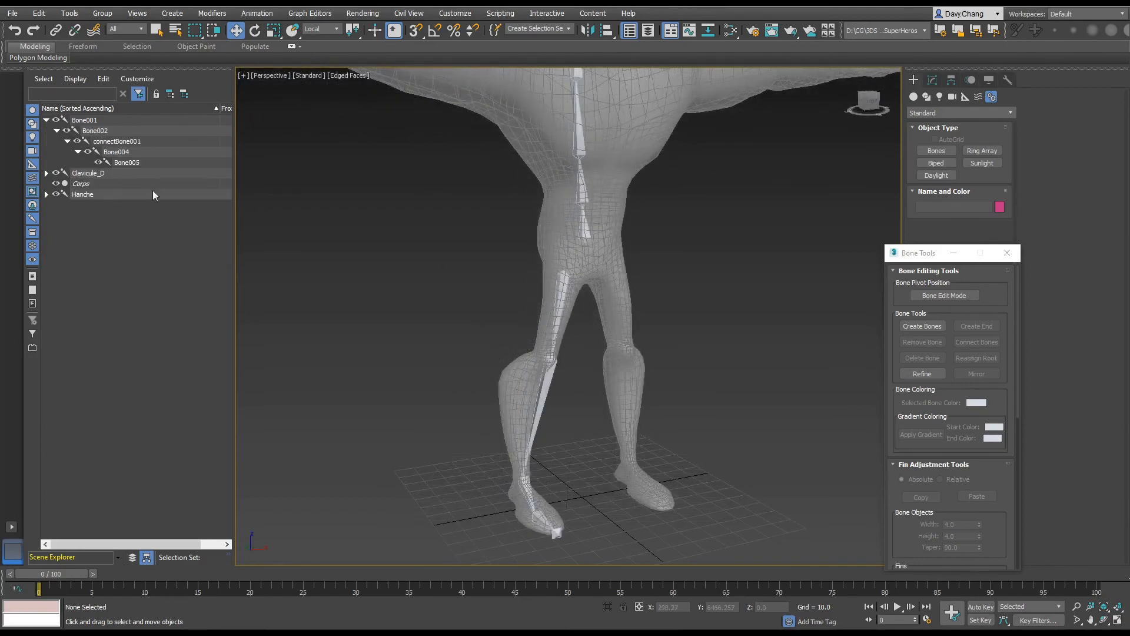
pyautogui.click(564, 287)
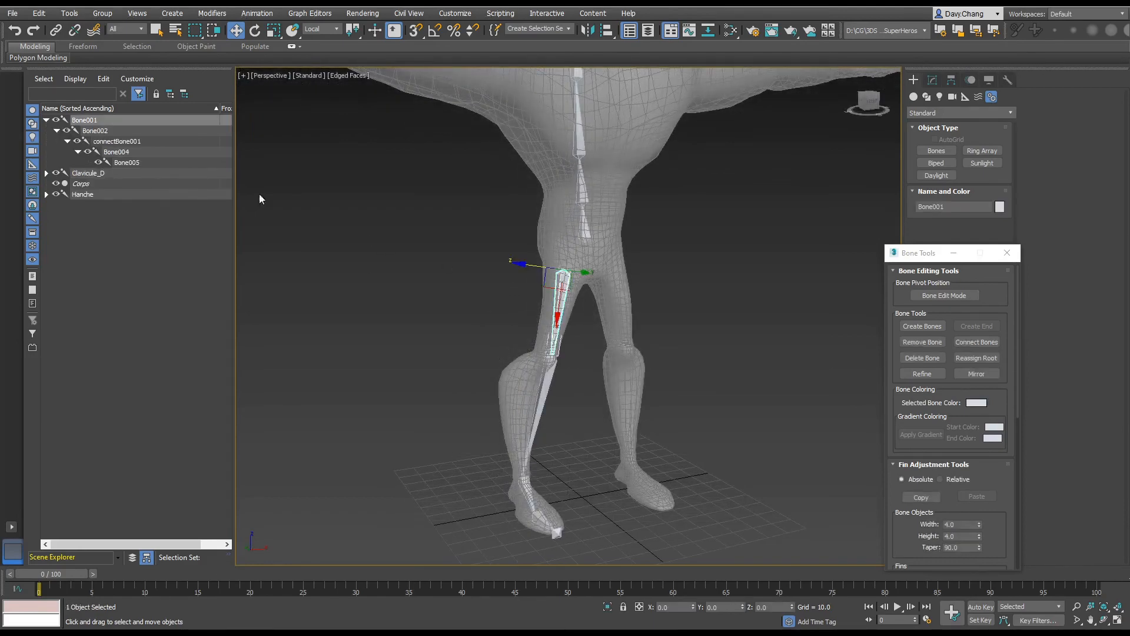
pyautogui.click(94, 120)
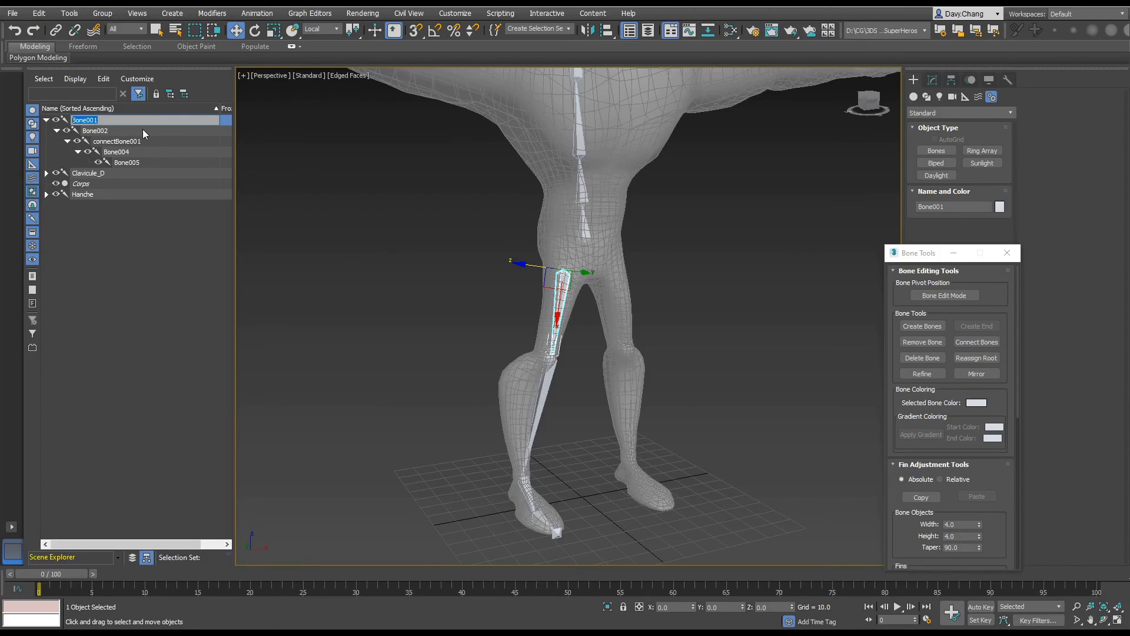
pyautogui.write('Cuisse_D')
pyautogui.press('Return')
# Rename the right shin bone, directly below the thigh bone in the hierarchy, as Genou_D.
pyautogui.click(102, 132)
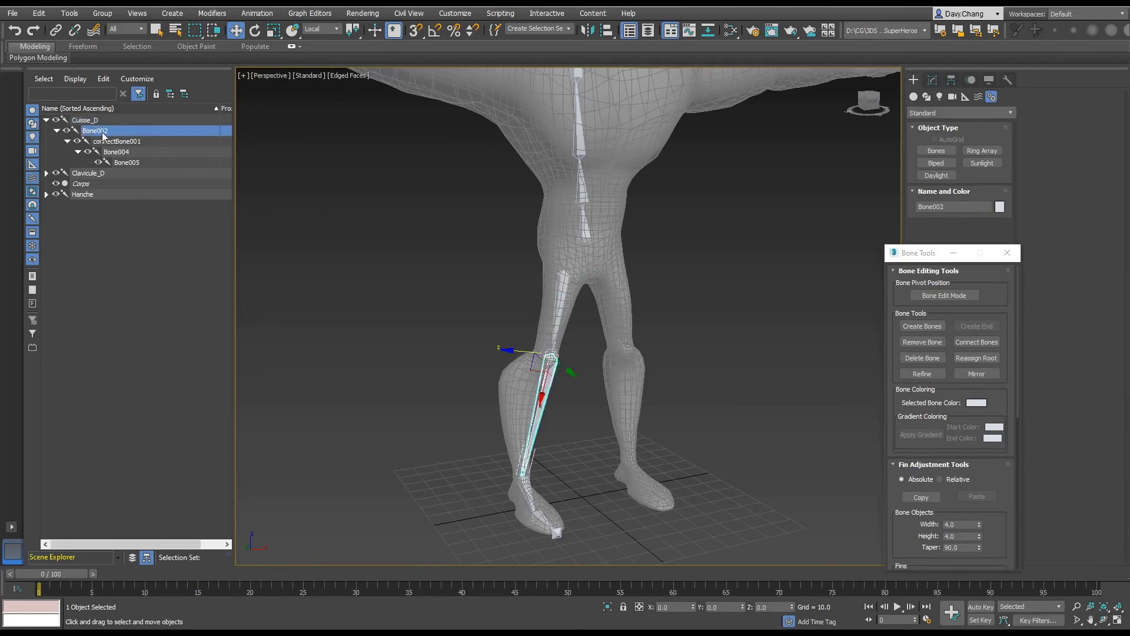
pyautogui.click(102, 132)
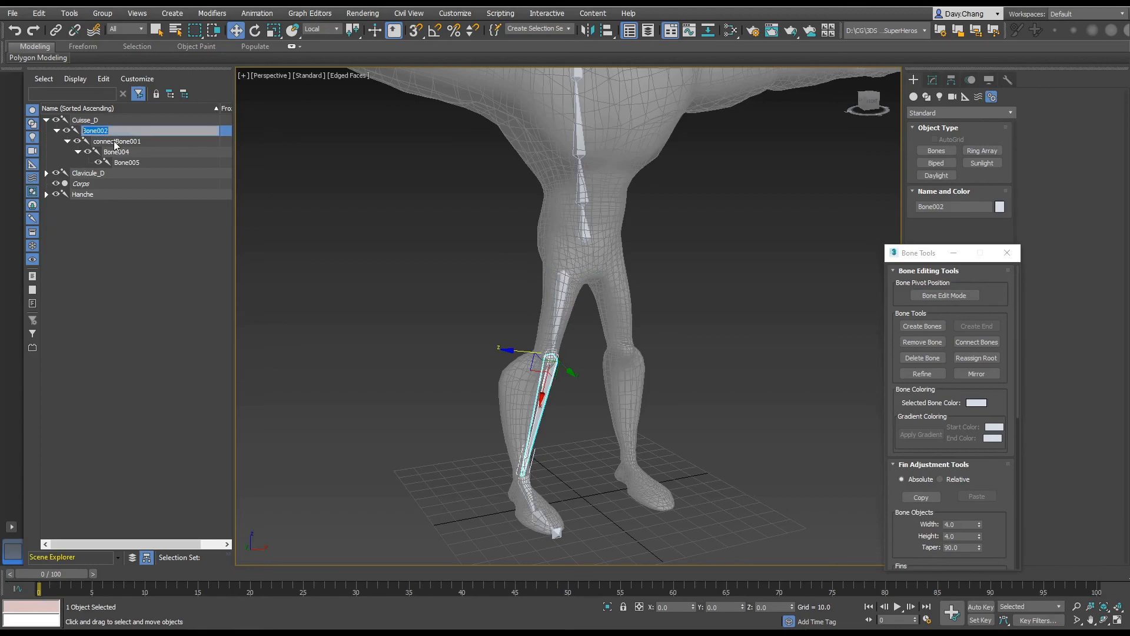
pyautogui.write('Genou_D')
pyautogui.press('Return')
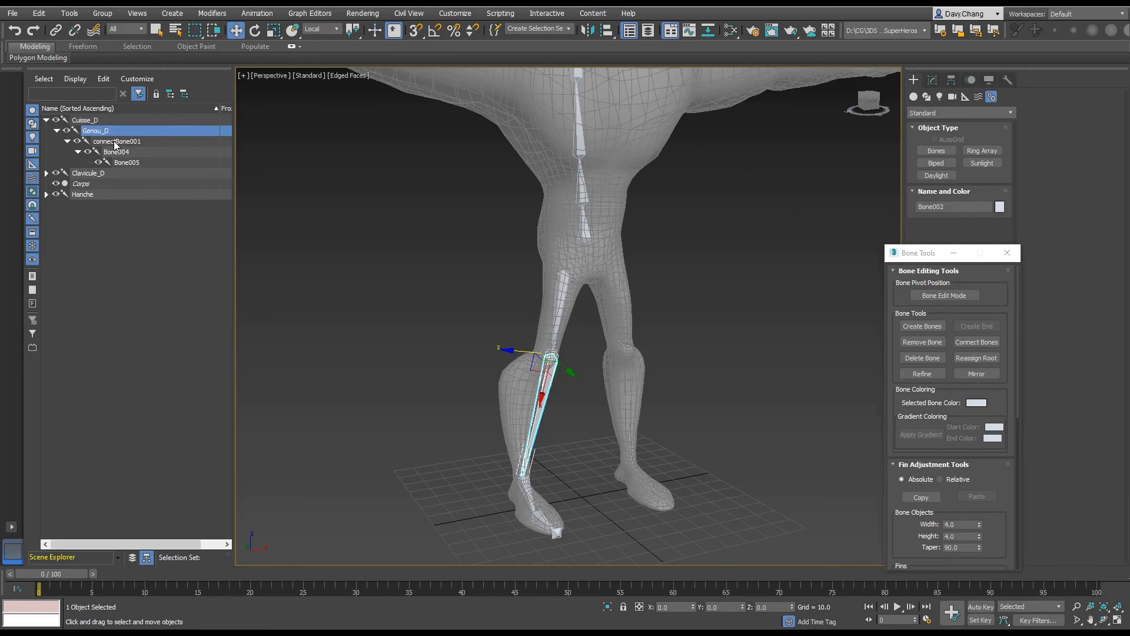
# Rename the bone running from the right ankle into the foot as Cheville_D.
pyautogui.click(114, 142)
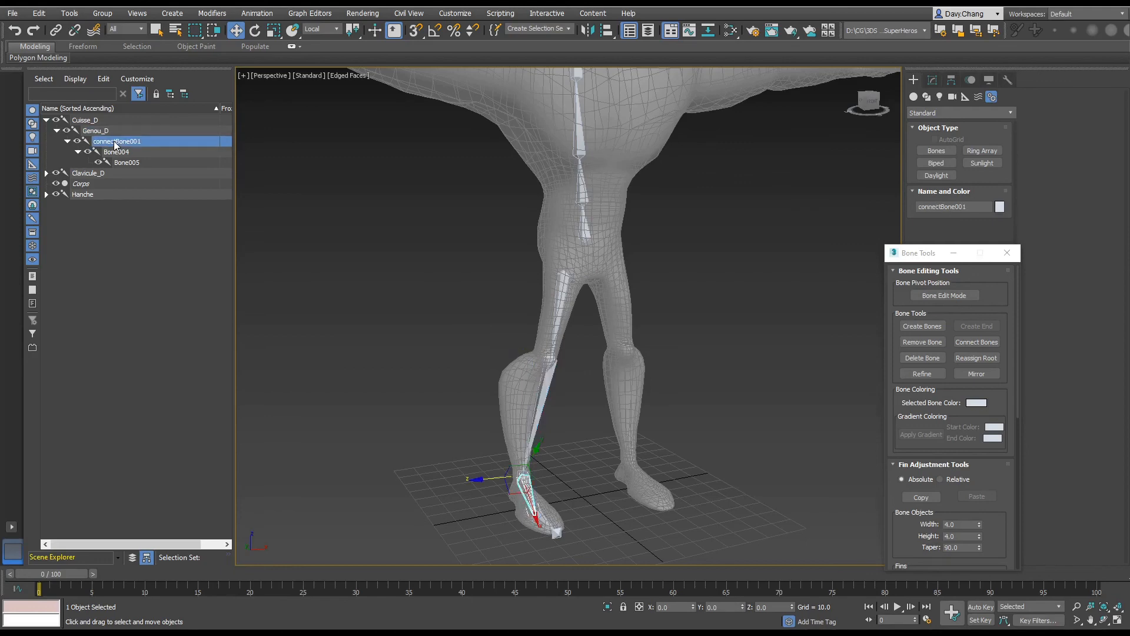
pyautogui.press('F2')
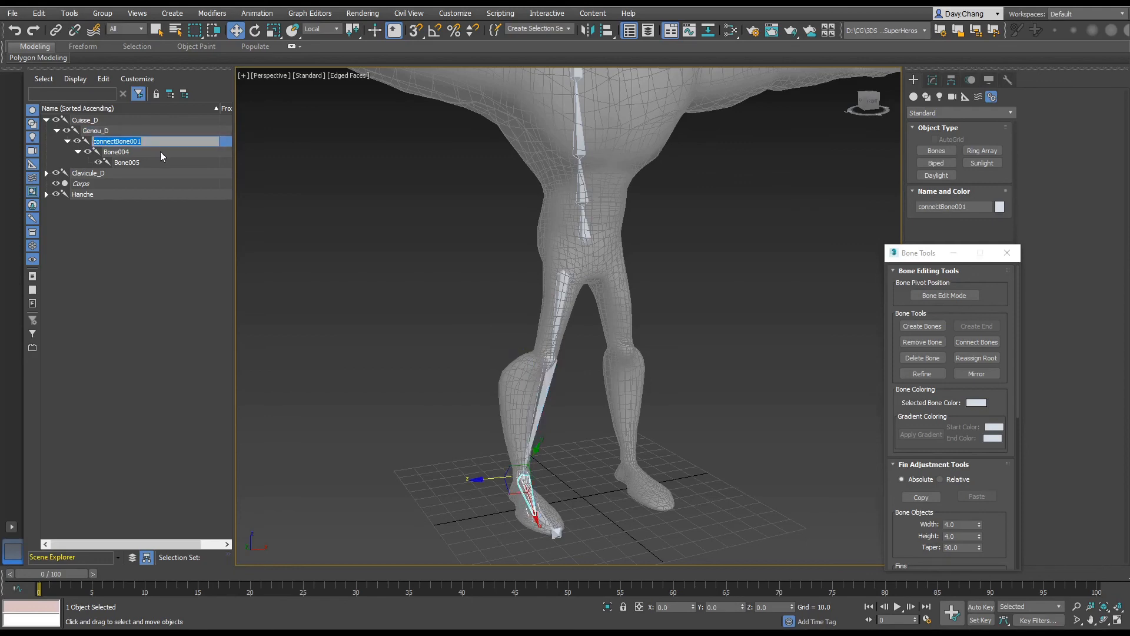
pyautogui.write('Cheville_D')
pyautogui.press('Return')
# Rename the right forefoot bone, the child of the ankle bone, as Plat_Pied_D.
pyautogui.click(126, 153)
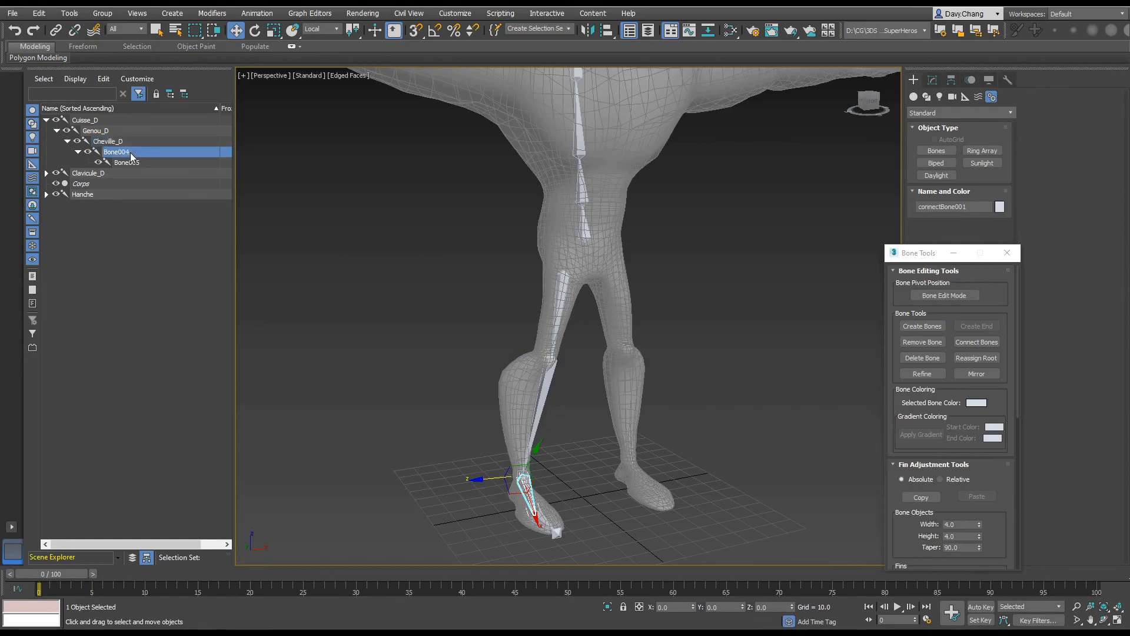
pyautogui.press('F2')
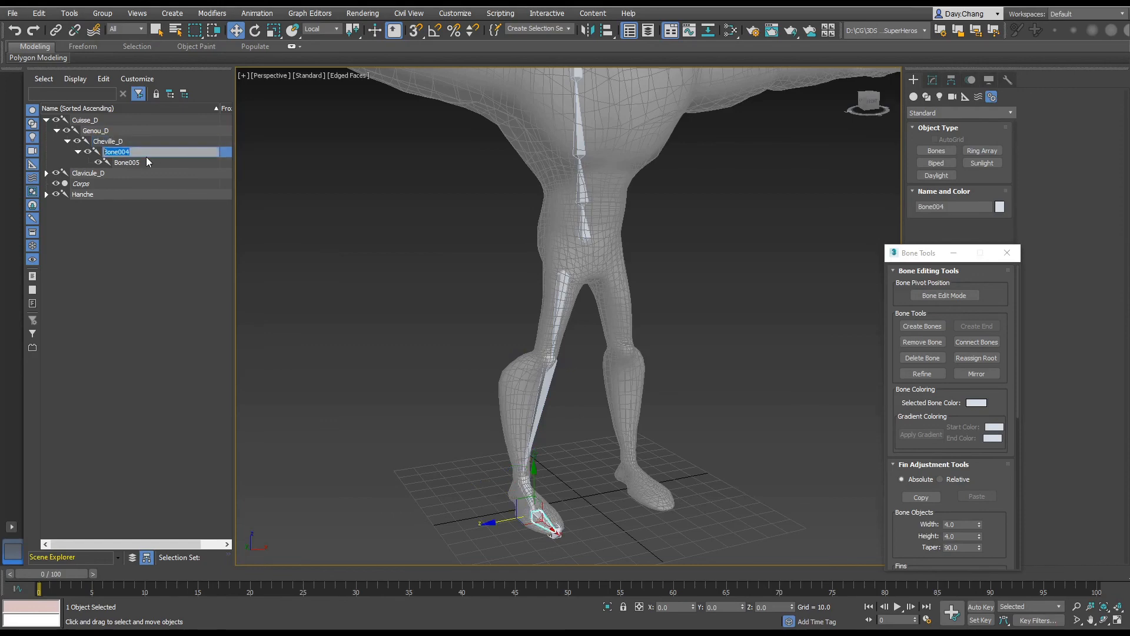
pyautogui.write('Plat_Pied_D')
pyautogui.press('Return')
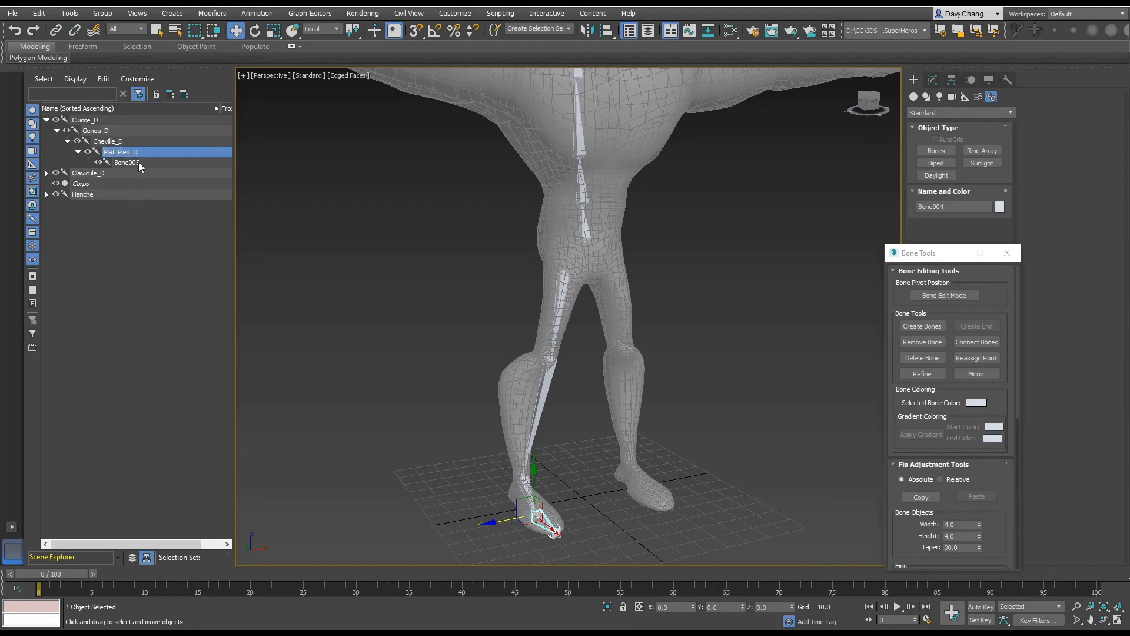
# Rename the small end bone at the right toes as Pied_Ter_D and clear the selection.
pyautogui.click(136, 162)
pyautogui.click(155, 162)
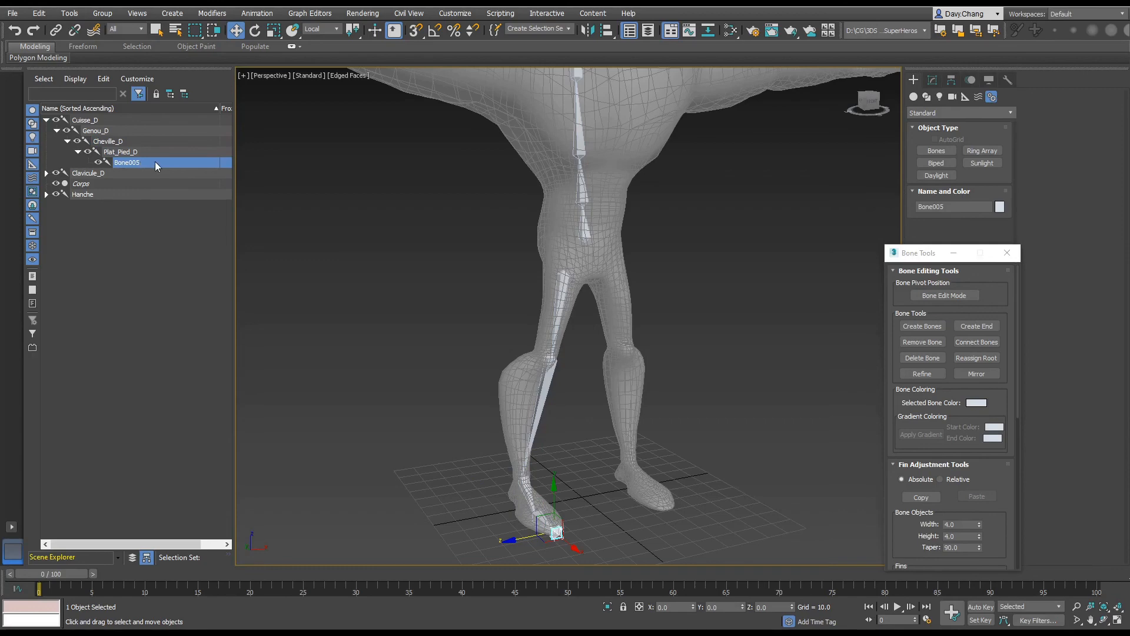
pyautogui.write('Pied_Ter')
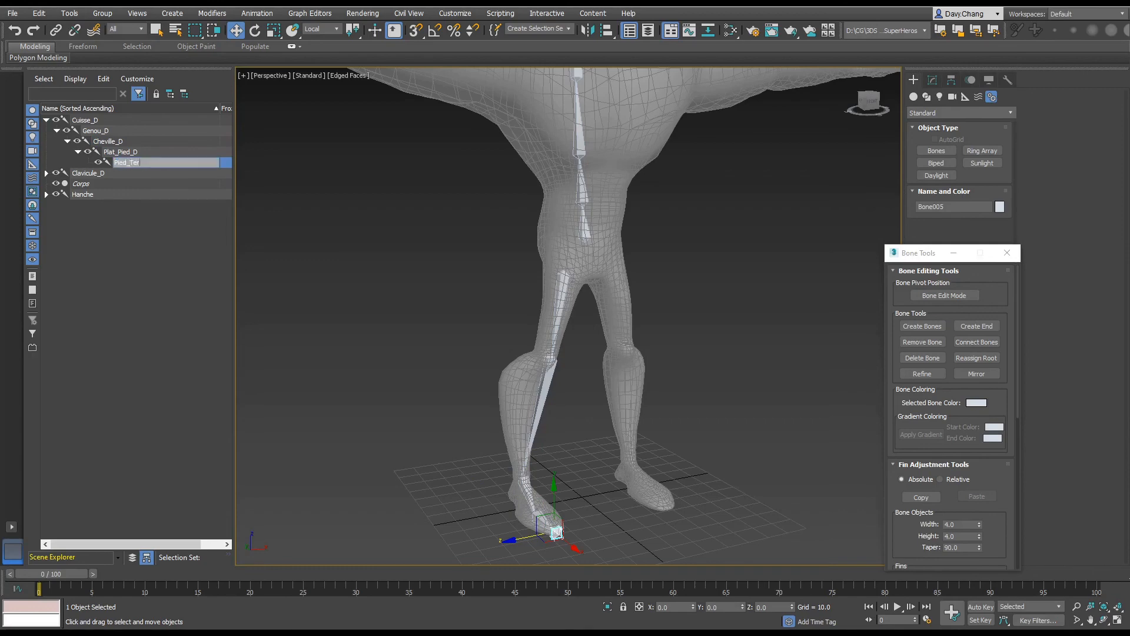
pyautogui.write('_D')
pyautogui.press('Return')
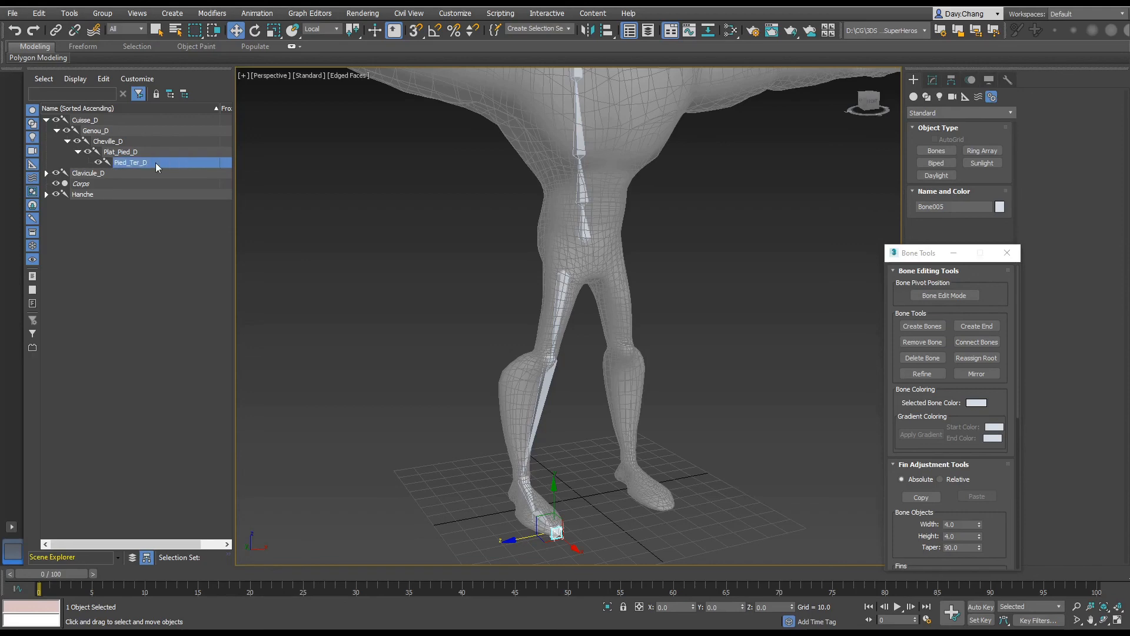
pyautogui.click(602, 457)
pyautogui.keyDown('alt'); pyautogui.moveTo(556, 391); pyautogui.dragTo(503, 364, button='middle'); pyautogui.keyUp('alt')
pyautogui.scroll(-2, 573, 411)
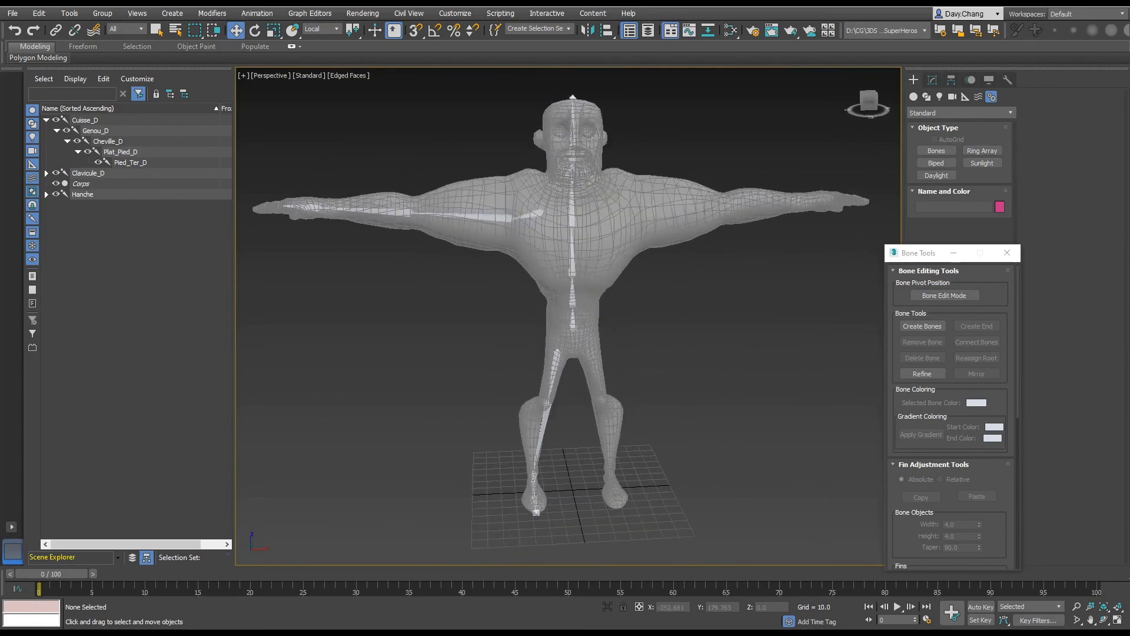